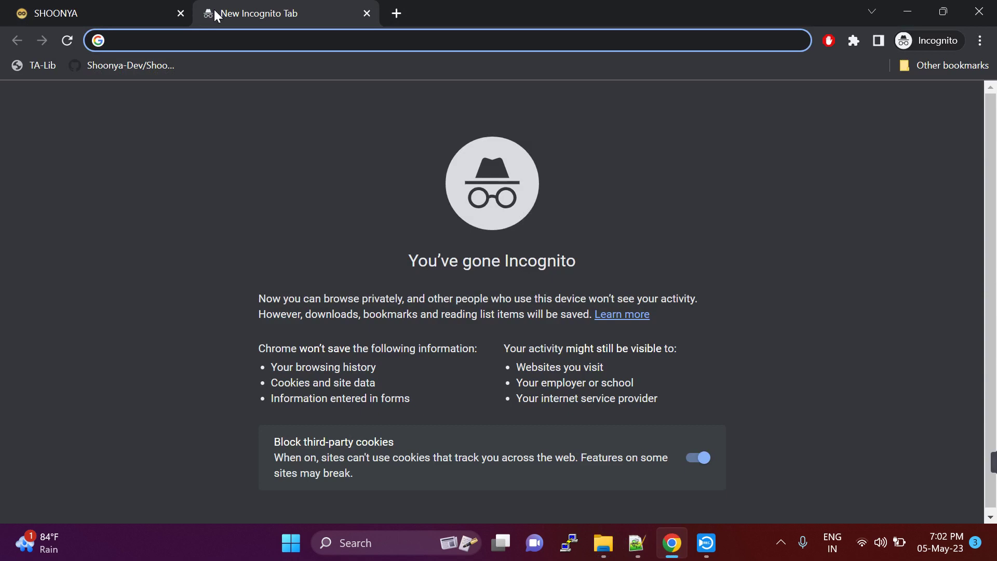
Open the tinyurl link to the Drive GTT Tool > finvasia gtt folder, then bring up its local copy in Explorer.
type("tinyurl.com/python-trader")
key("Return")
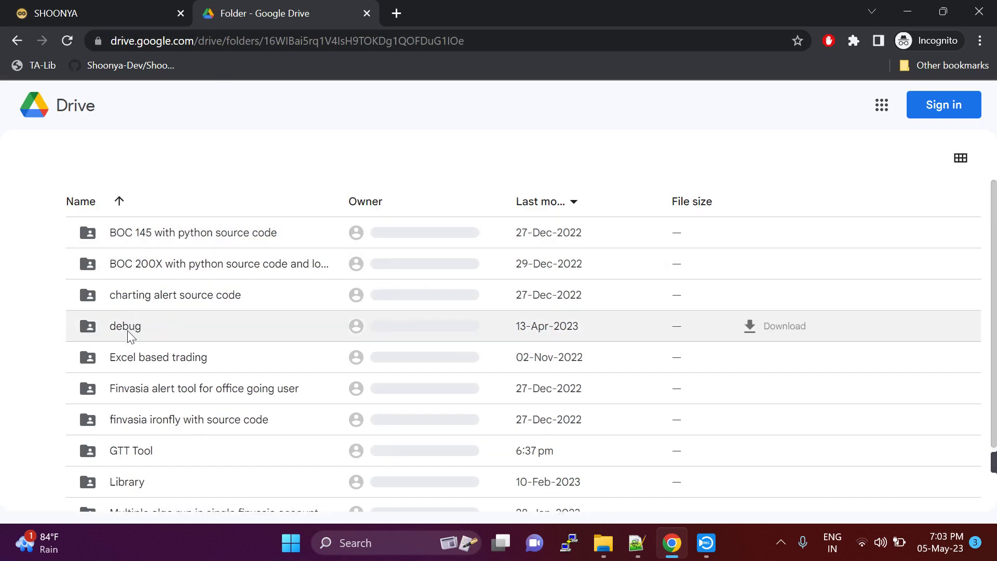
double_click(135, 456)
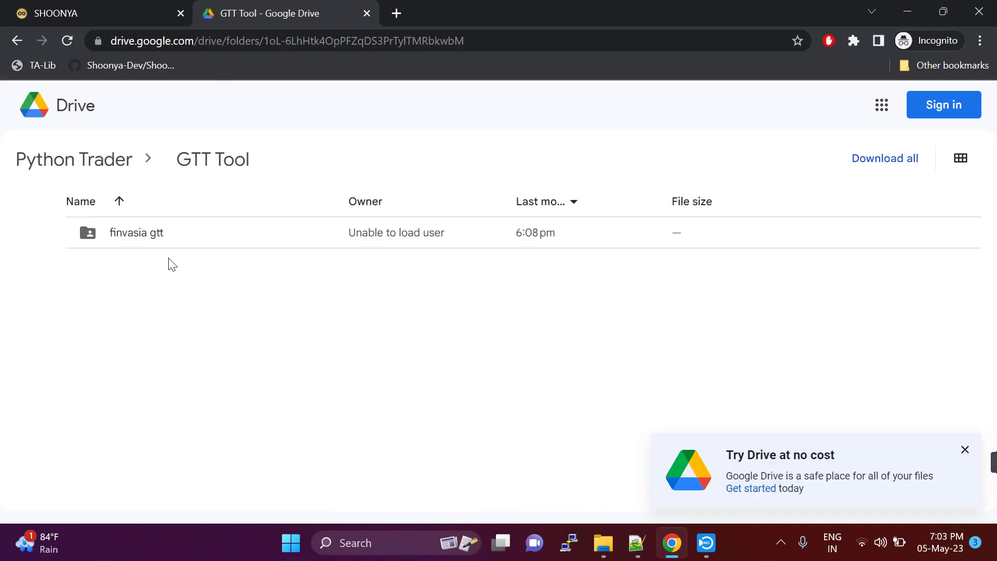
double_click(133, 236)
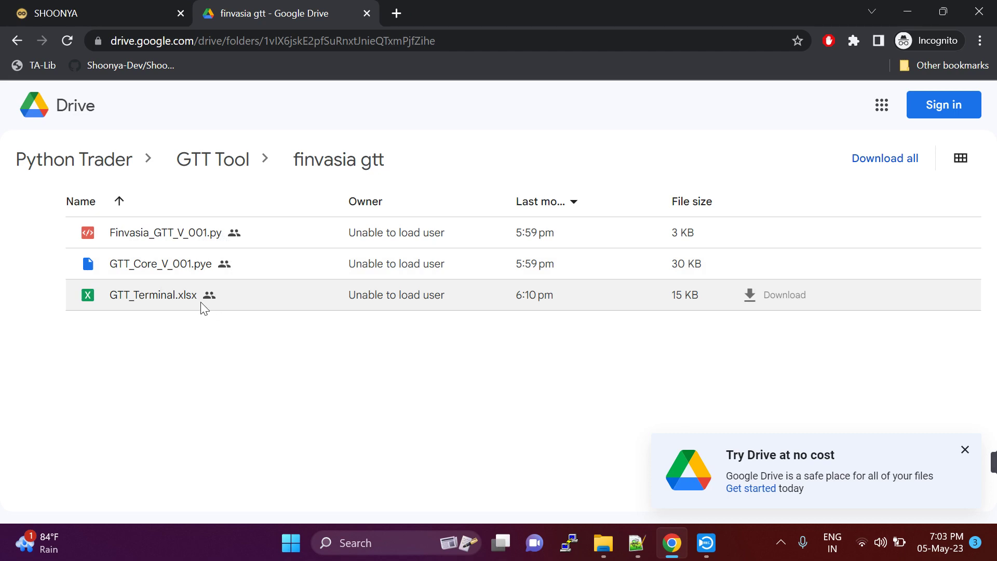
left_click(608, 544)
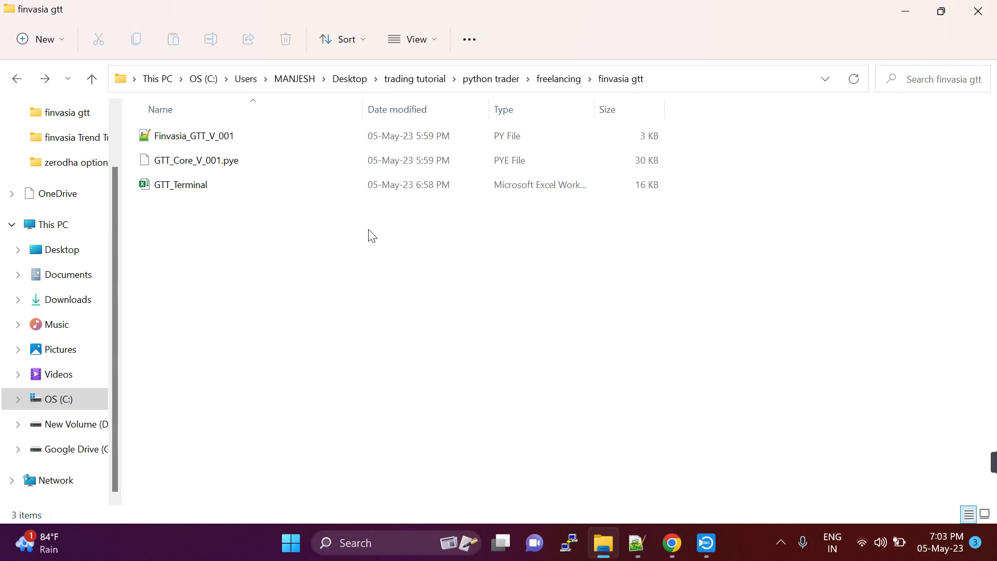
Launch a command prompt in the finvasia gtt folder from the Explorer address bar.
left_click(713, 75)
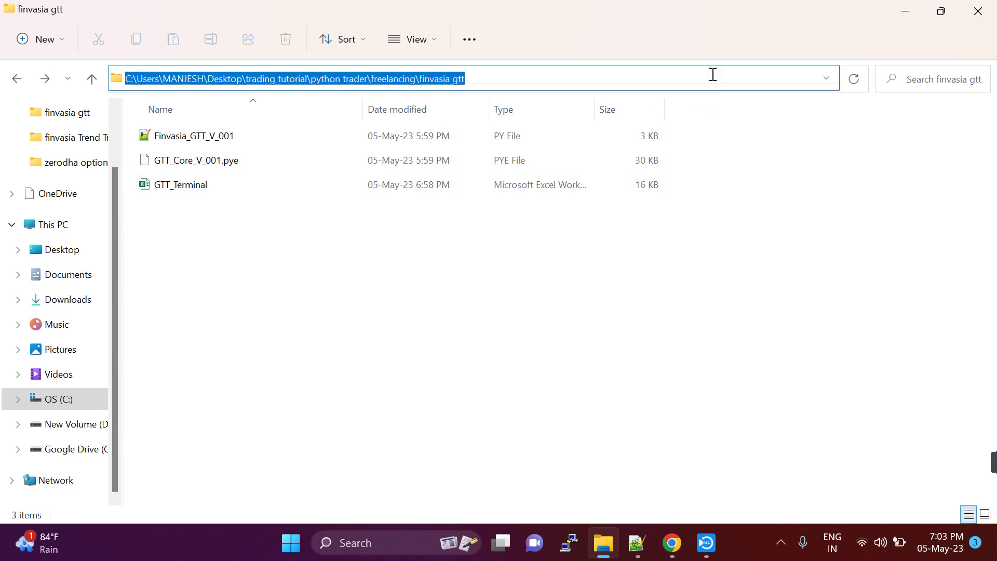
type("cmd")
key("Return")
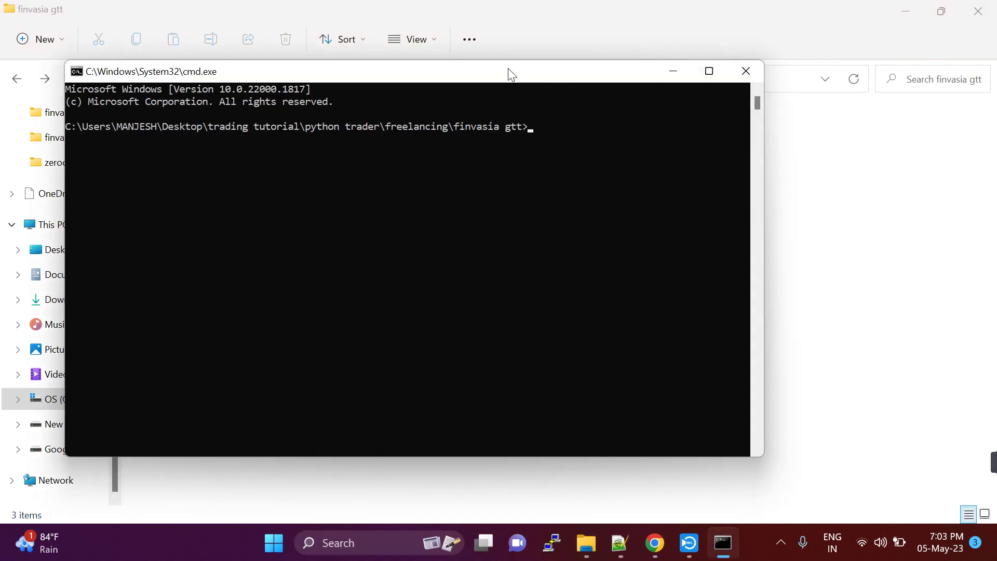
Move the console aside and open the GTT_Terminal workbook.
left_click_drag(511, 76, 645, 199)
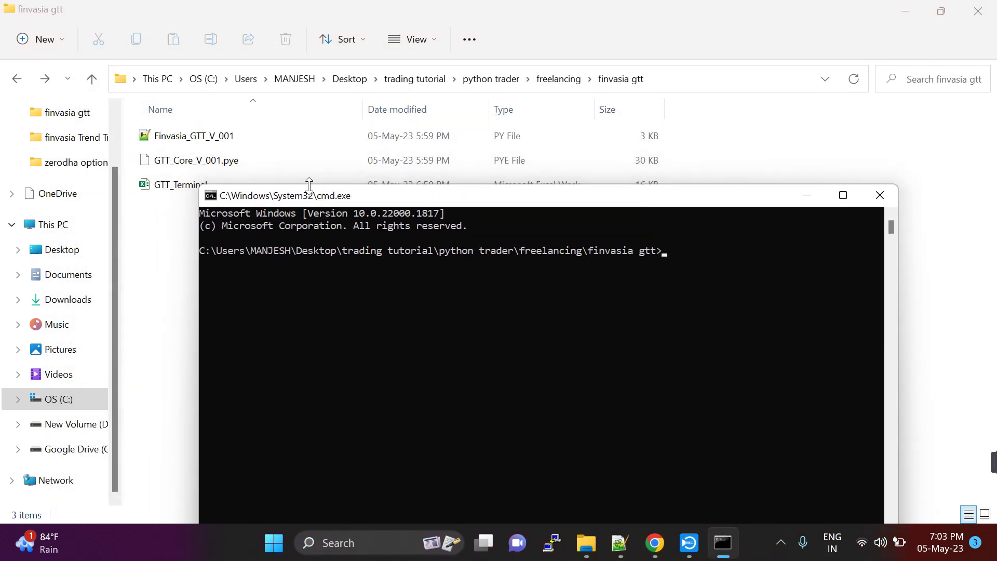
left_click(169, 187)
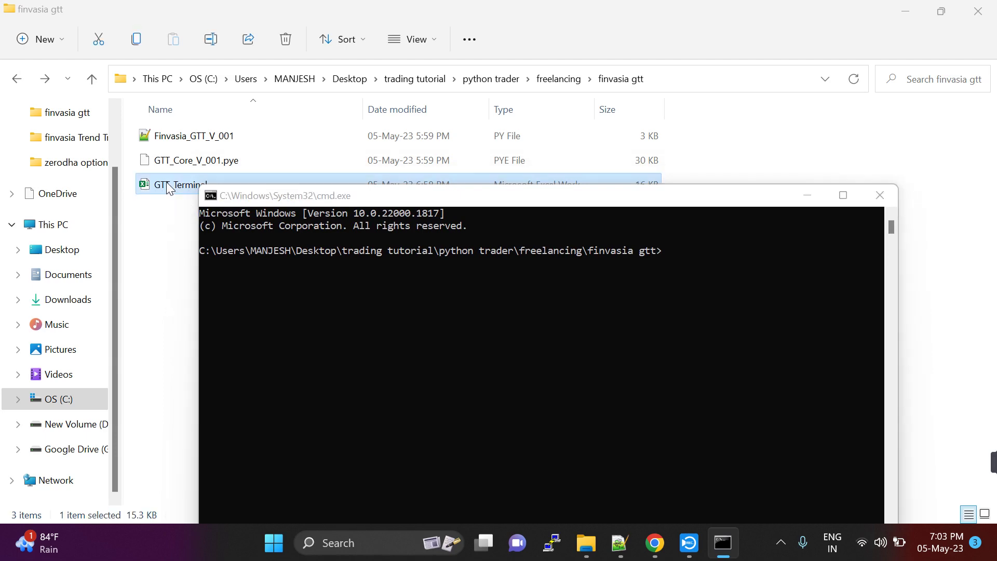
double_click(169, 186)
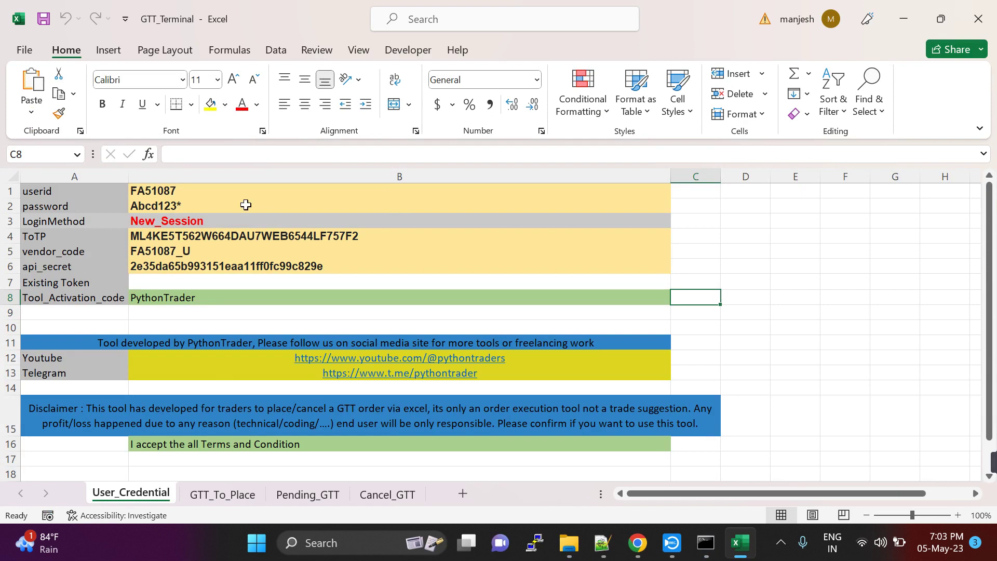
left_click(207, 193)
key("Down")
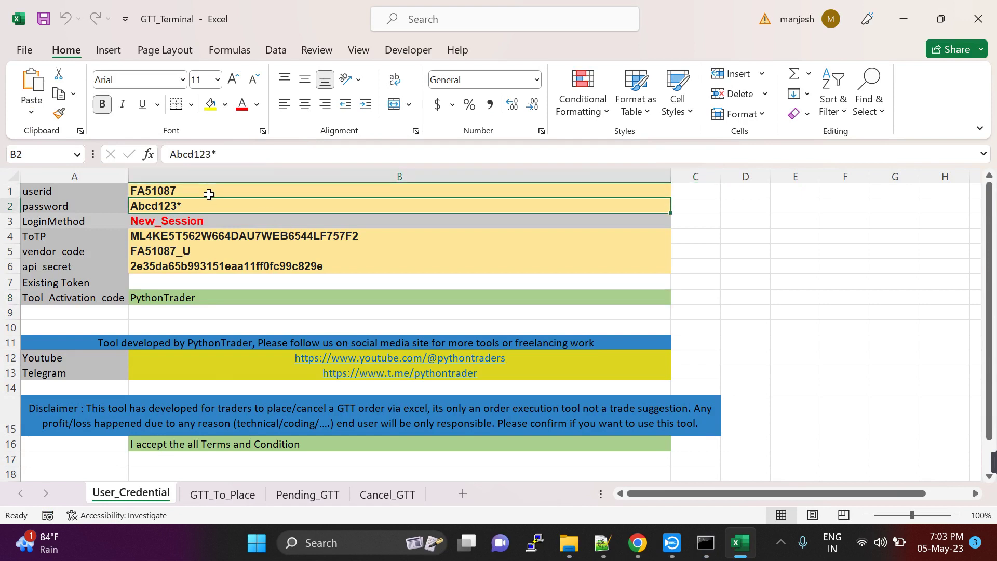
left_click(504, 220)
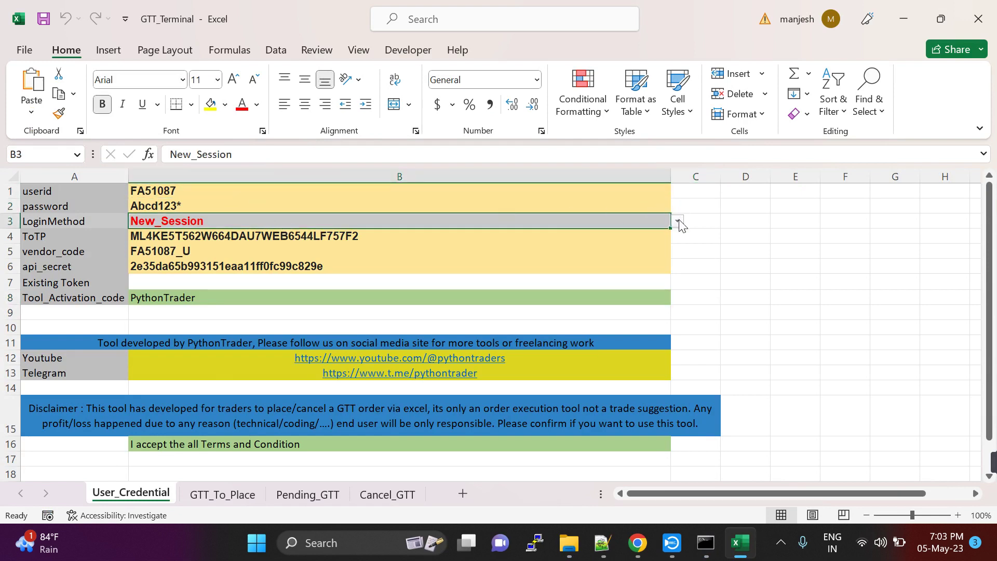
left_click(678, 222)
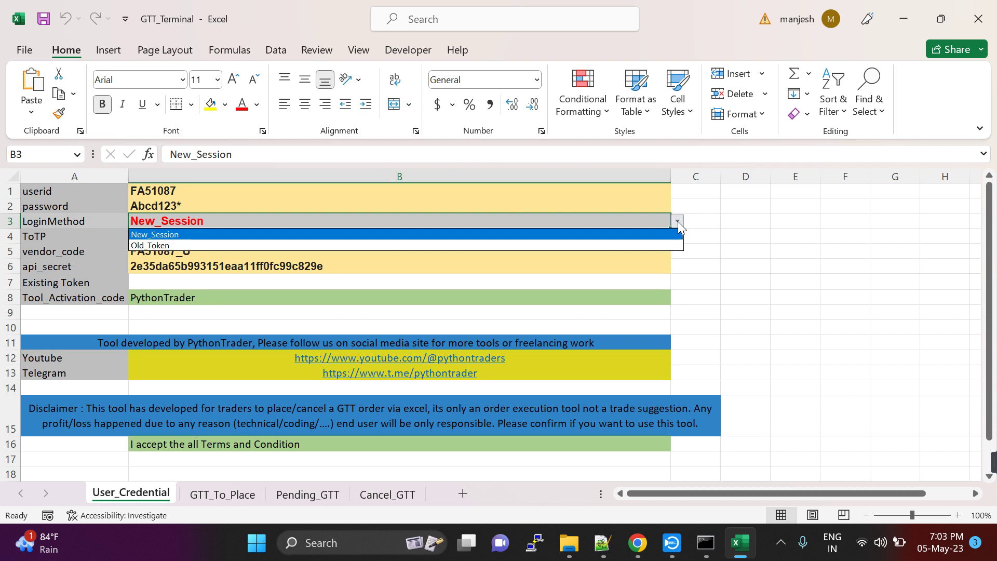
left_click(678, 222)
left_click(340, 248)
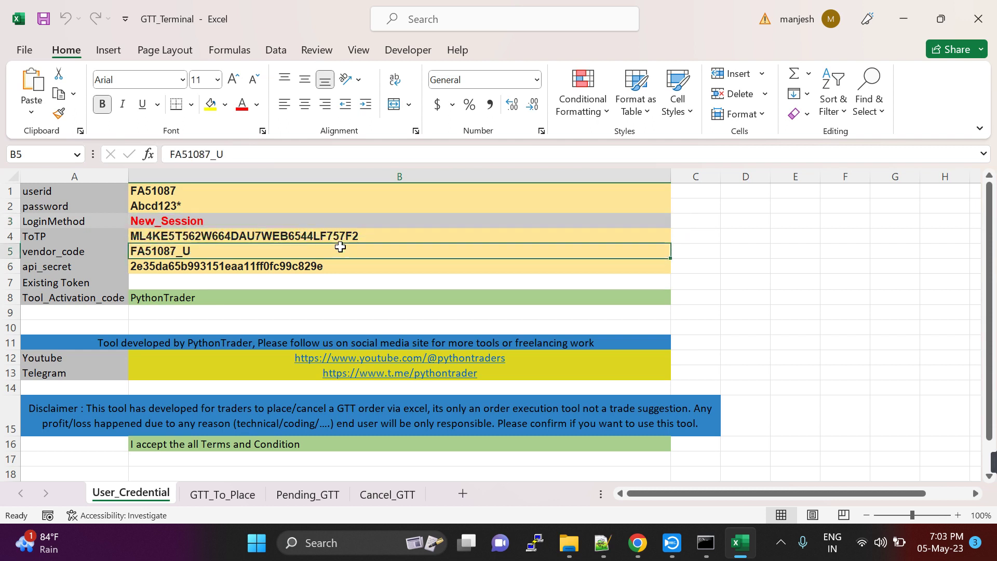
key("Down")
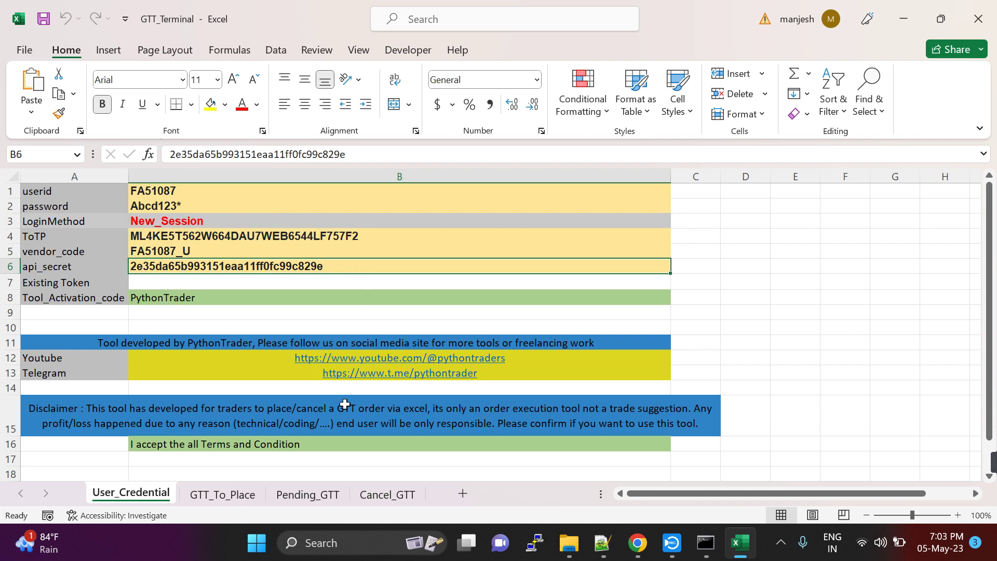
left_click(287, 434)
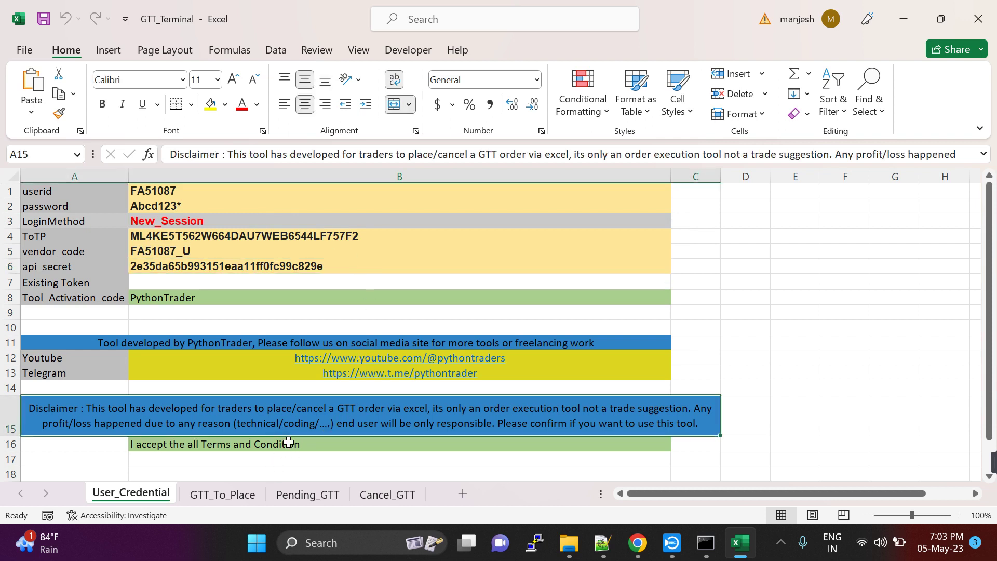
left_click(289, 443)
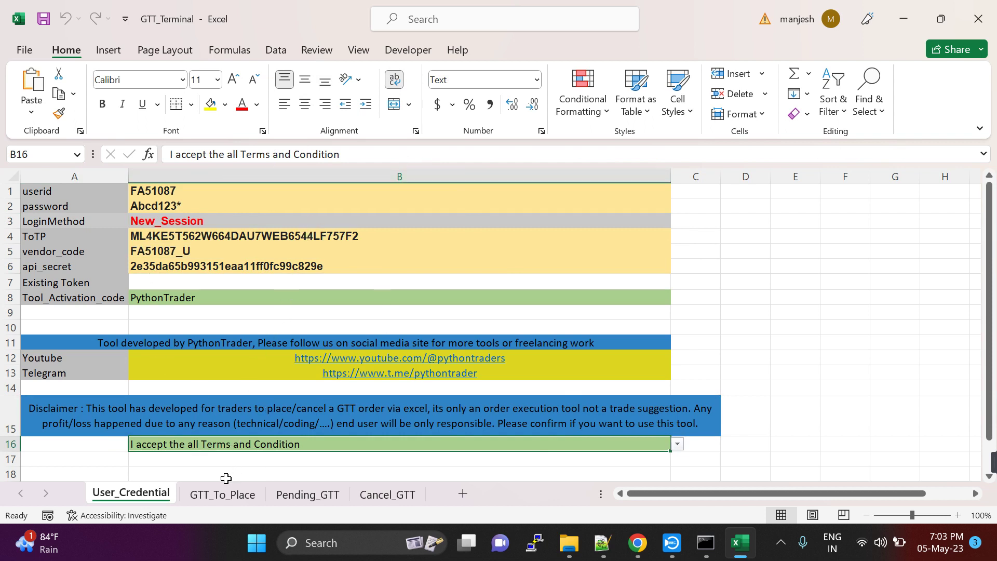
Look through the GTT_To_Place, Pending_GTT and Cancel_GTT sheets, ending on GTT_To_Place.
left_click(210, 494)
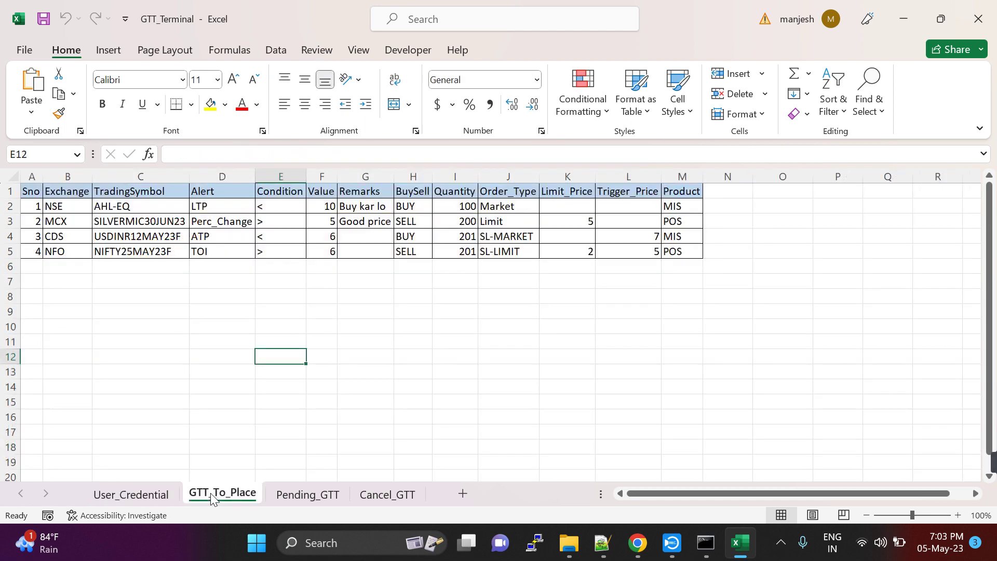
left_click(315, 494)
left_click(387, 494)
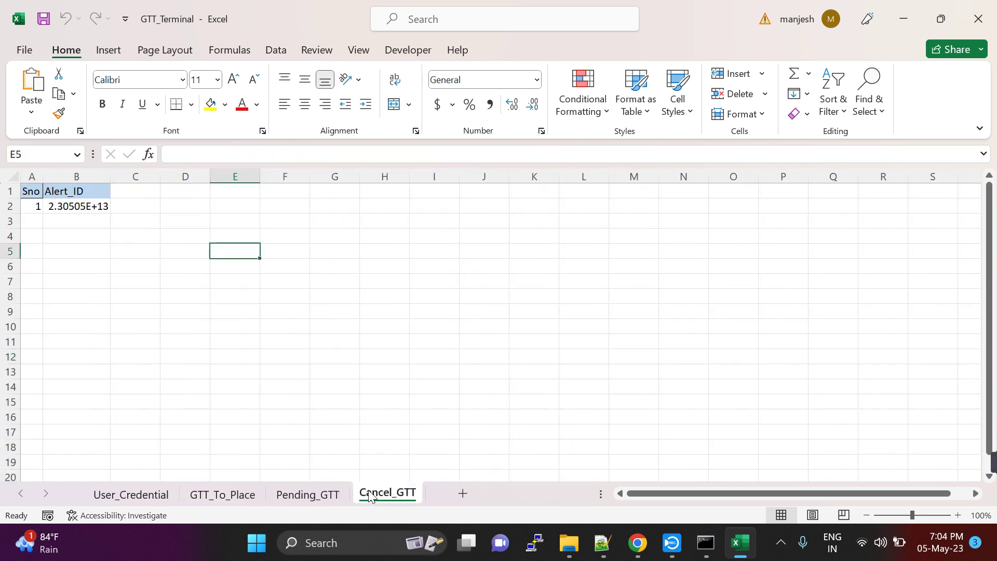
left_click(302, 496)
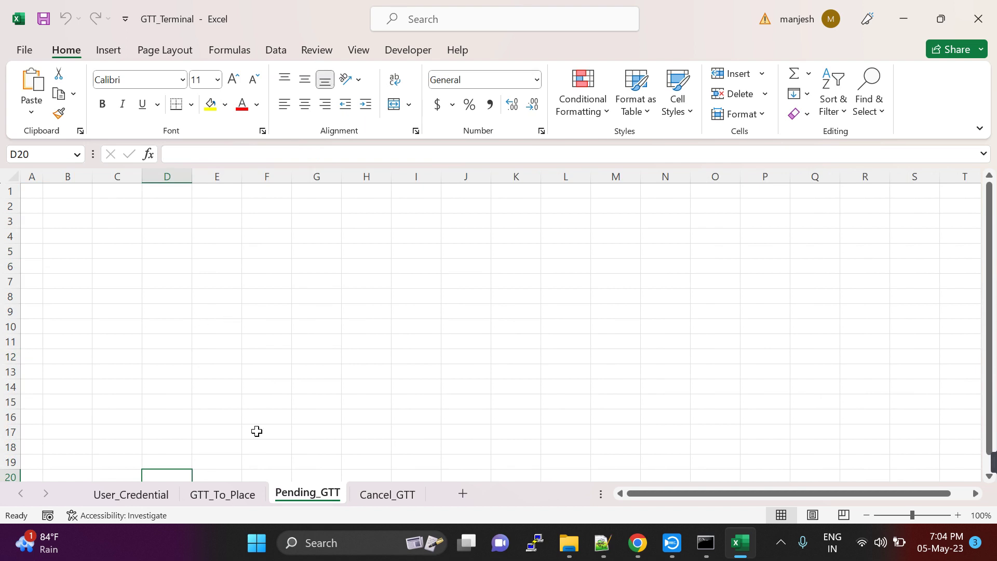
left_click(196, 498)
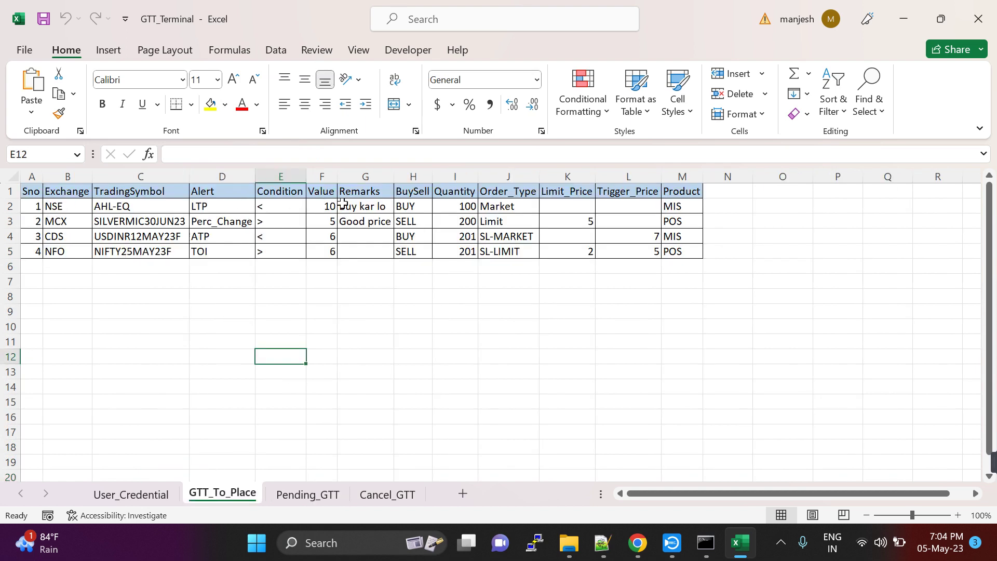
Inspect row 2's AHL-EQ symbol, LTP alert, value 10, Remarks and Market order type, then go back to the browser.
left_click(68, 283)
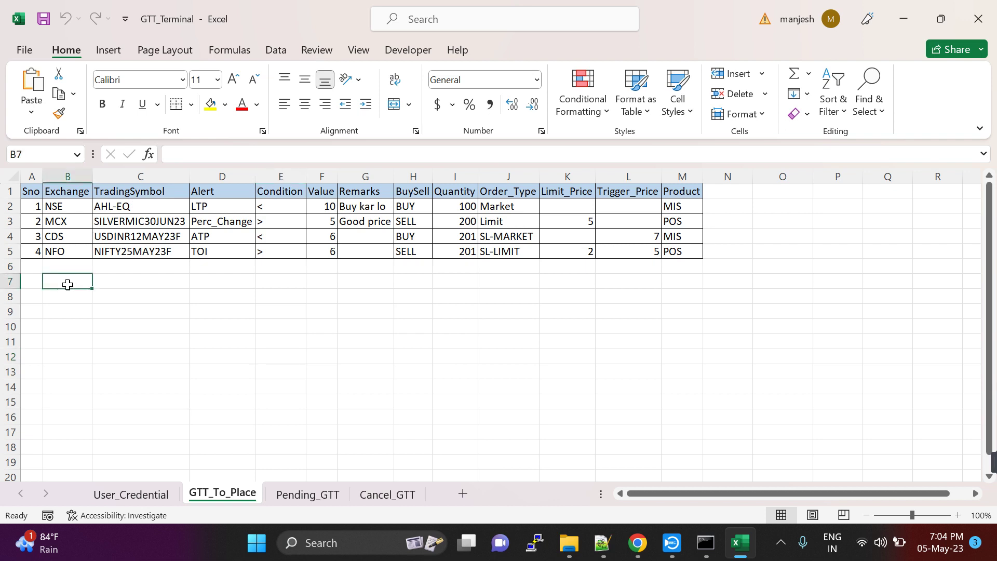
left_click(148, 208)
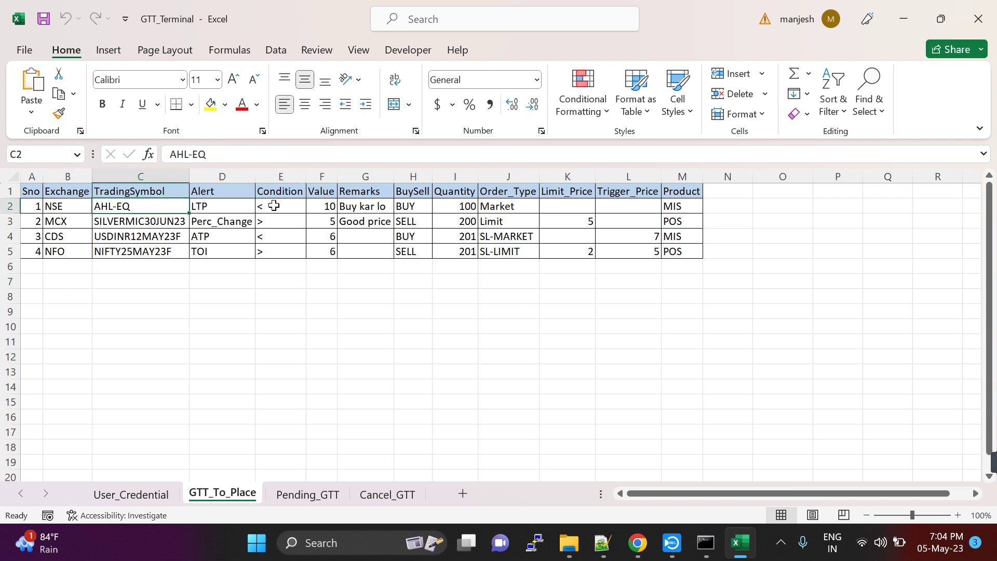
left_click(308, 207)
left_click(366, 206)
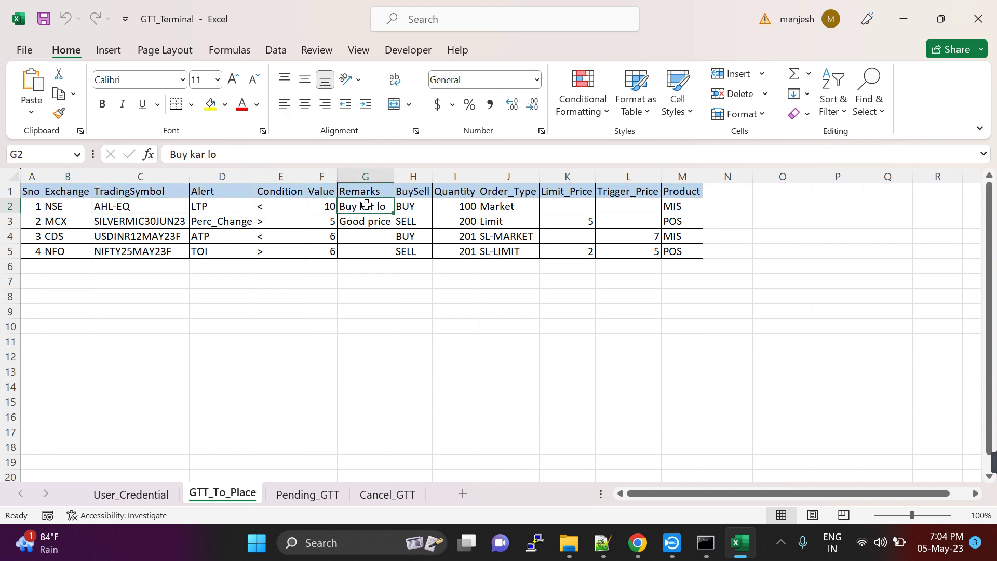
left_click(481, 207)
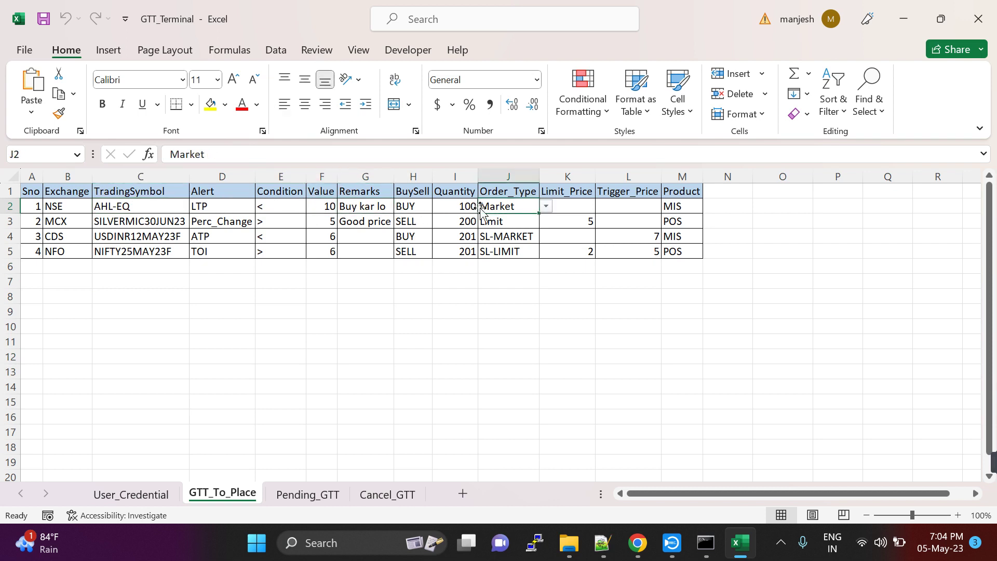
left_click(243, 211)
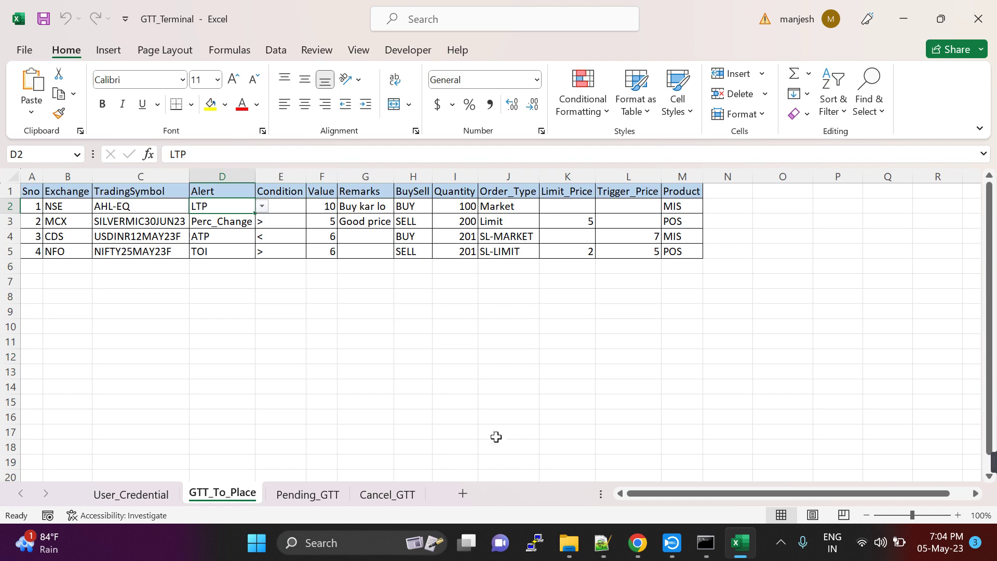
left_click(638, 542)
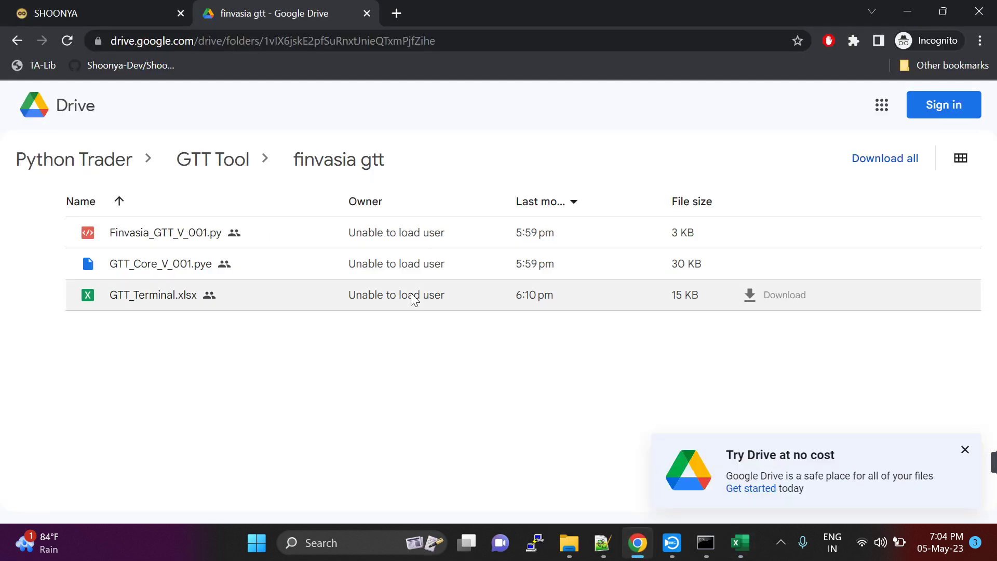
Start a Shoonya GTT for HCLTECH to view its alert type choices, then return to the workbook.
left_click(151, 10)
mouse_move(195, 216)
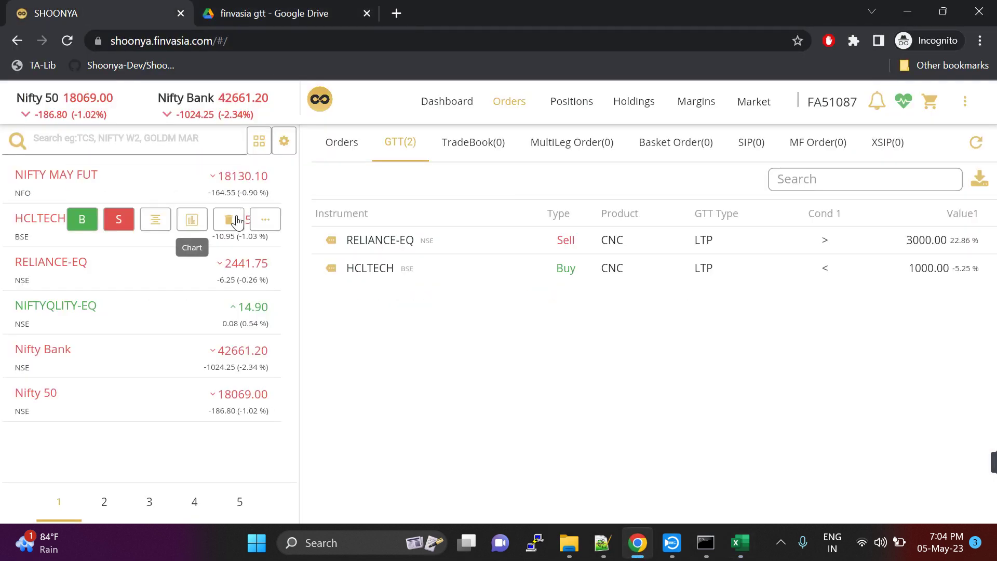
left_click(265, 221)
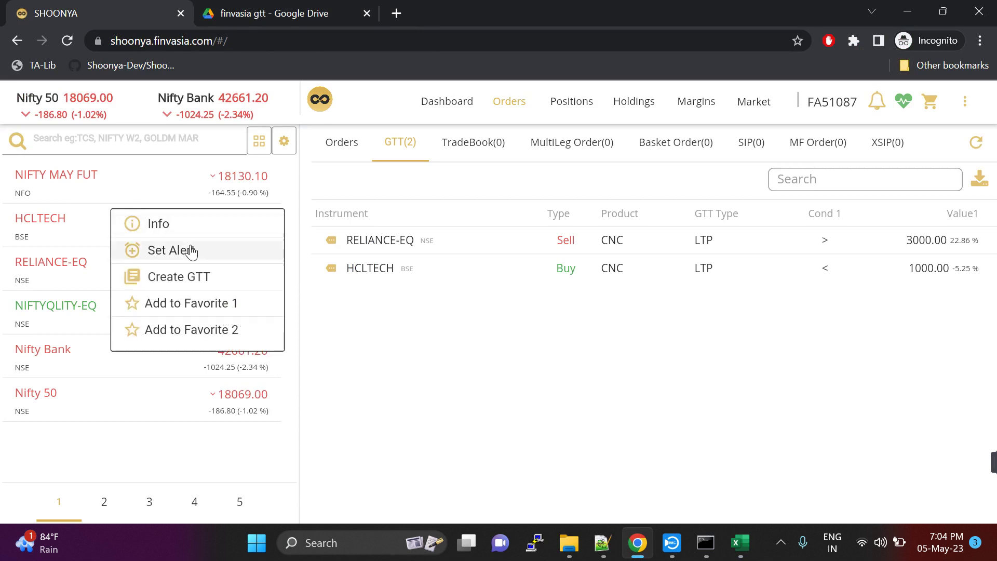
left_click(167, 278)
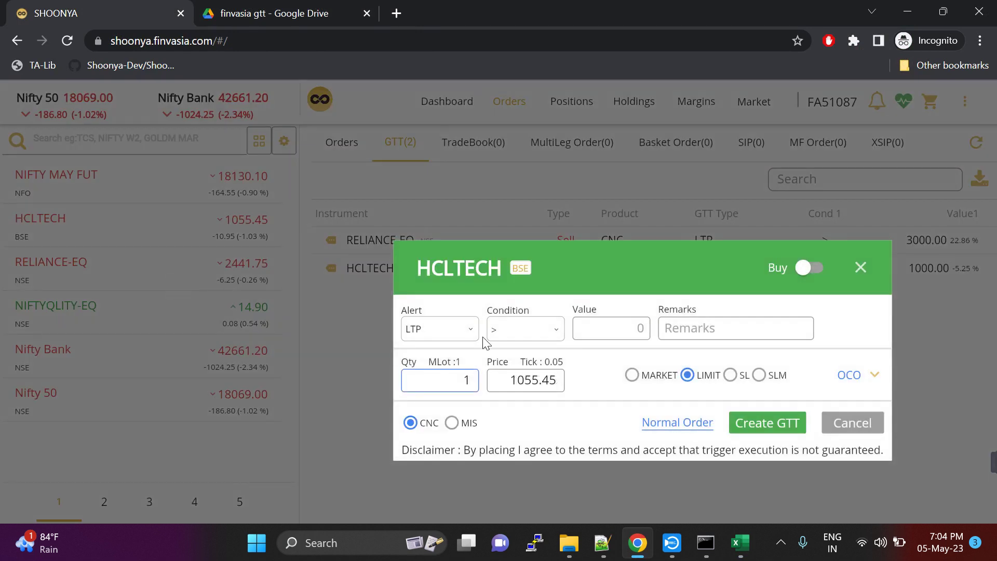
left_click(448, 330)
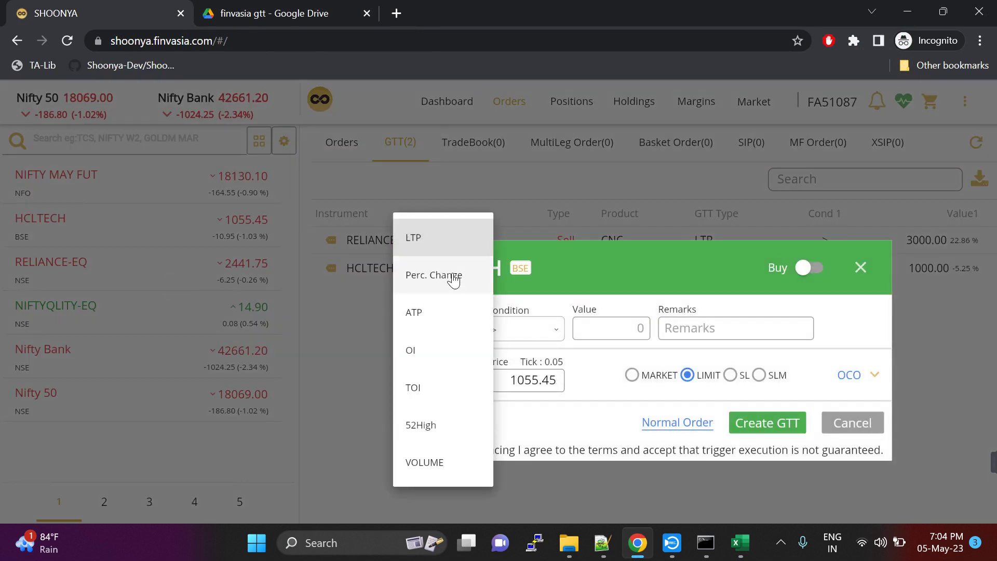
left_click(740, 542)
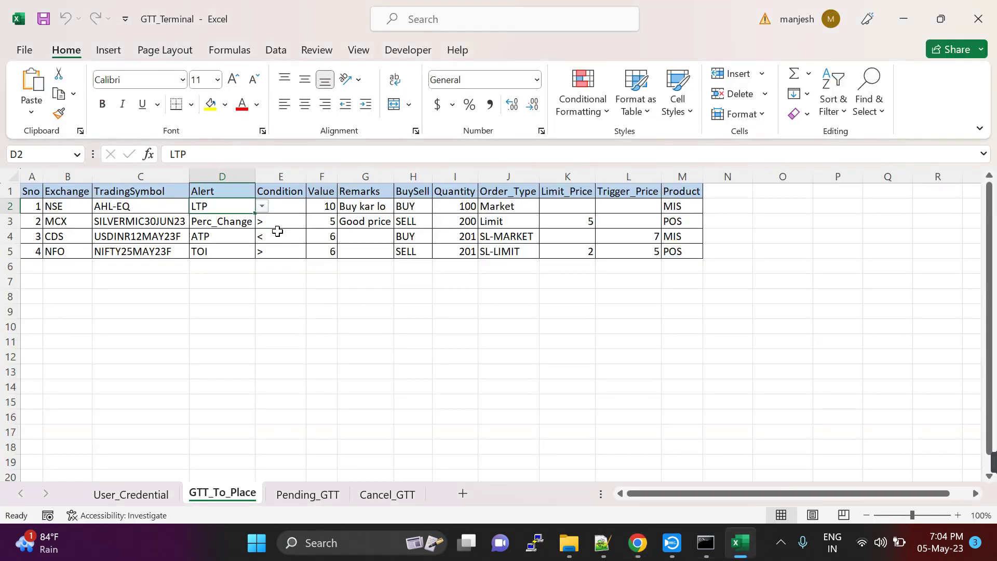
Check row 2's dropdowns, keeping Alert LTP, Condition < and BuySell BUY.
left_click(262, 207)
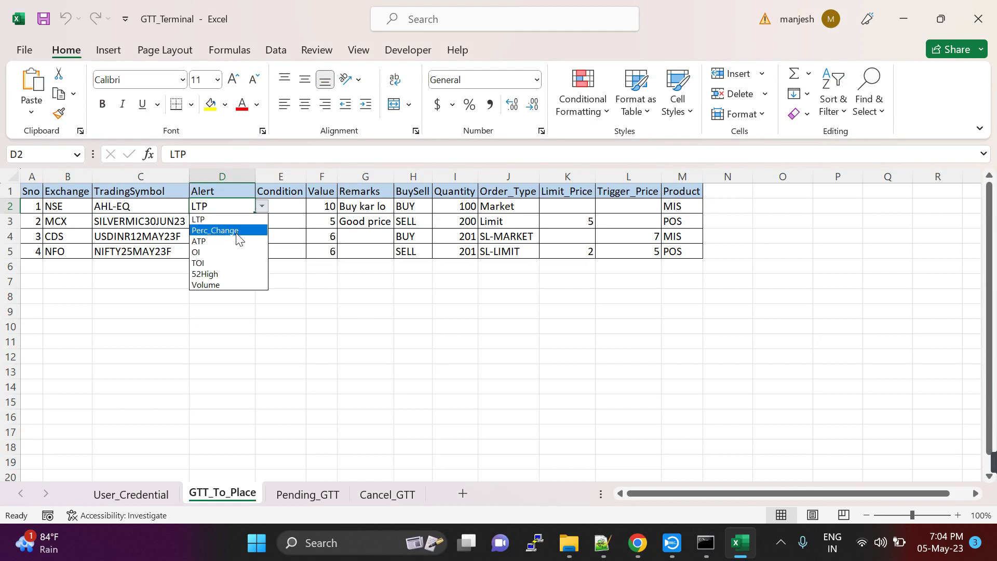
left_click(293, 321)
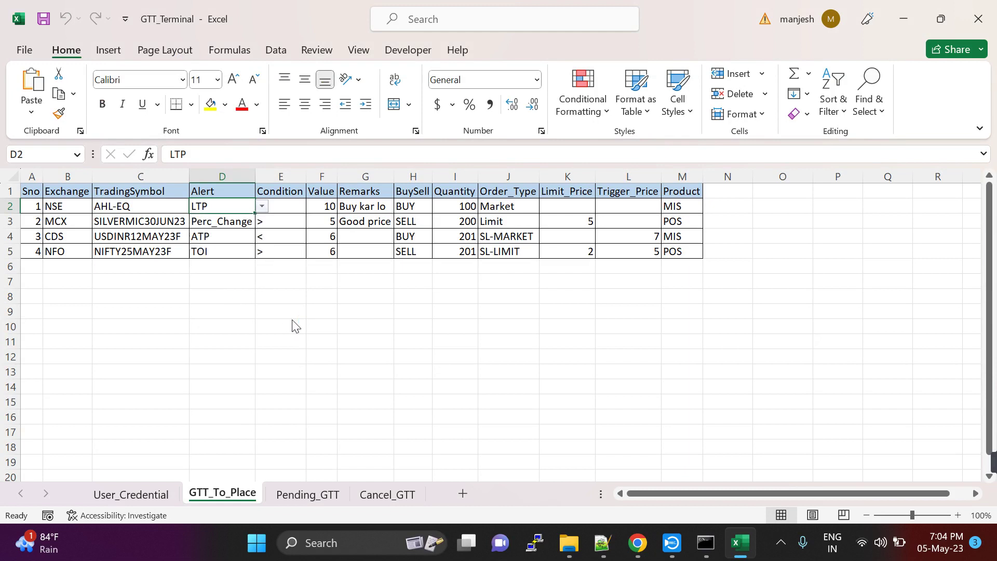
left_click(288, 202)
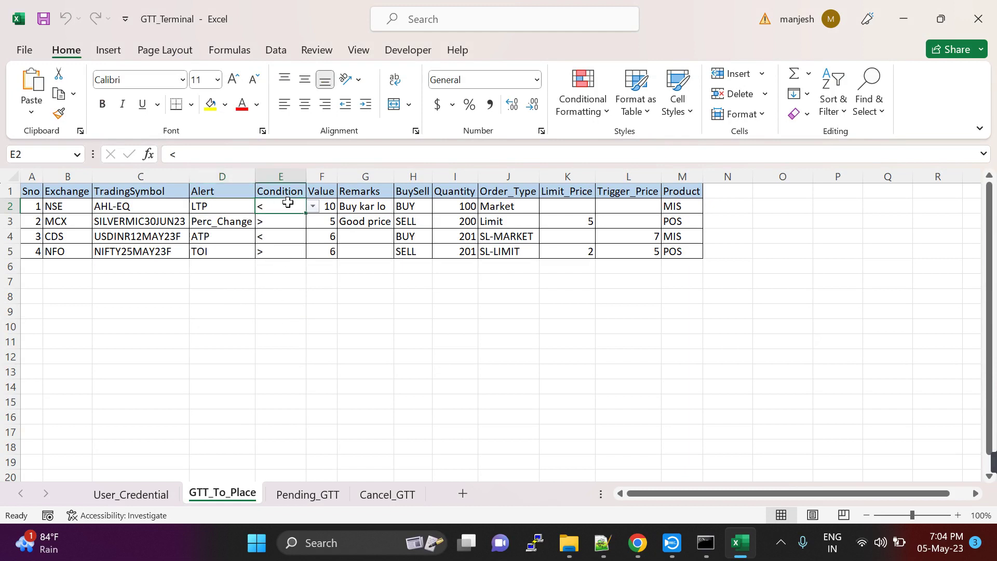
left_click(314, 207)
left_click(315, 207)
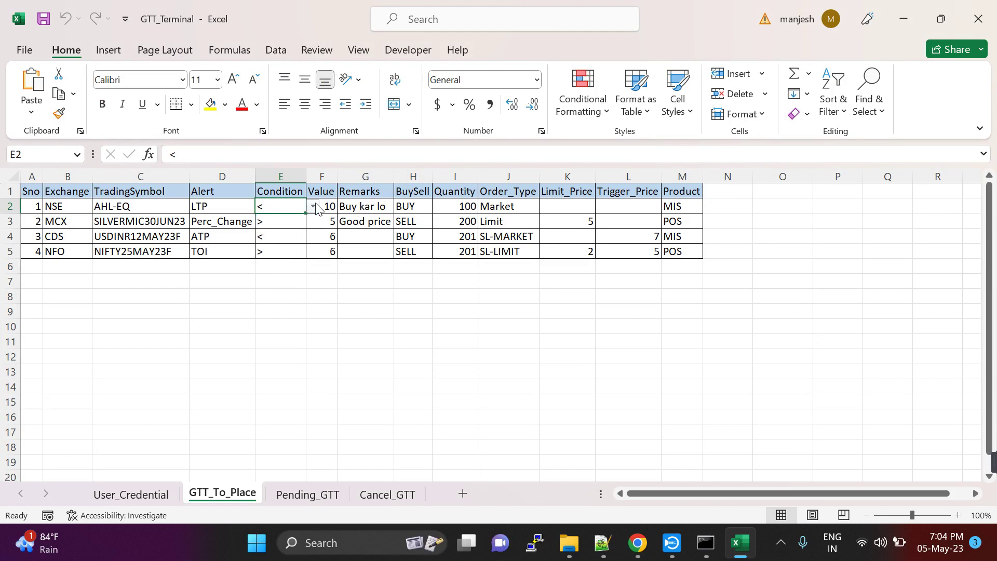
left_click(408, 205)
left_click(442, 207)
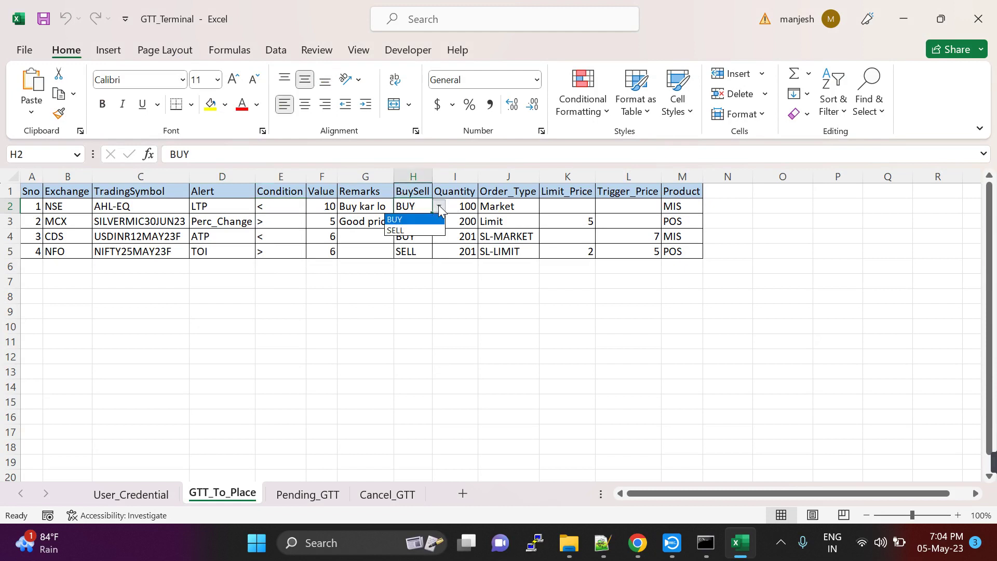
left_click(442, 207)
left_click(504, 208)
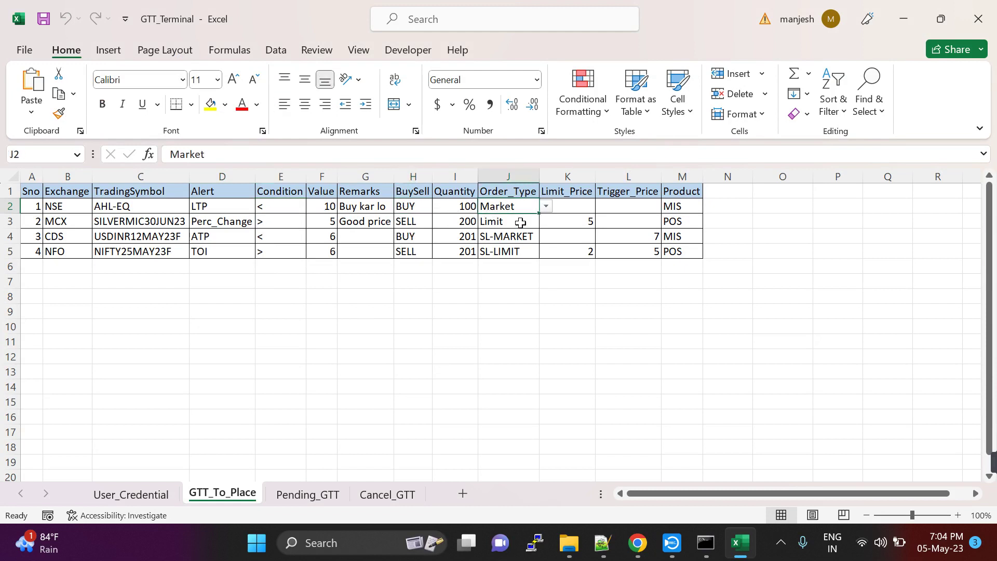
Check the Order_Type dropdown (Market) and review the Limit and SL-MARKET rows with their limit prices.
left_click(637, 549)
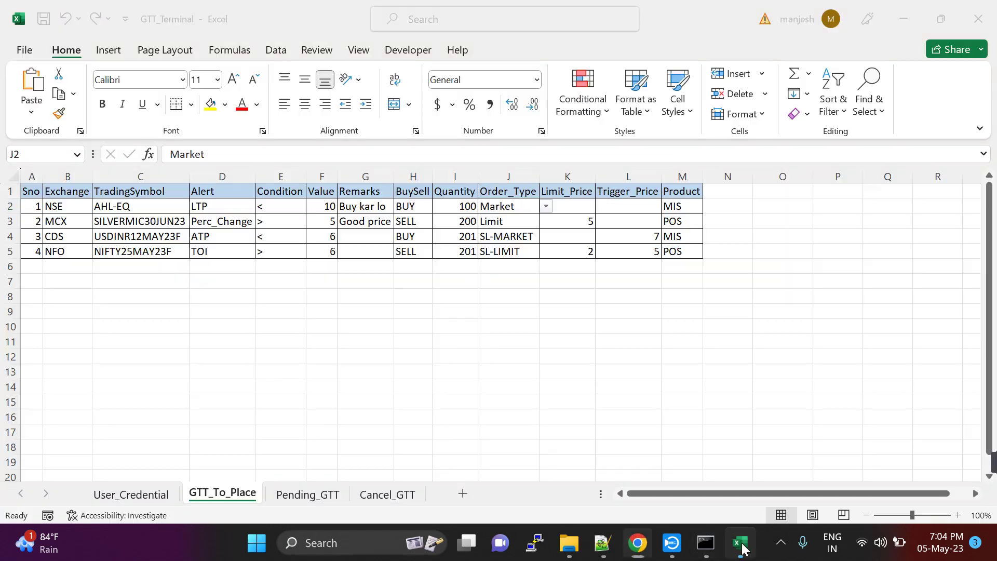
left_click(740, 542)
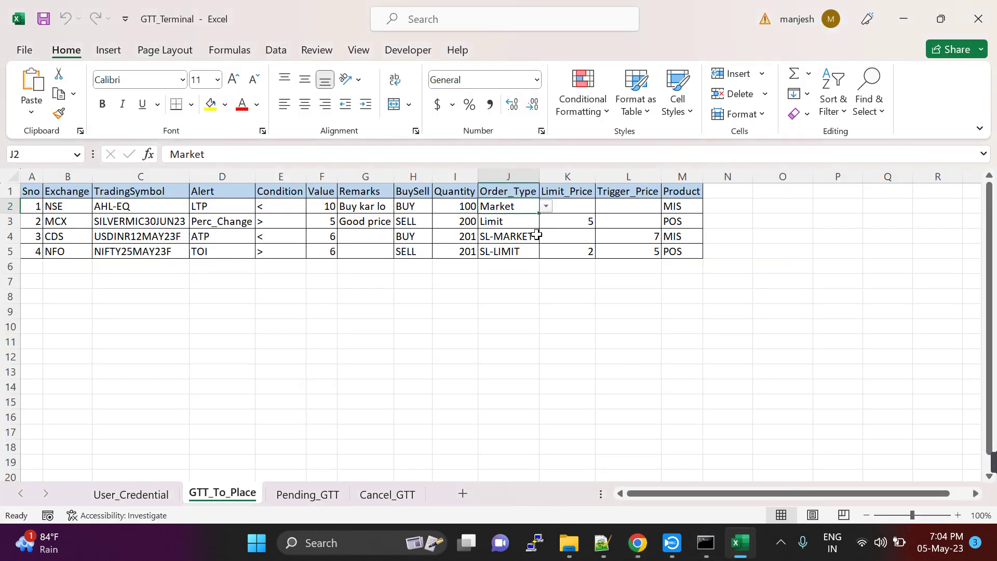
left_click(546, 206)
left_click(546, 207)
left_click(562, 224)
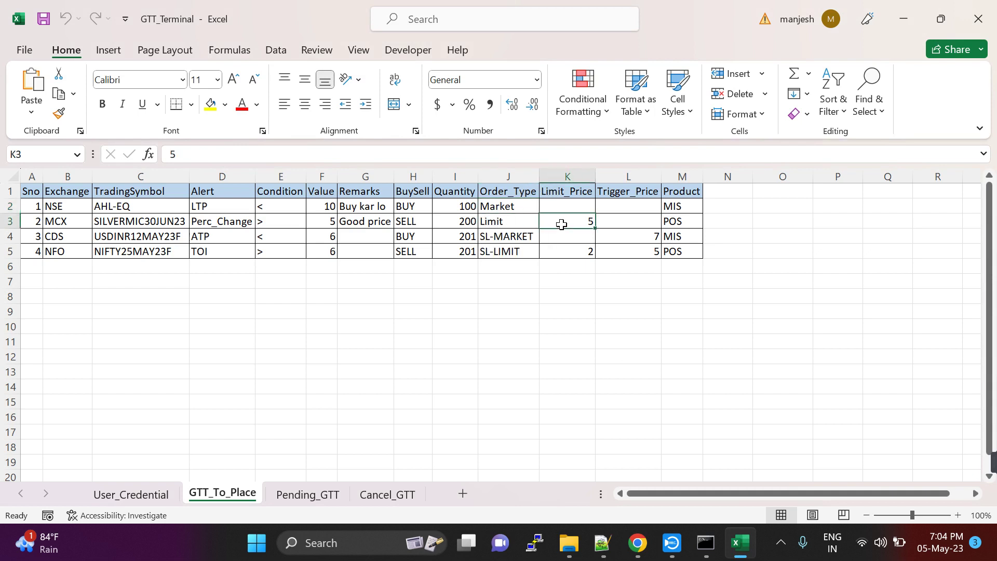
left_click(512, 224)
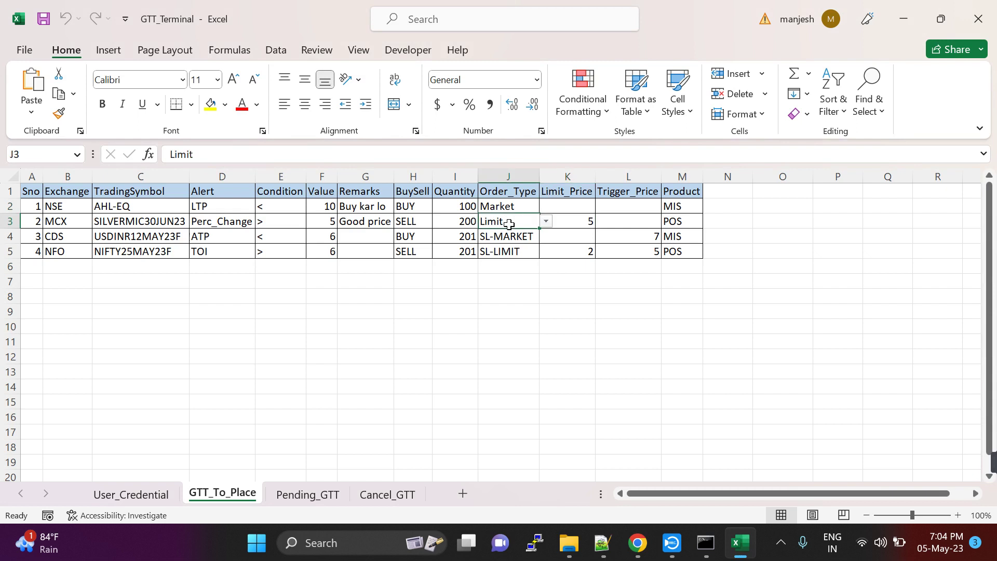
left_click(576, 251)
left_click(517, 237)
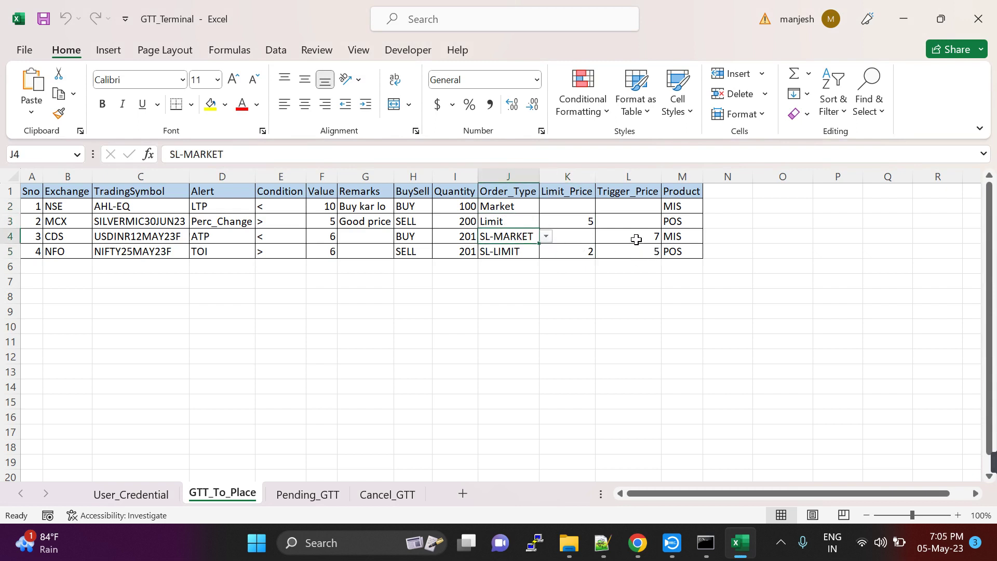
Try the SL and SLM order types in Shoonya's GTT form for comparison.
left_click(638, 545)
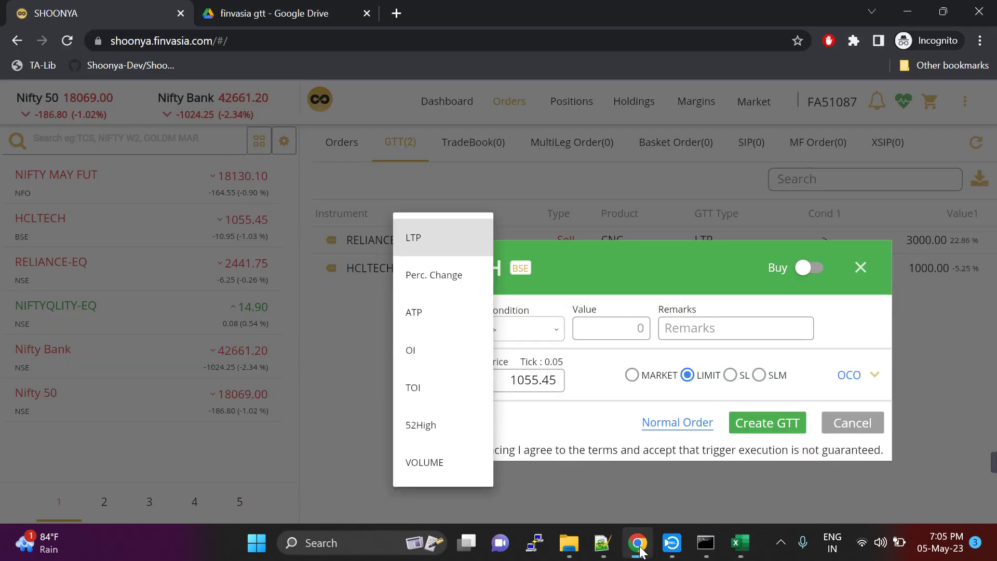
left_click(533, 347)
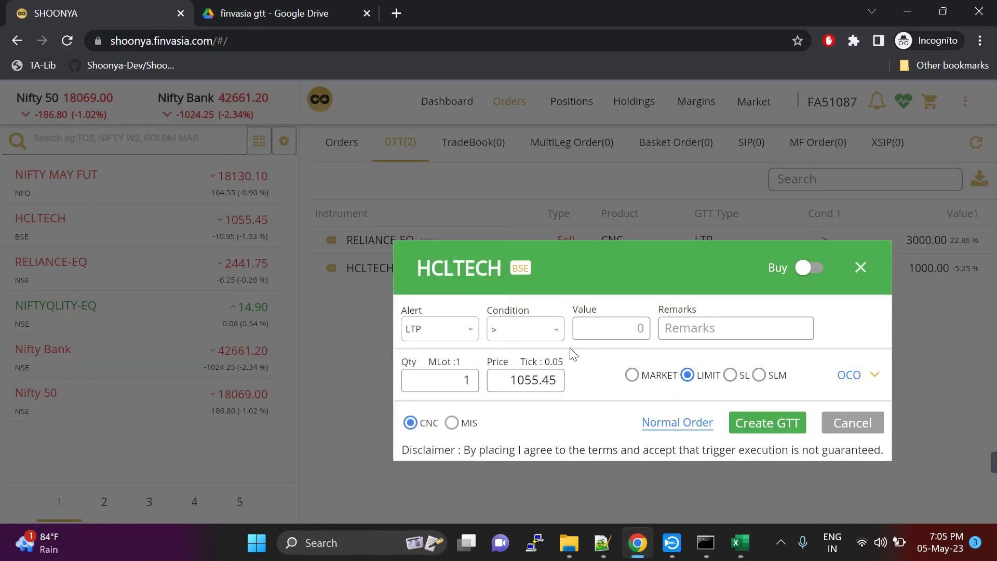
left_click(739, 379)
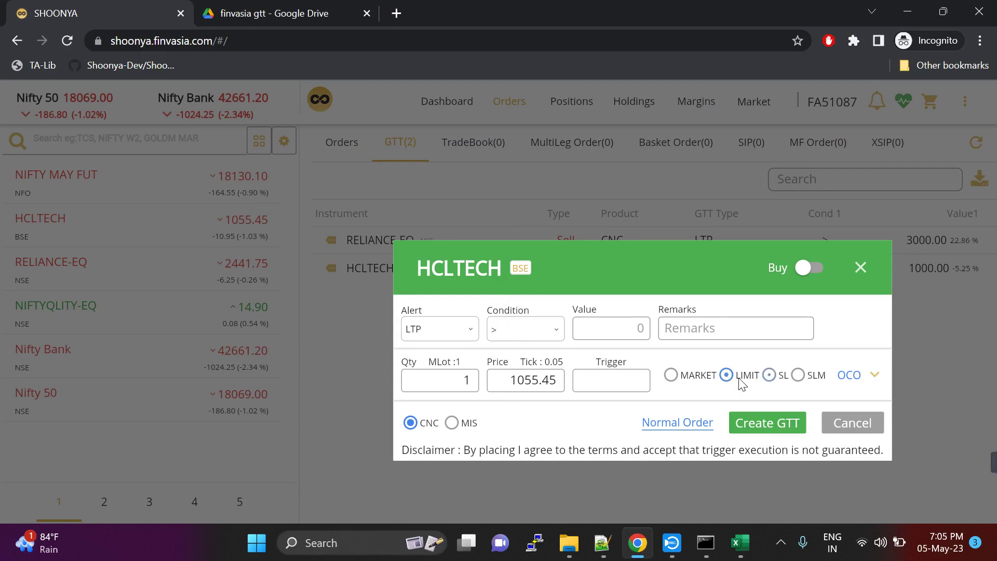
left_click(798, 377)
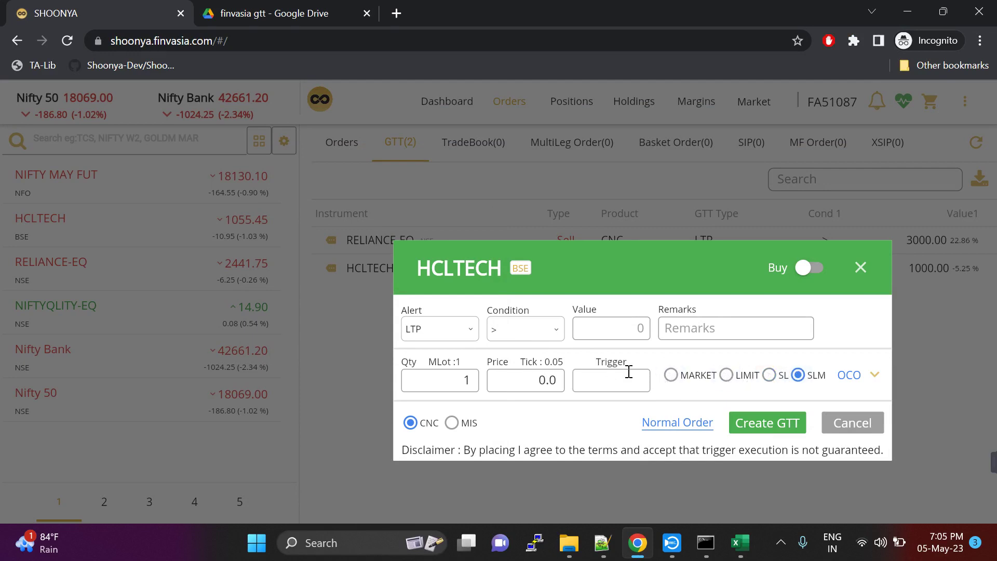
left_click(740, 543)
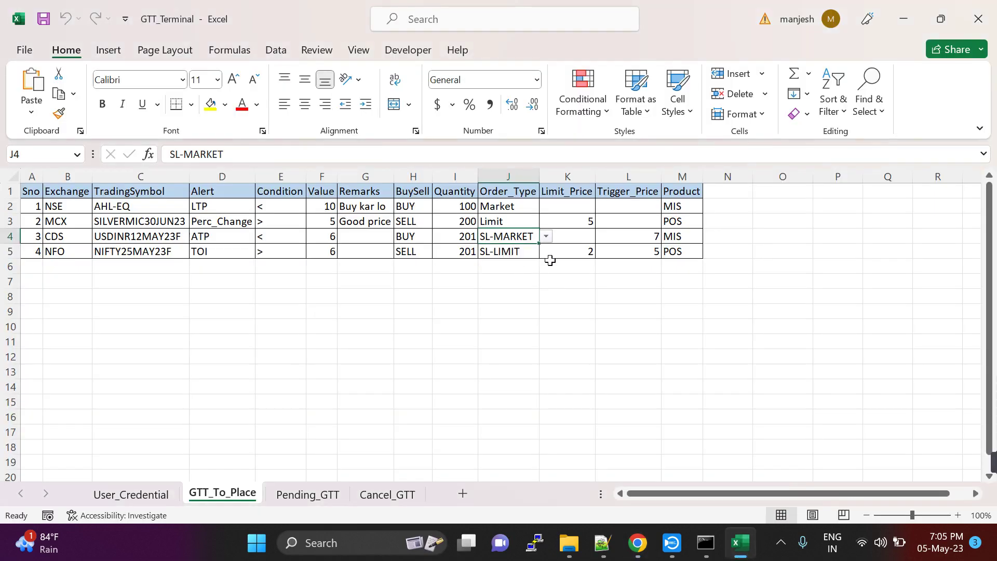
Inspect the Trigger_Price 7 in L4 and the price cells for the Limit and Market rows.
left_click(636, 237)
double_click(637, 236)
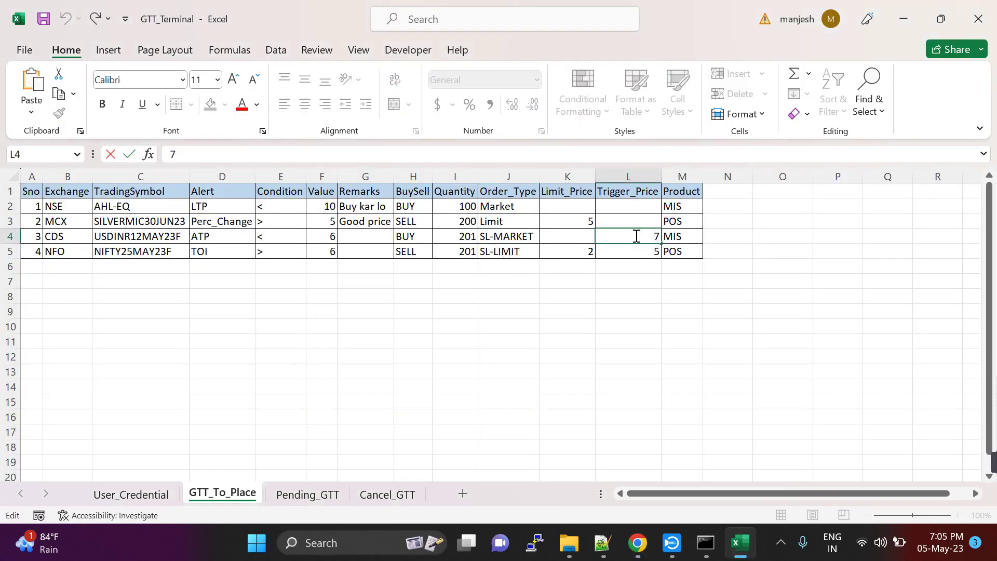
left_click(483, 221)
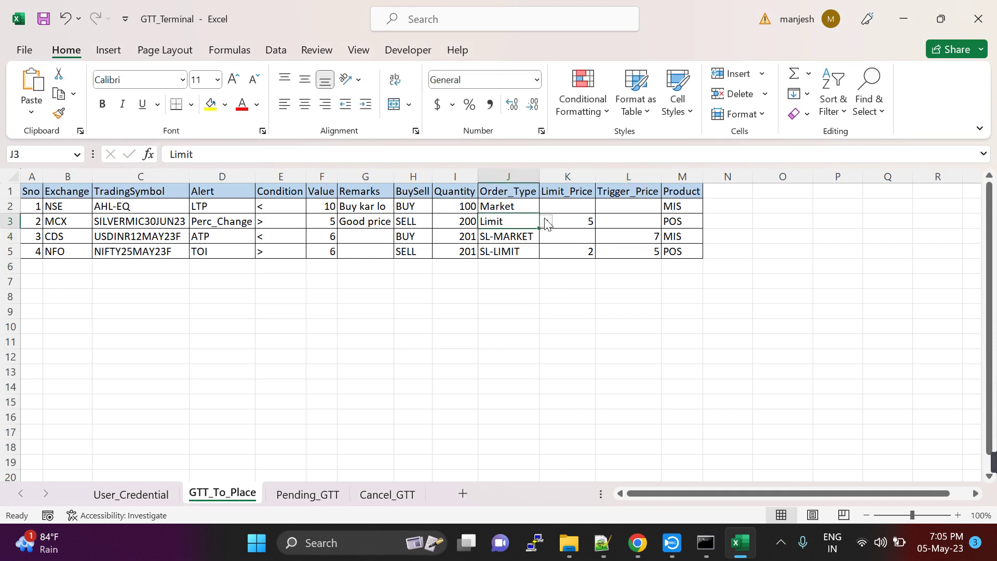
left_click(573, 219)
left_click(500, 207)
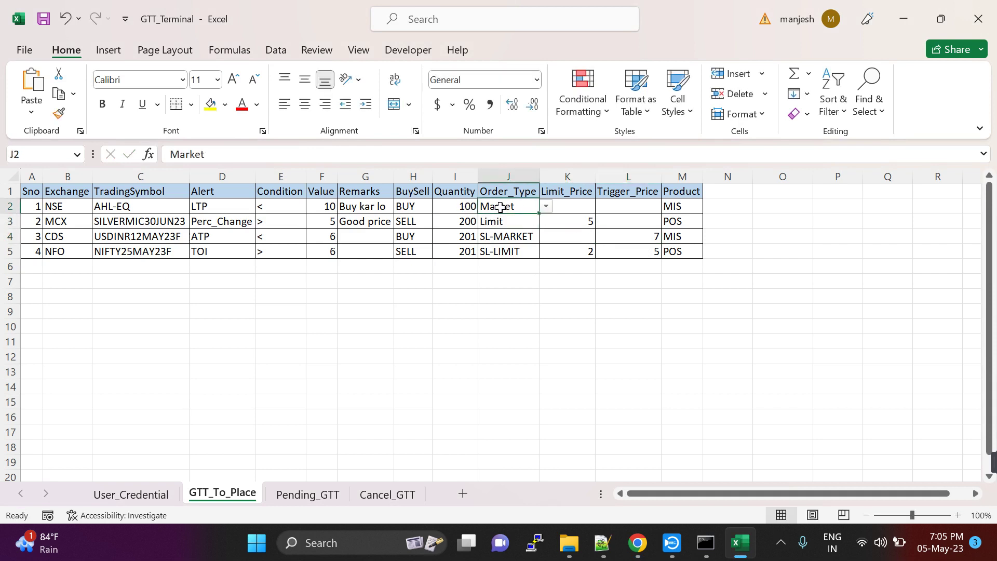
key("Right")
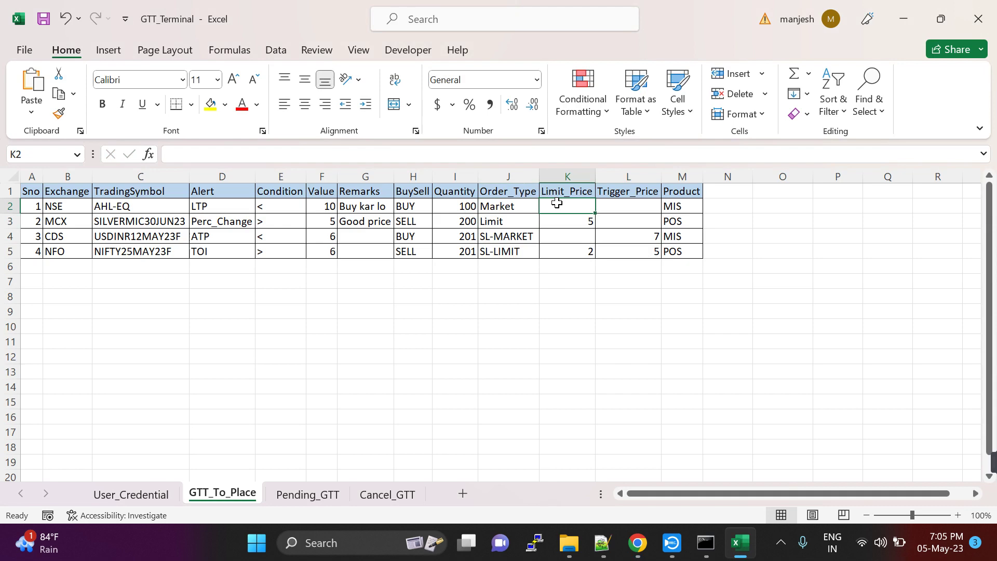
left_click(628, 212)
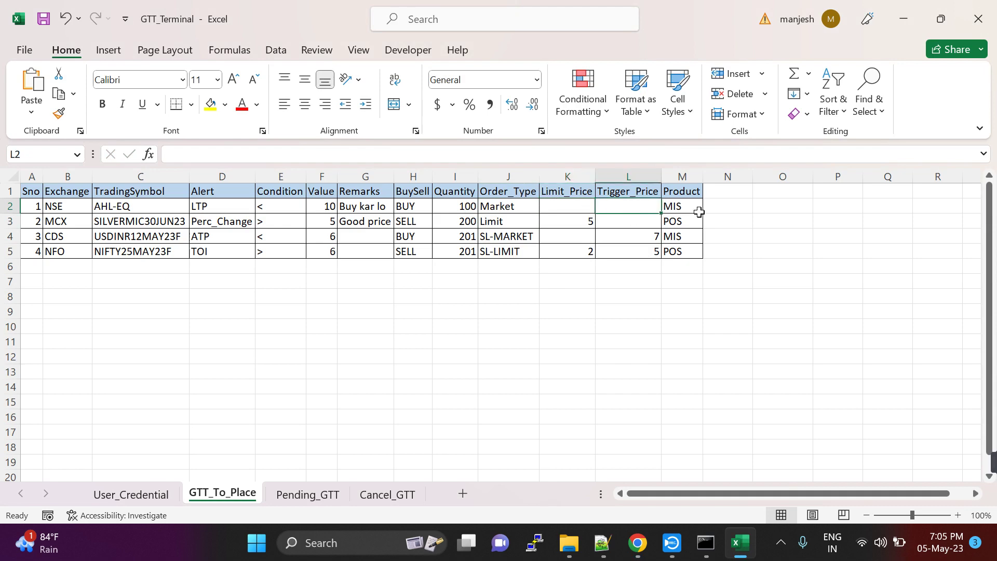
Compare Shoonya's MIS/CNC product types with the sheet's POS/MIS dropdown, then close the HCLTECH GTT form.
left_click(638, 543)
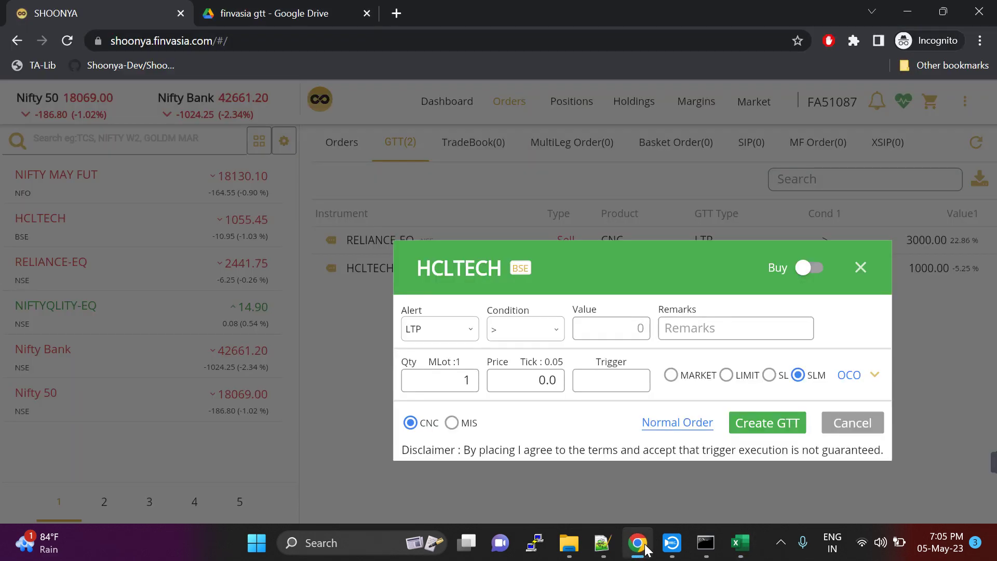
left_click(452, 422)
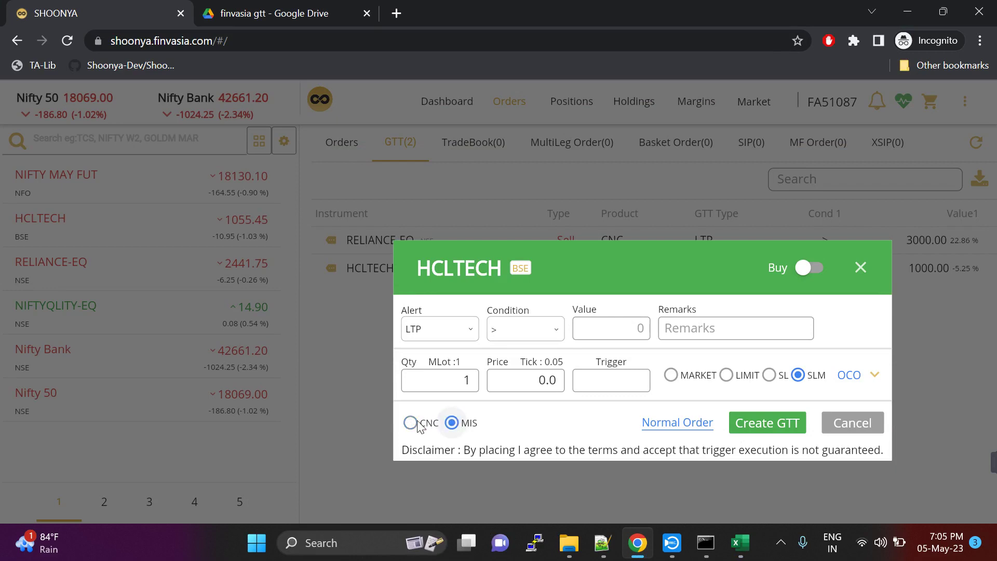
left_click(409, 422)
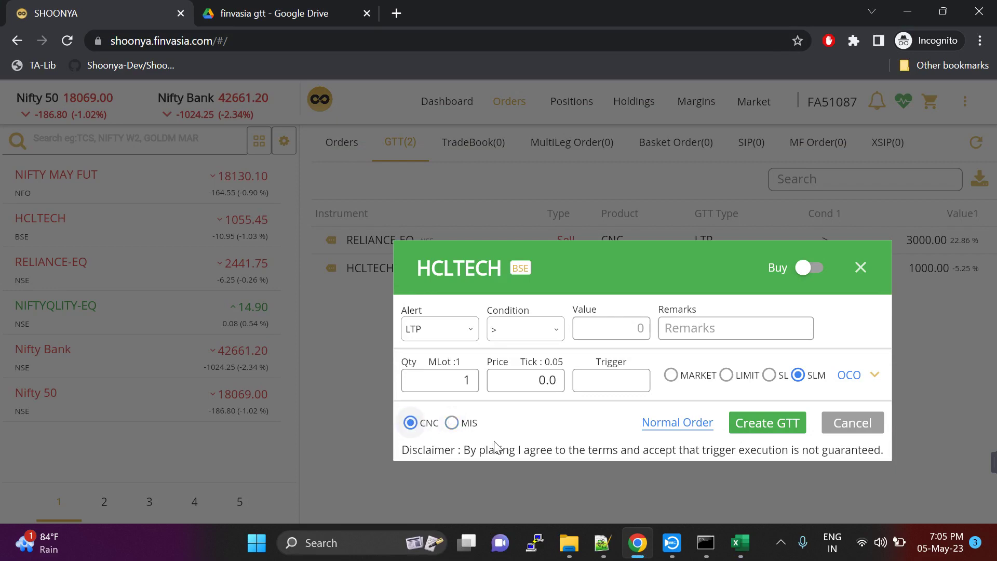
left_click(740, 543)
left_click(687, 217)
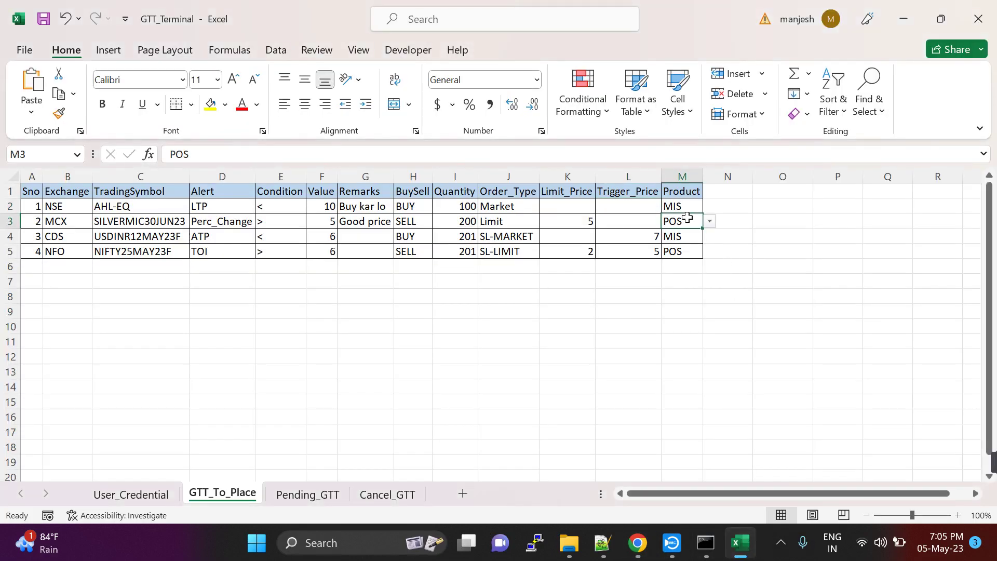
left_click(710, 222)
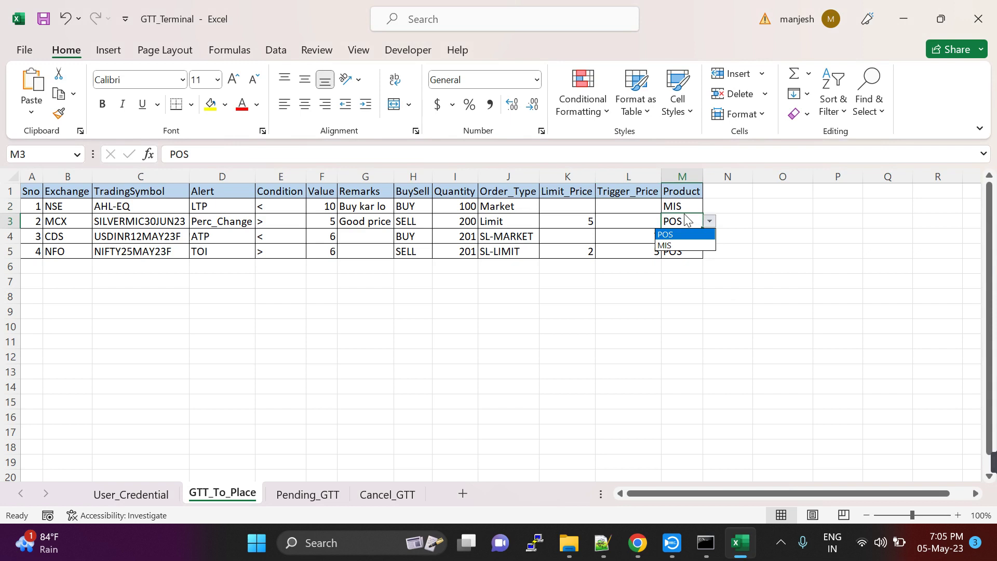
left_click(690, 260)
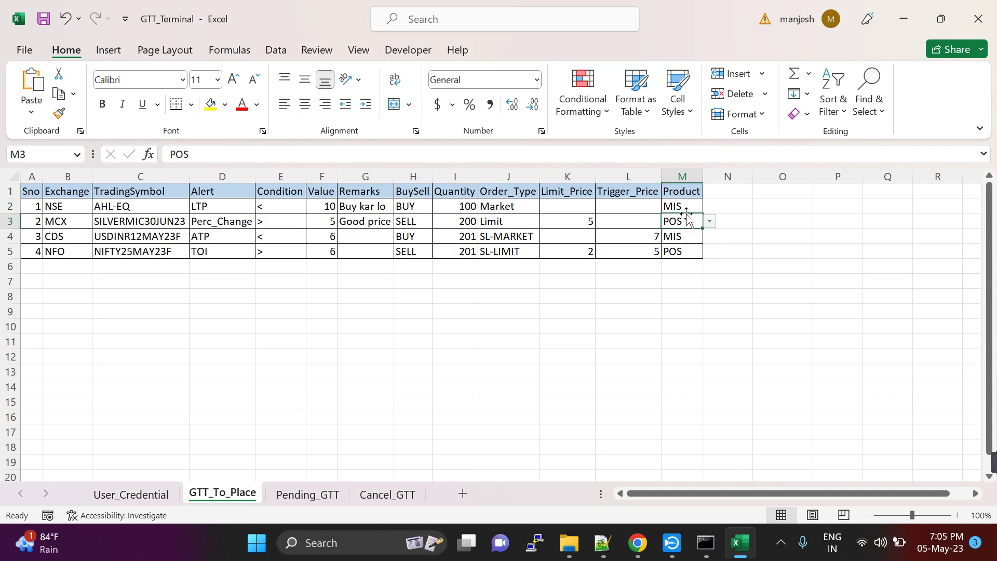
left_click(494, 277)
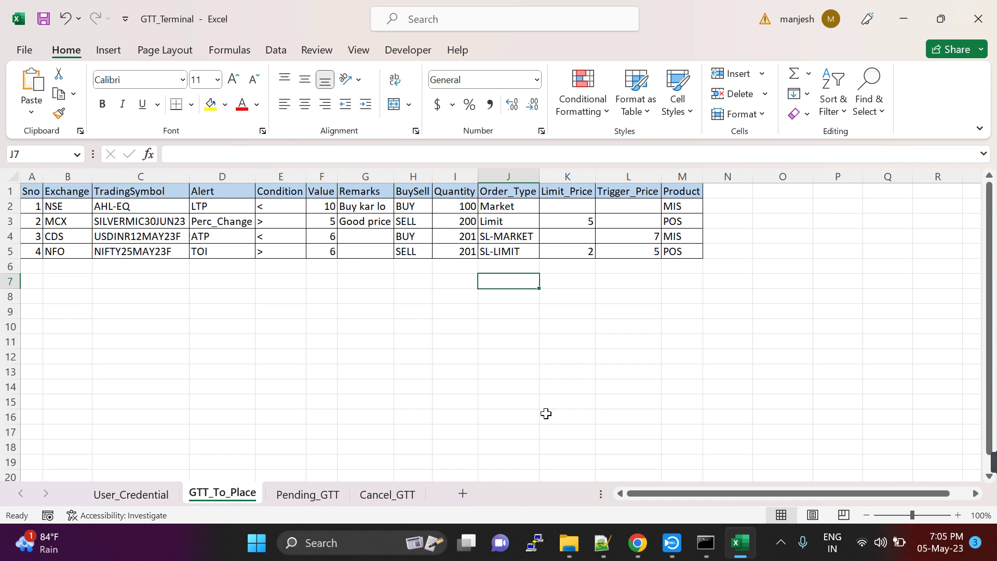
left_click(638, 543)
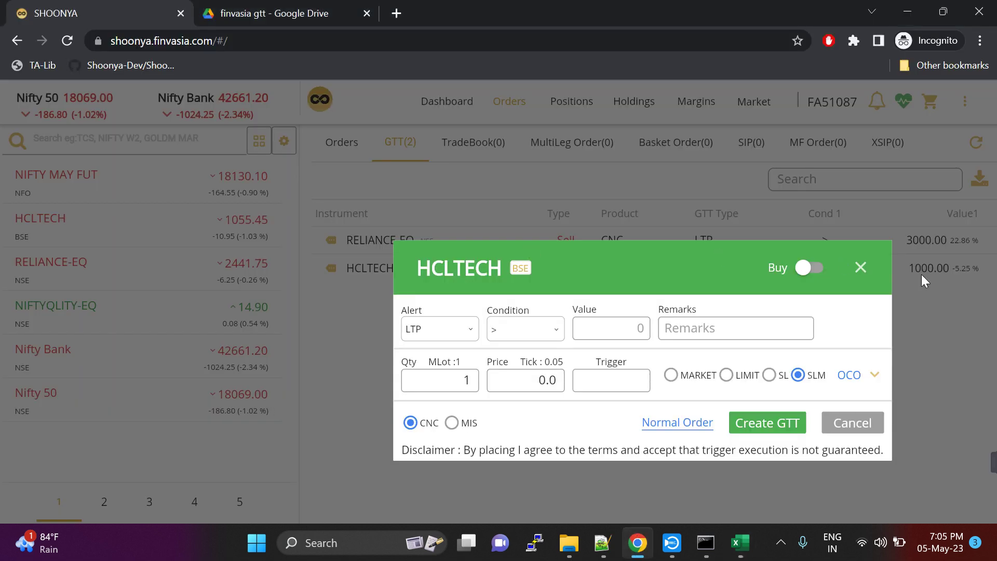
left_click(861, 268)
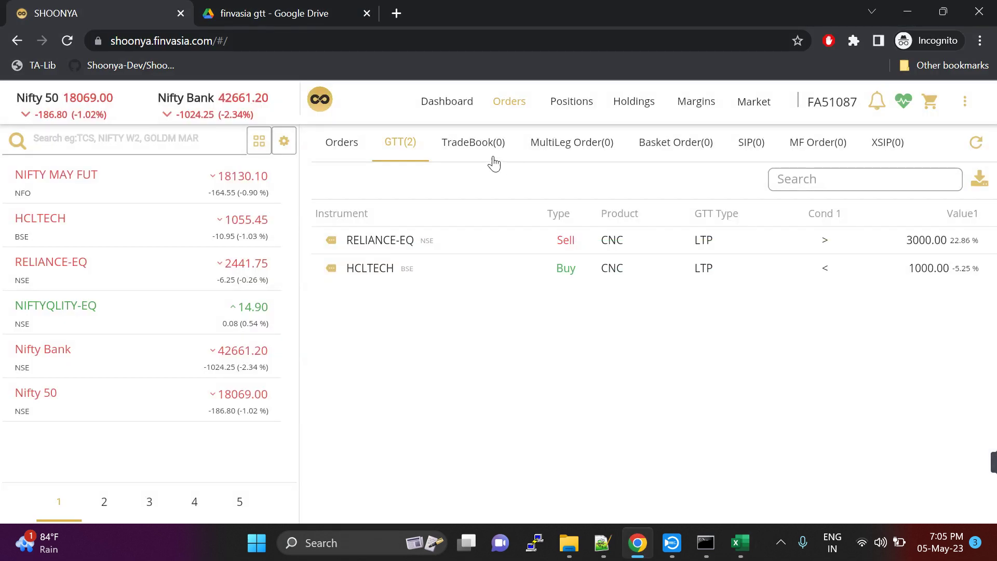
Check Shoonya's trade book and GTT list, then select Finvasia_GTT_V_001 in the local folder.
left_click(460, 141)
left_click(384, 142)
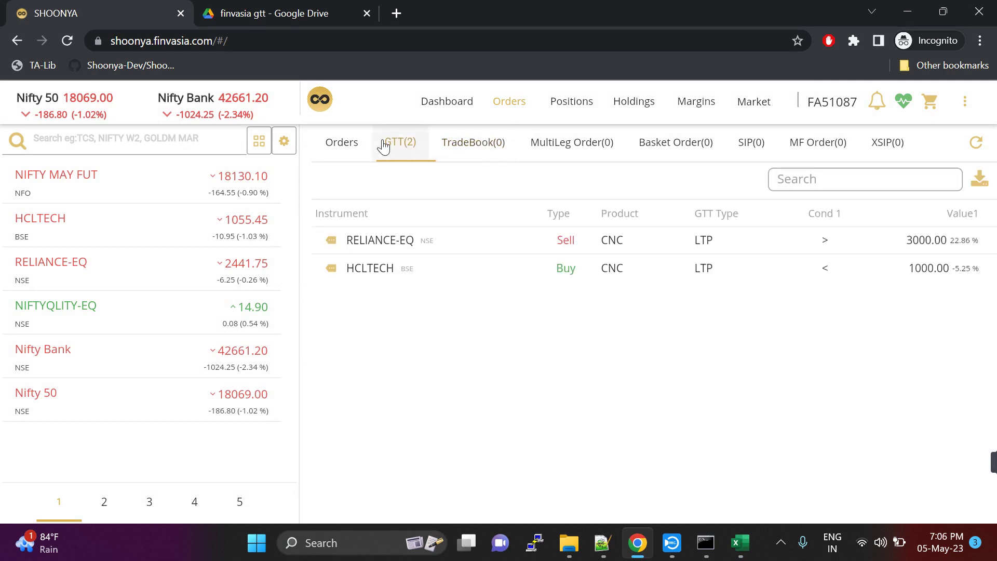
left_click(706, 550)
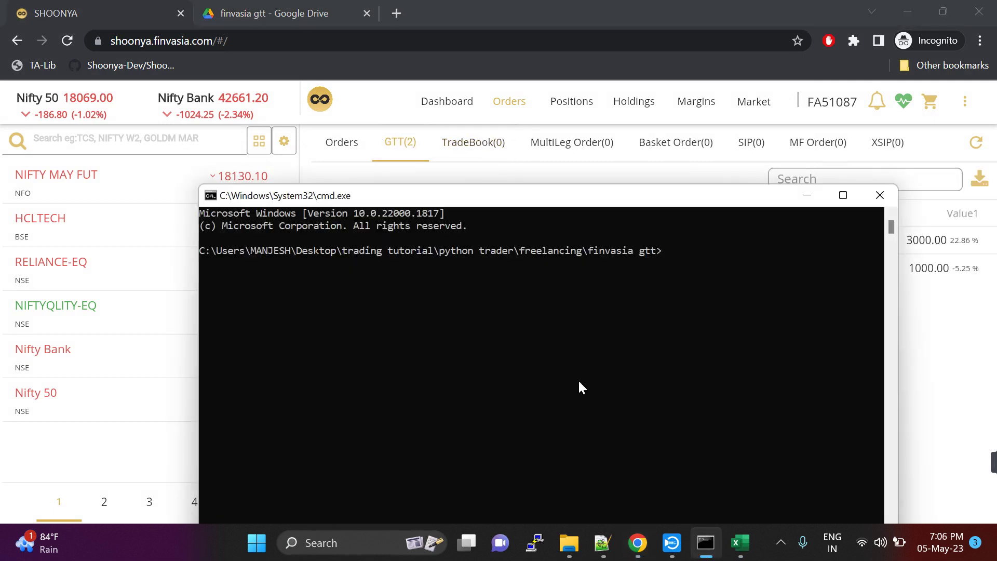
left_click(569, 542)
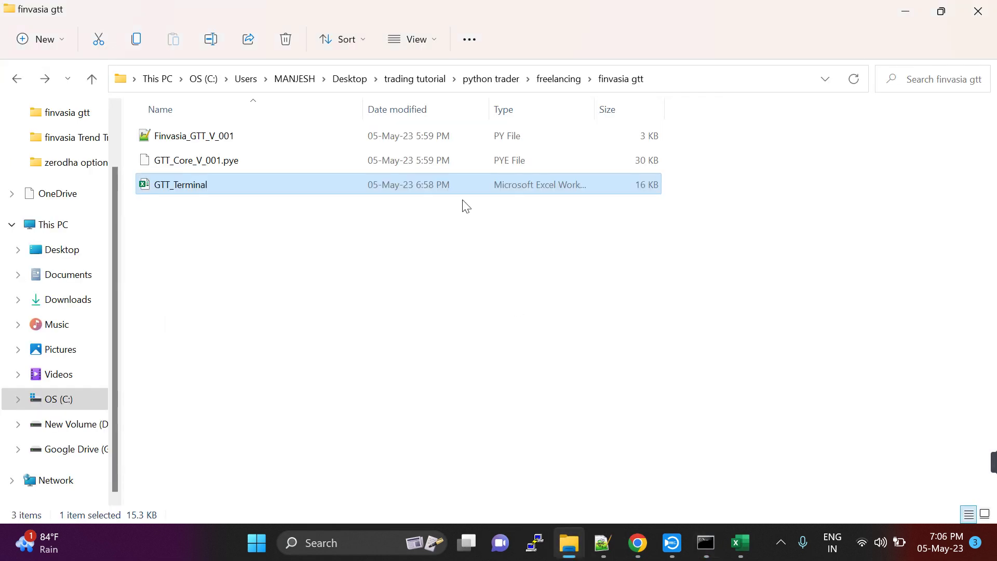
left_click(188, 136)
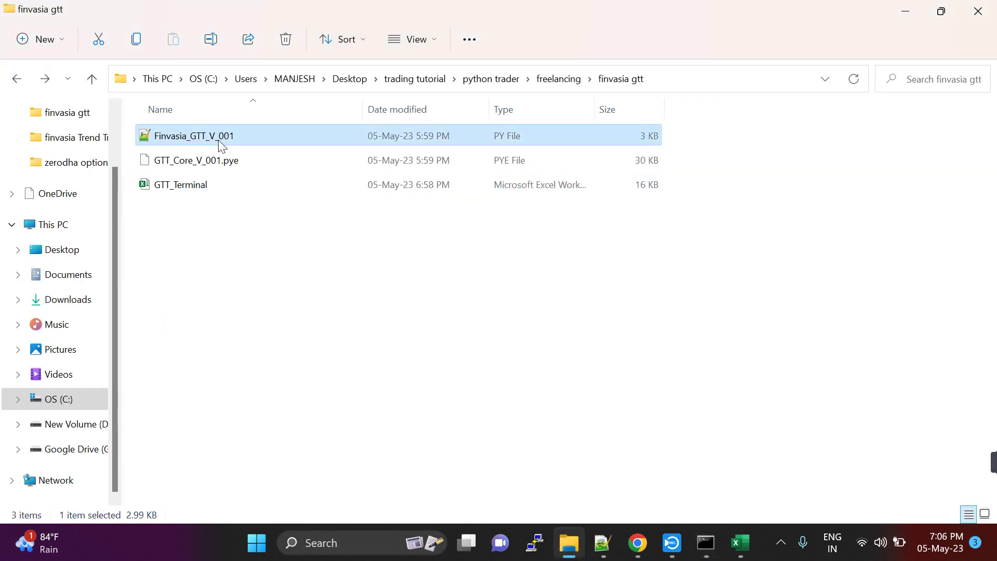
left_click(706, 543)
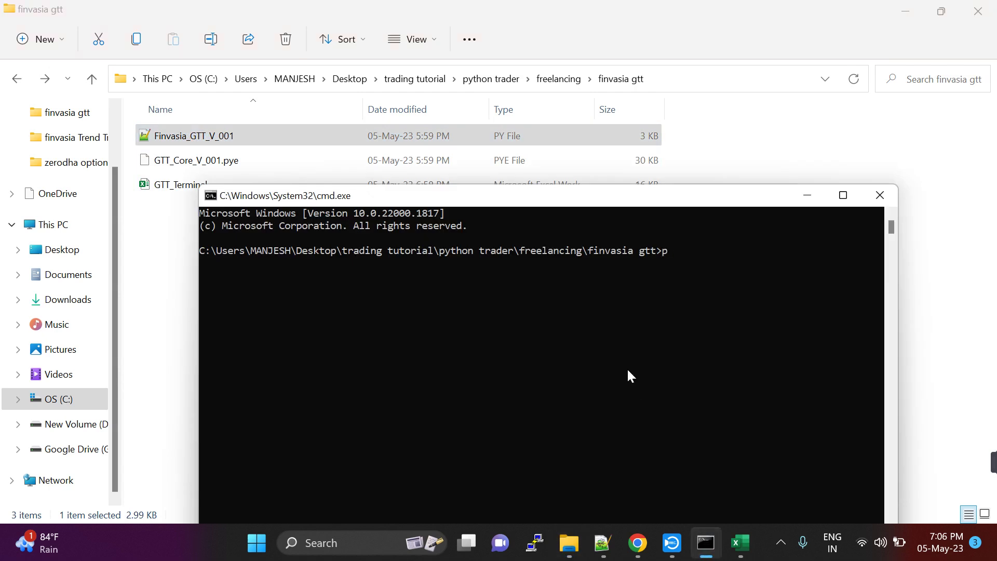
Run python Finvasia_GTT_V_001.py in the console, tab-completing the file name.
type("python Fi")
key("Tab")
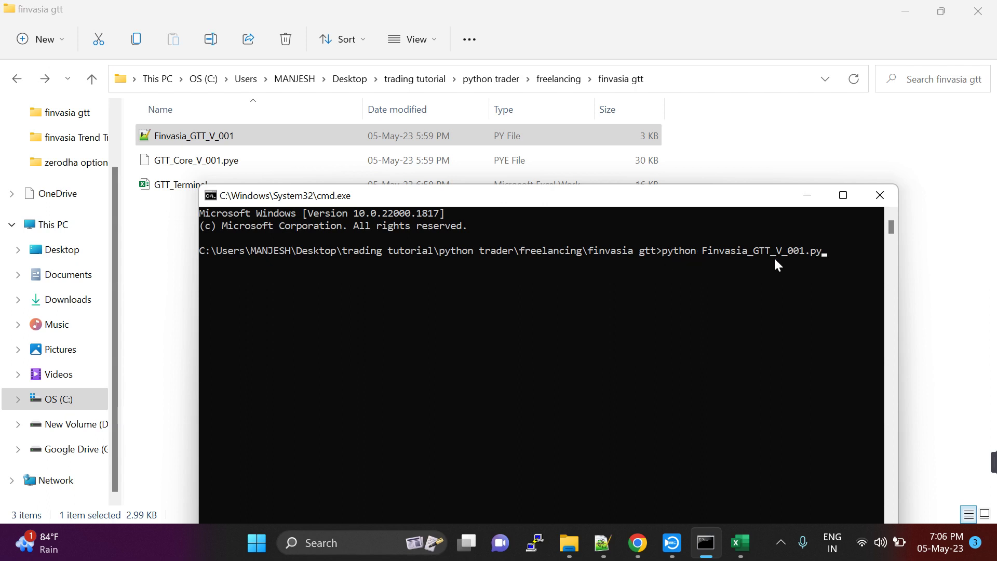
key("Return")
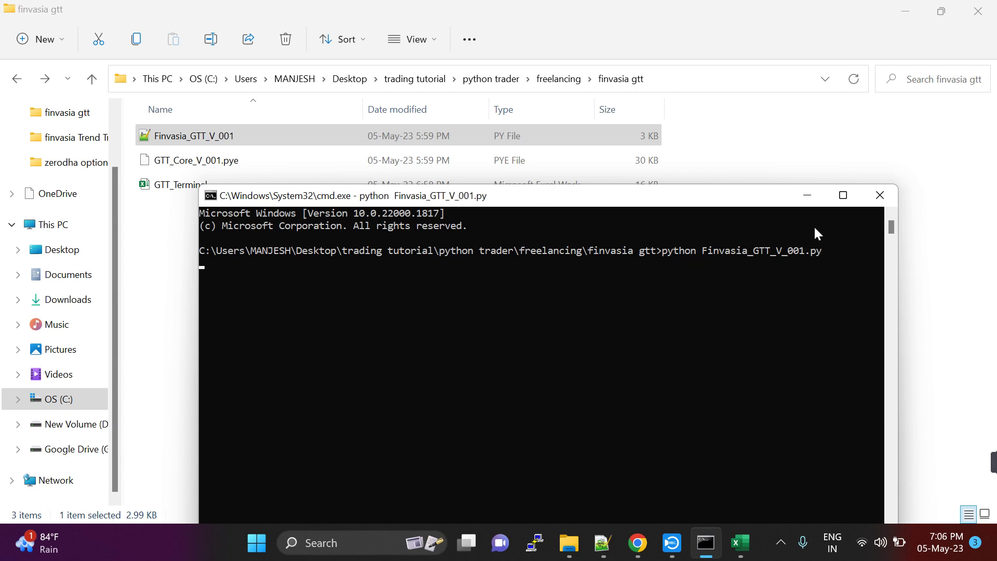
Maximize the console and highlight the Cancel Selected and Cancel ALL menu options.
left_click_drag(709, 196, 715, 114)
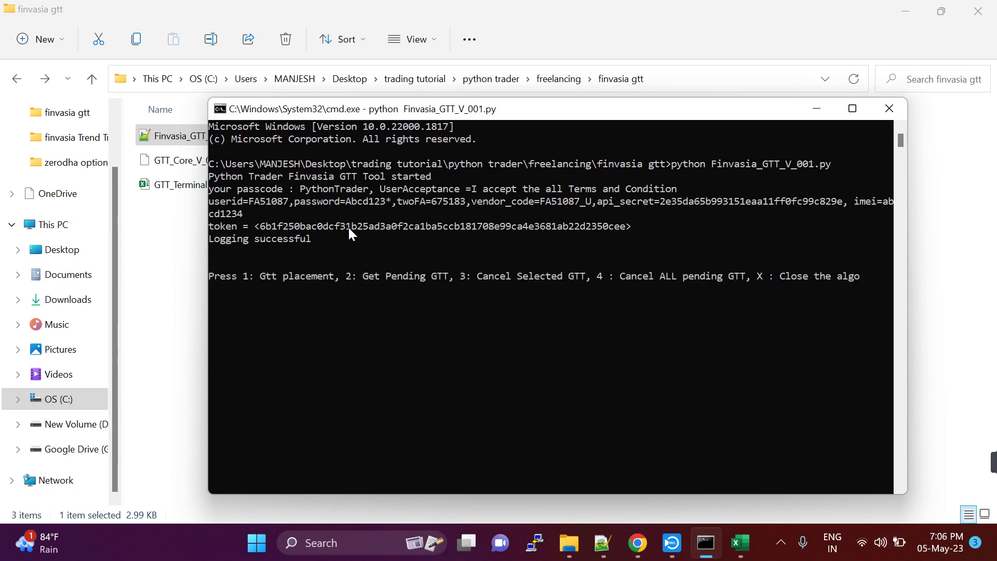
left_click(849, 109)
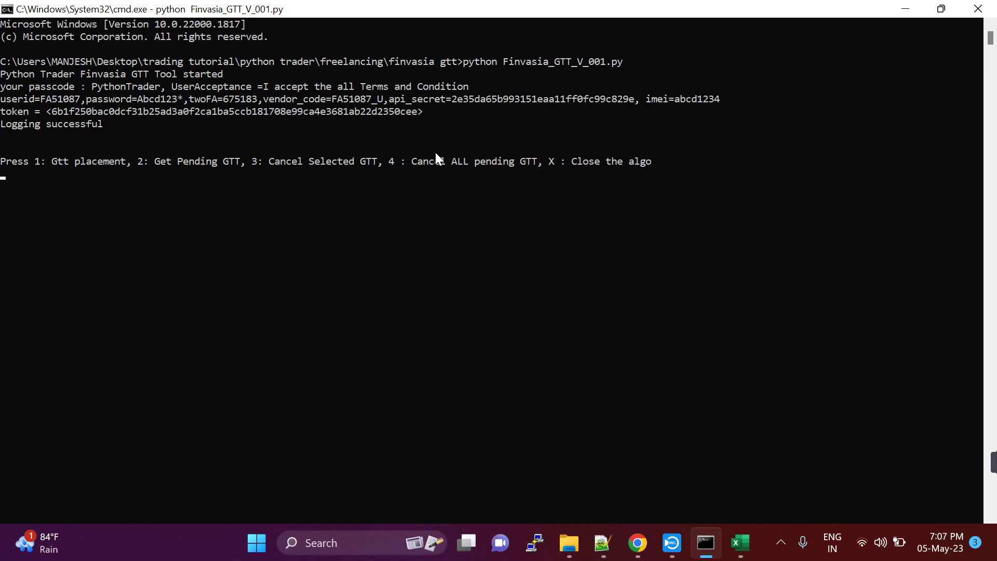
left_click(254, 162)
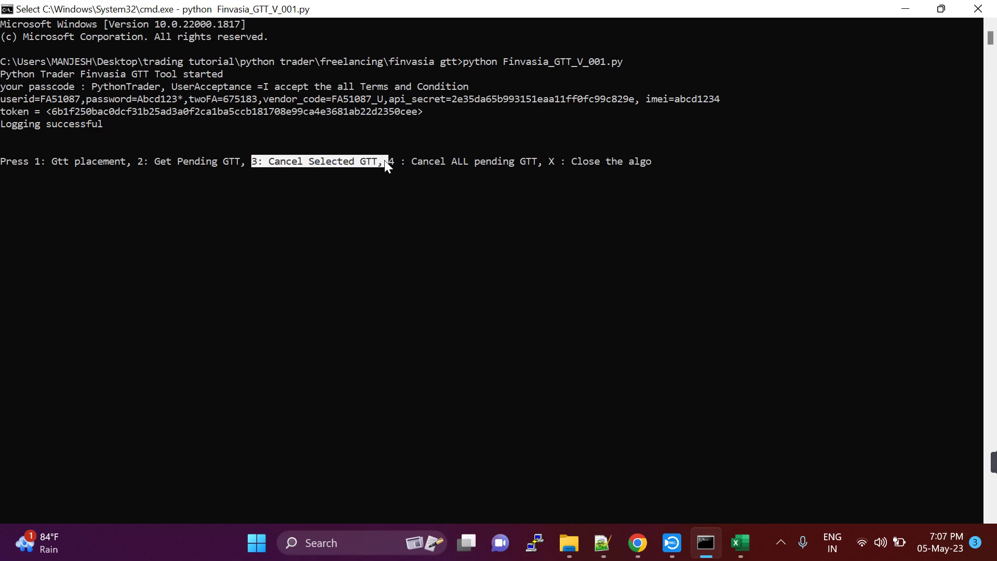
left_click_drag(411, 162, 510, 168)
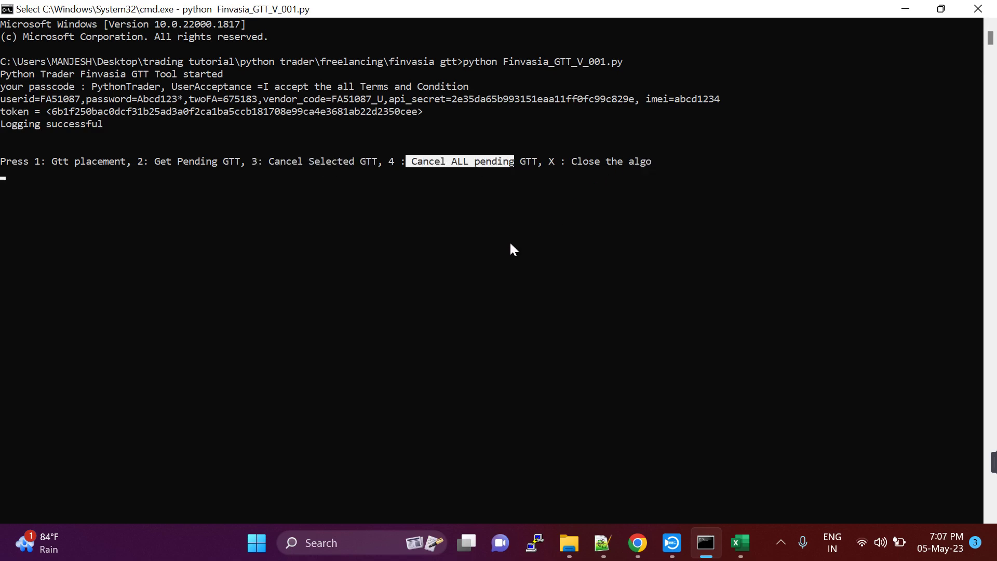
Enter x to close the algo, then rerun the previous python command.
type("x")
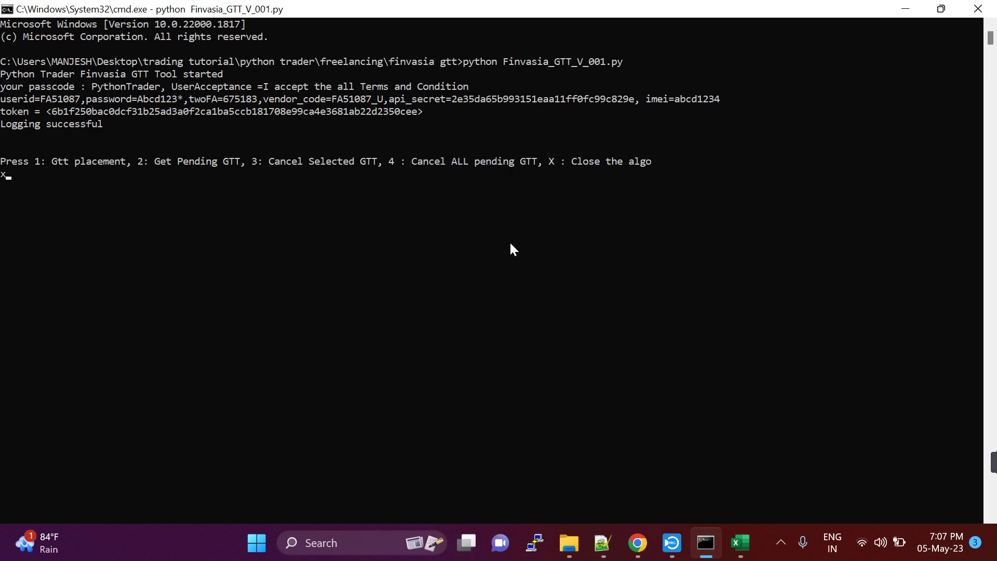
key("Return")
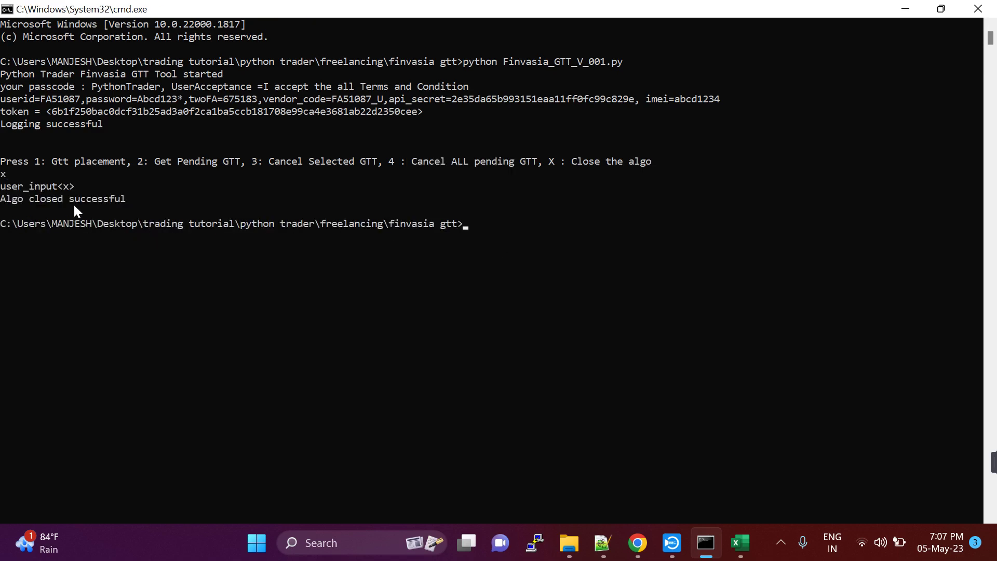
key("Up")
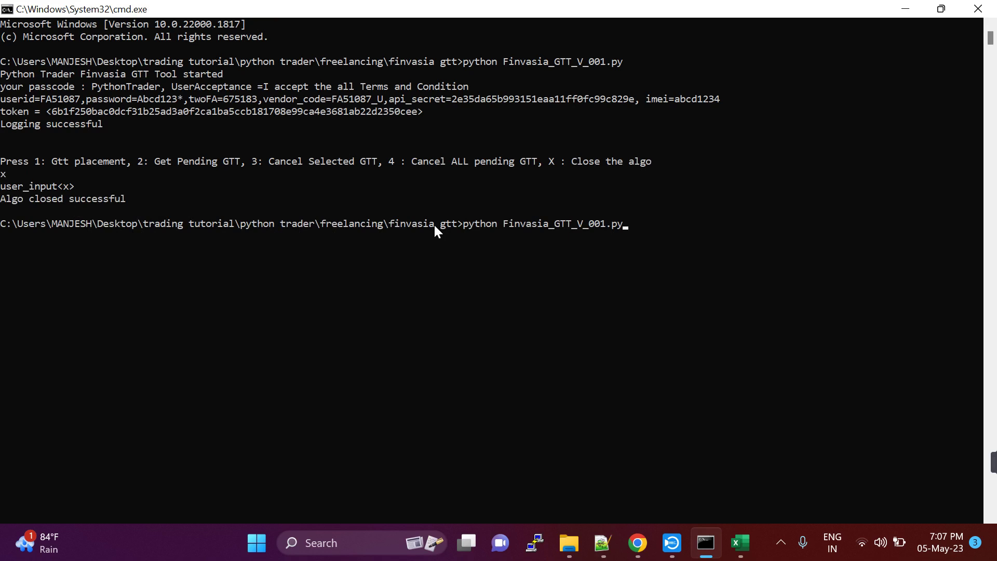
key("Return")
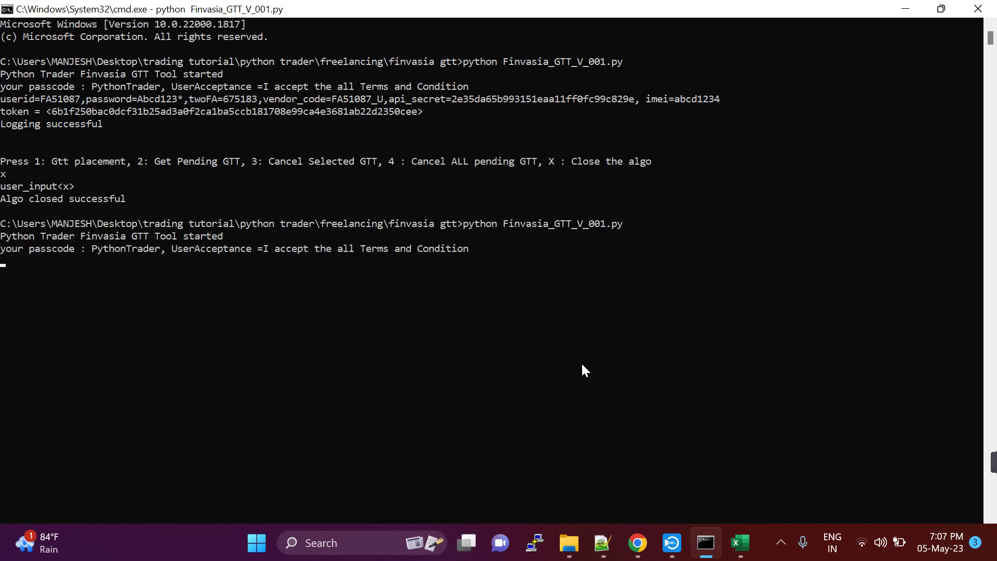
Show the GTT_Terminal workbook's Pending_GTT sheet.
left_click(635, 543)
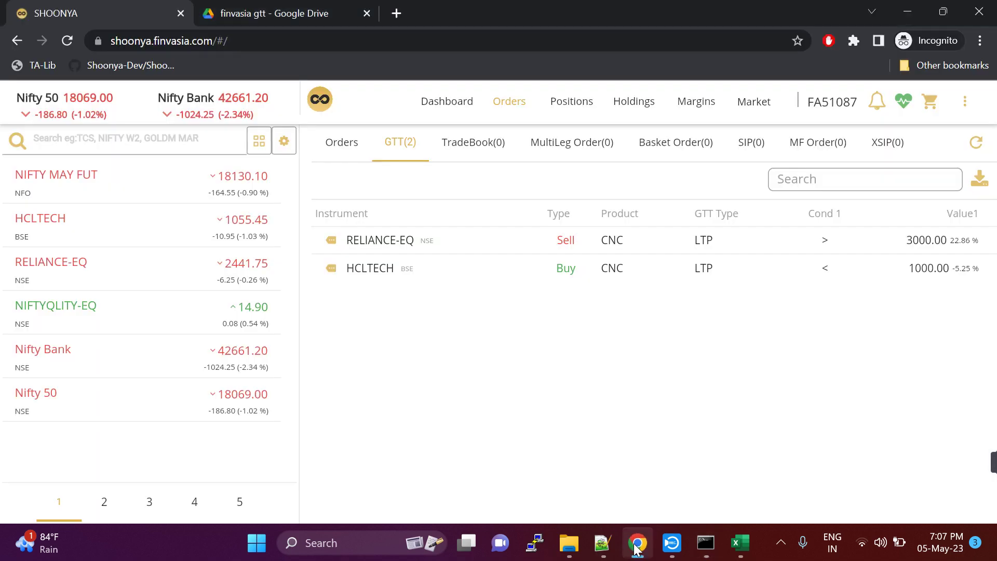
left_click(635, 543)
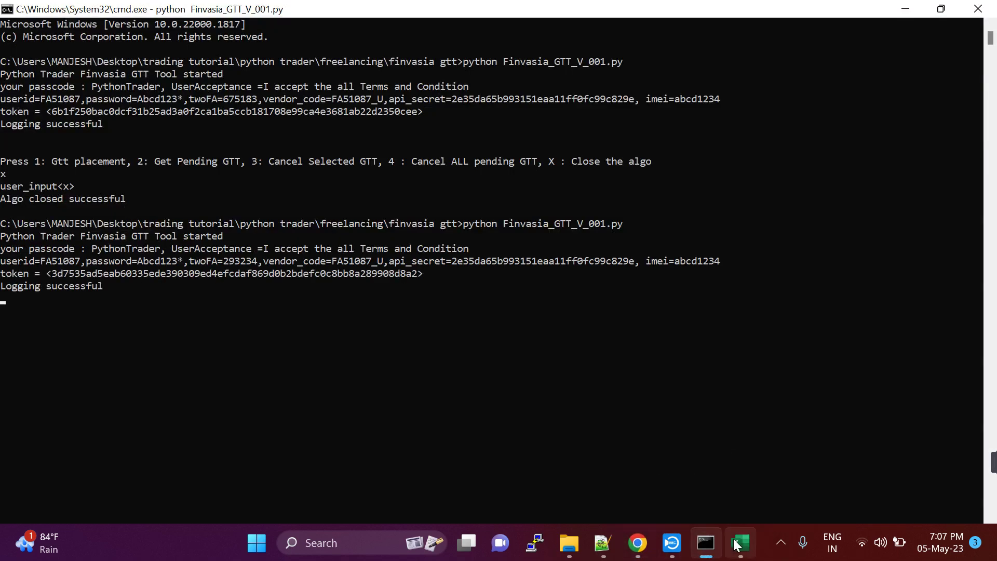
left_click(740, 543)
left_click(328, 496)
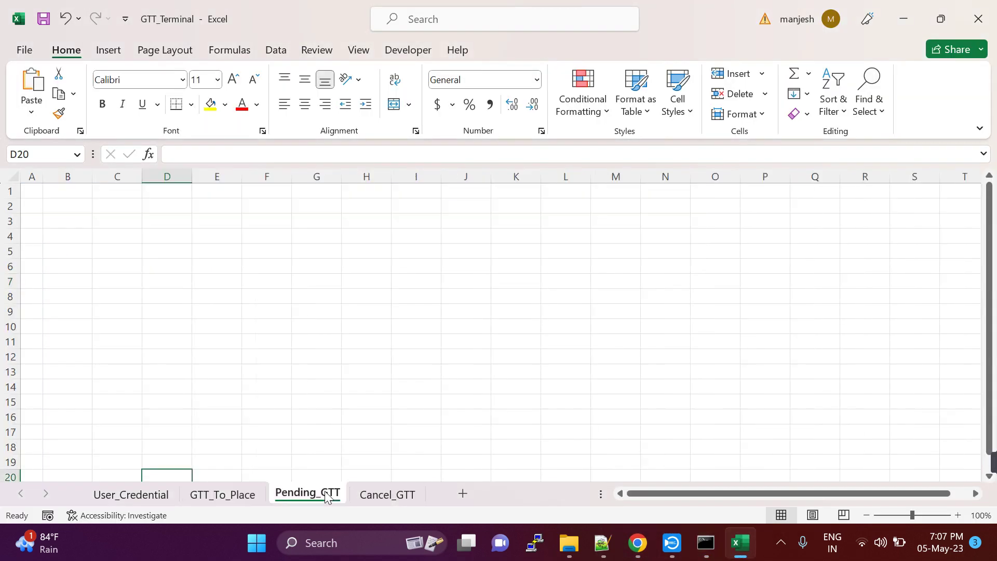
Restore the console and enter option 2, then view the fetched HCLTECH and RELIANCE-EQ rows.
left_click(705, 544)
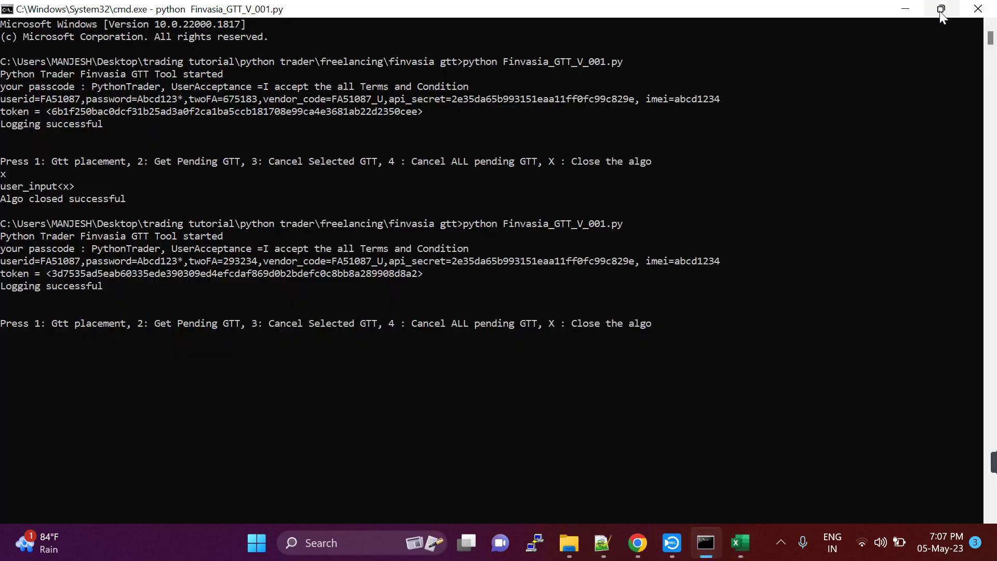
left_click(941, 11)
type("2")
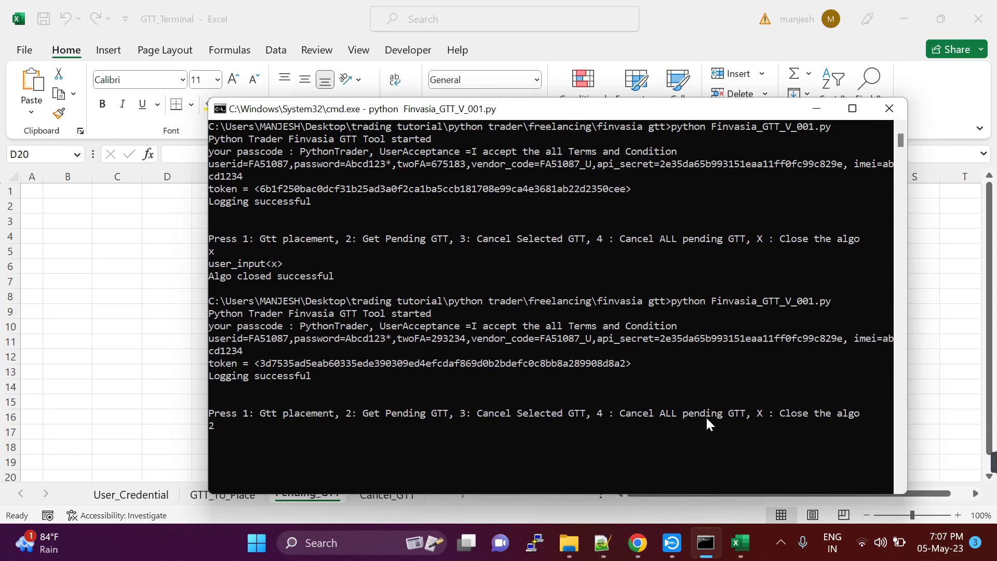
key("Return")
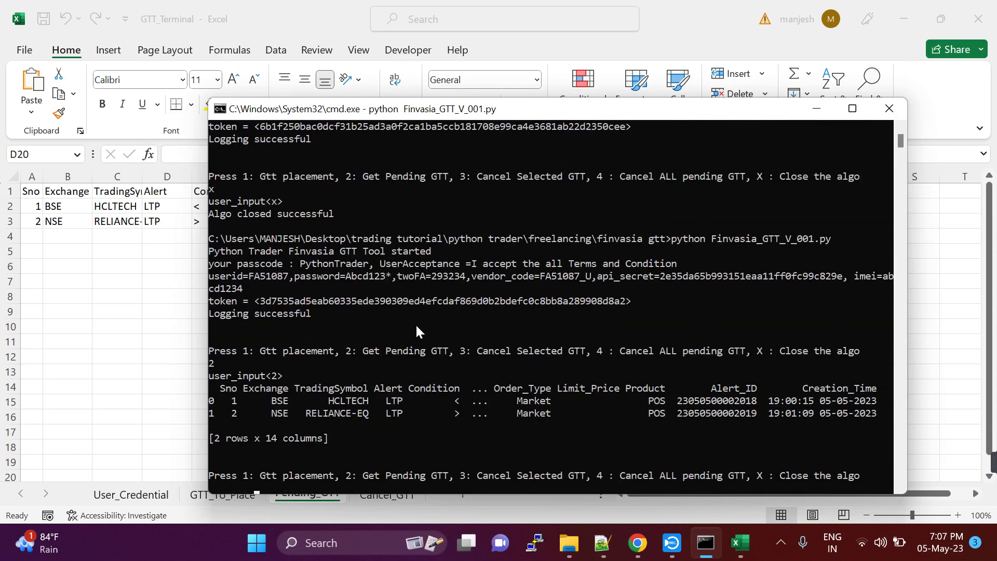
key("alt+Tab")
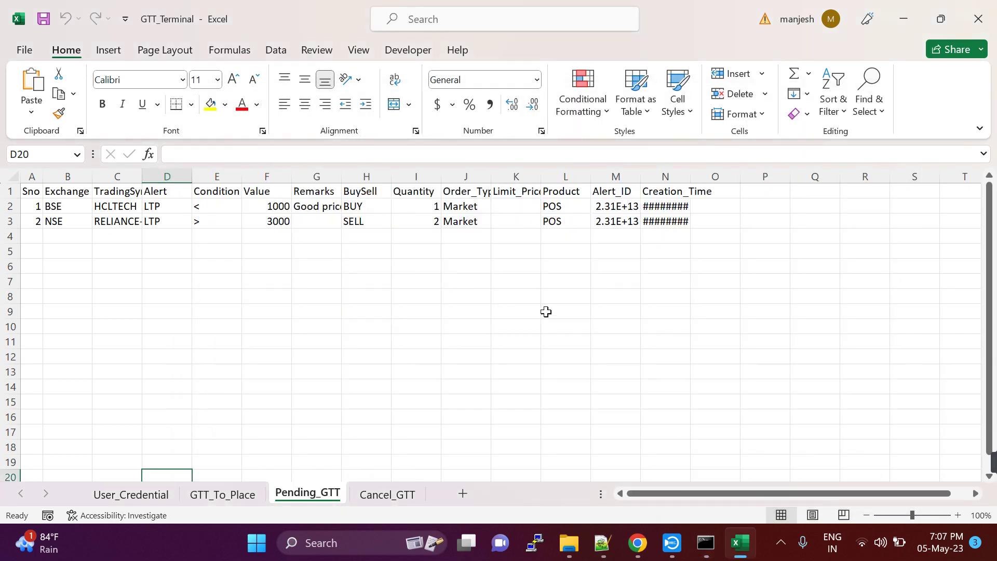
Cancel the RELIANCE-EQ GTT in Shoonya's GTT list and refocus the script console.
left_click(601, 404)
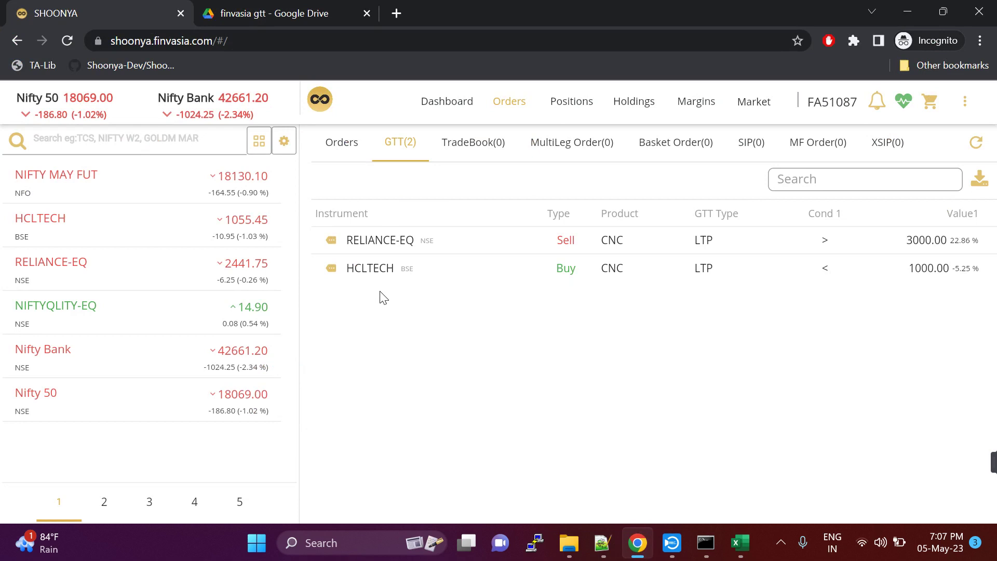
left_click(330, 241)
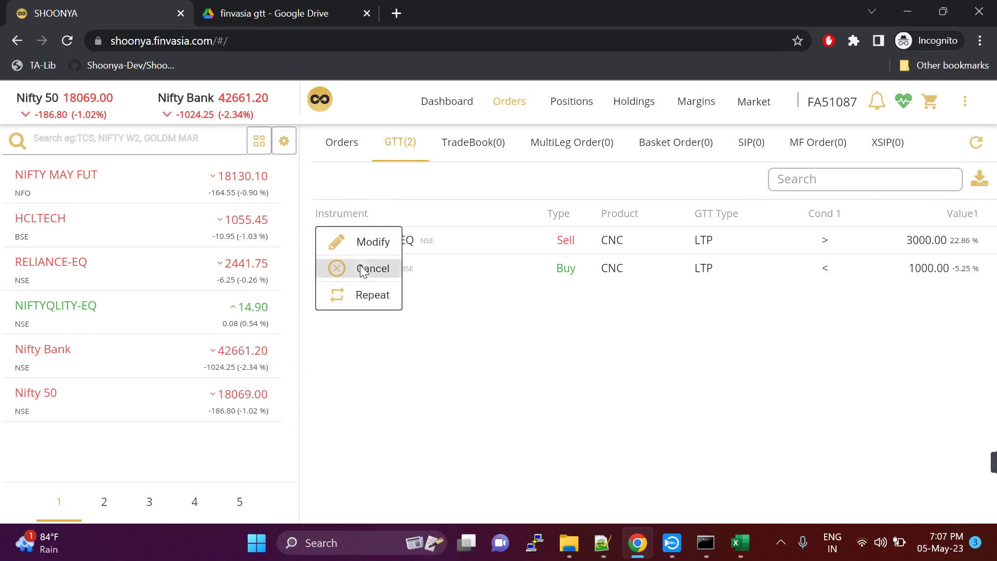
left_click(362, 269)
left_click(644, 398)
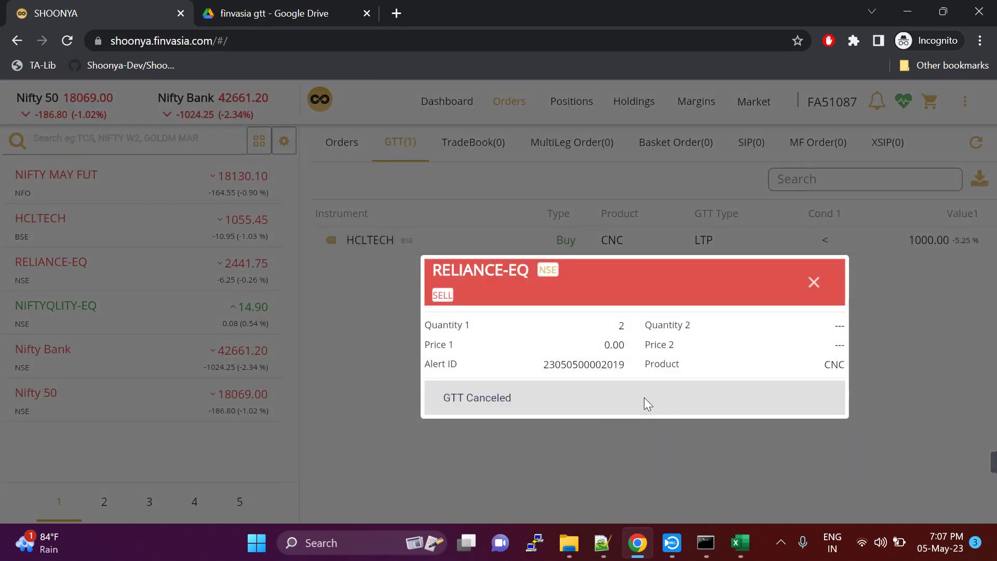
left_click(810, 284)
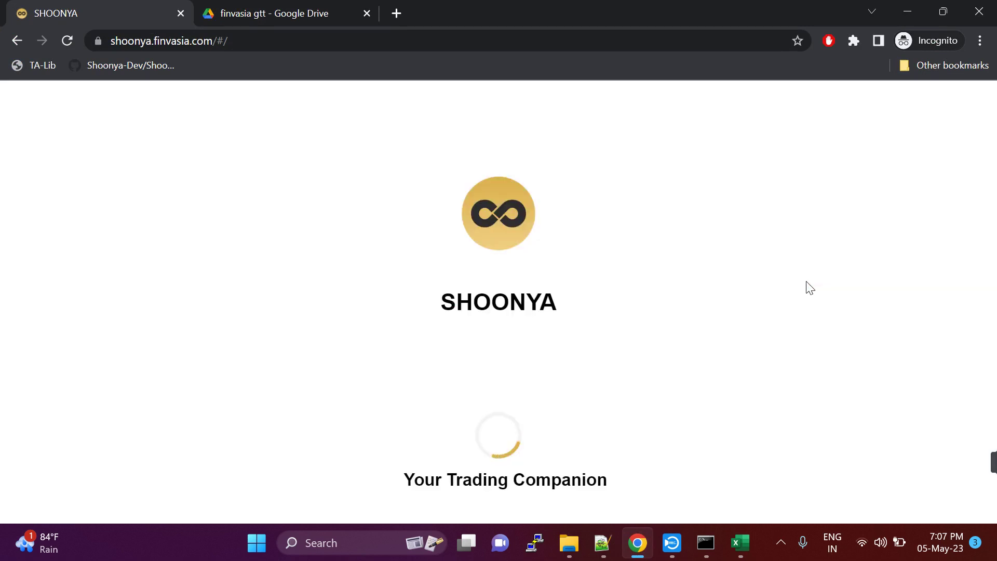
left_click(705, 543)
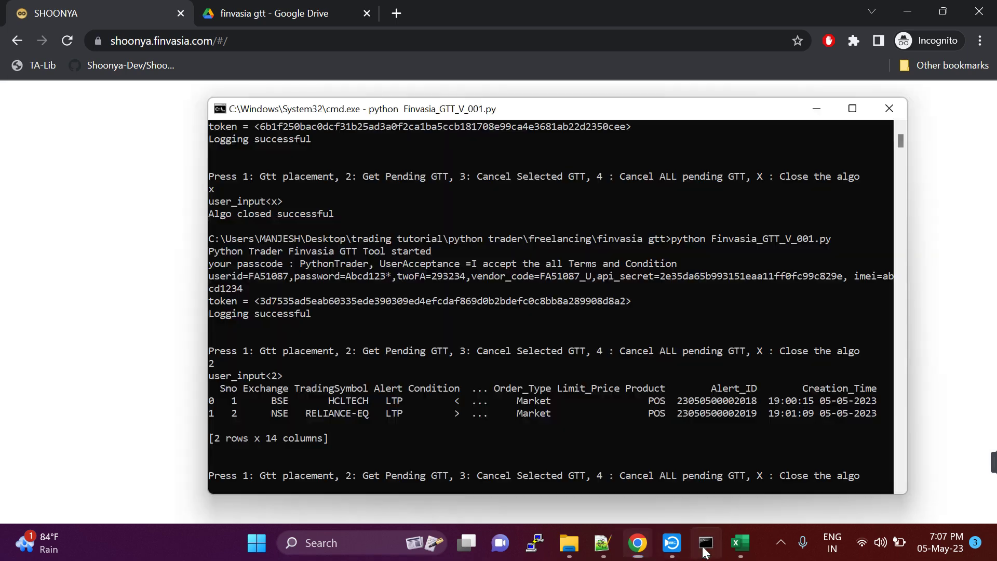
left_click(605, 388)
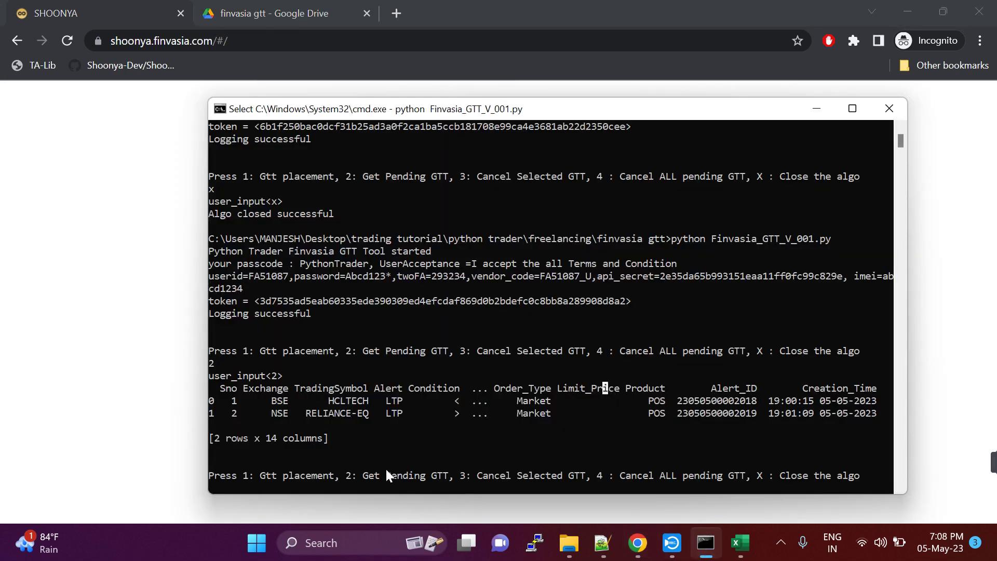
Rerun option 2 so only HCLTECH fills Pending_GTT, then bring Shoonya forward.
type("2")
key("Return")
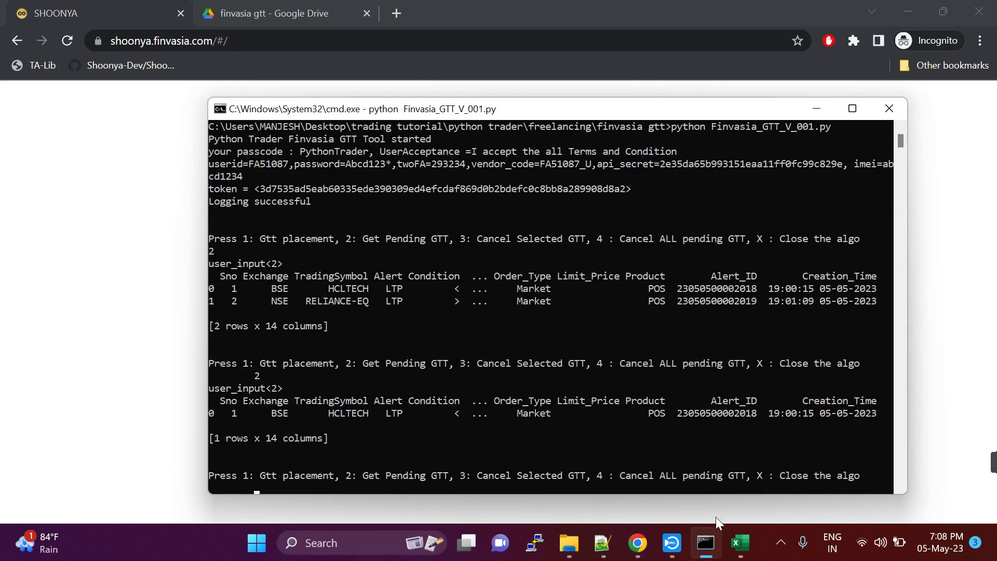
left_click(740, 543)
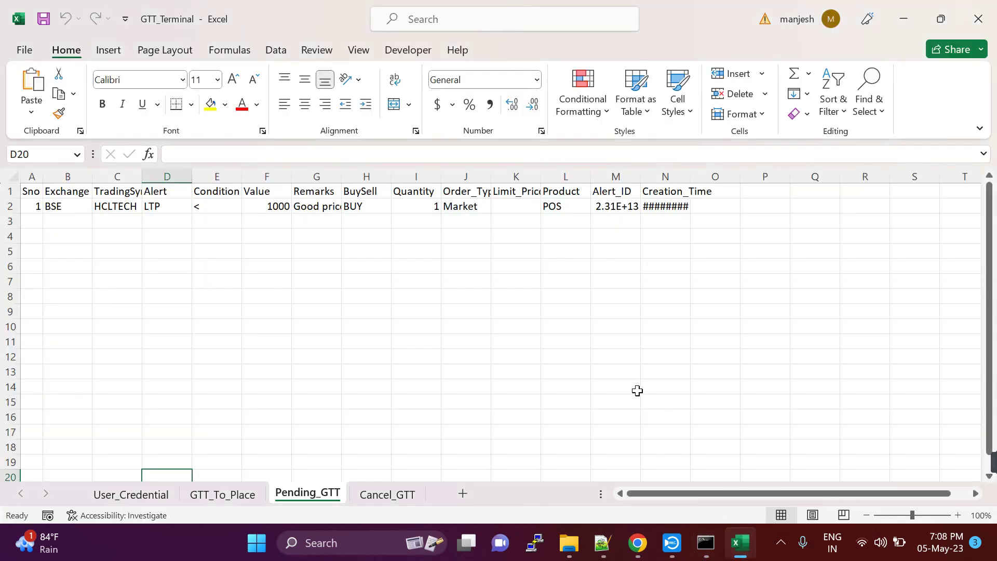
left_click(323, 369)
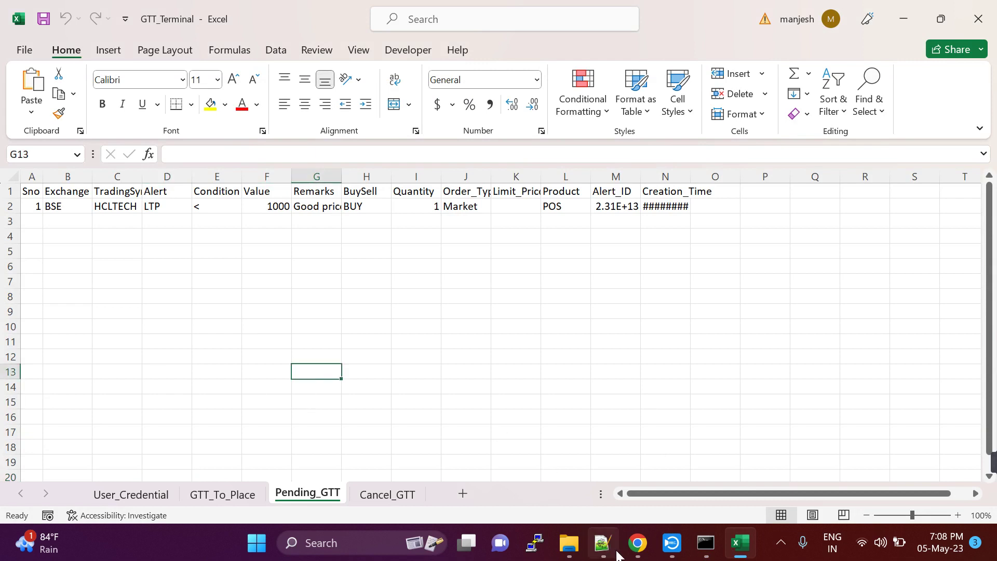
left_click(638, 543)
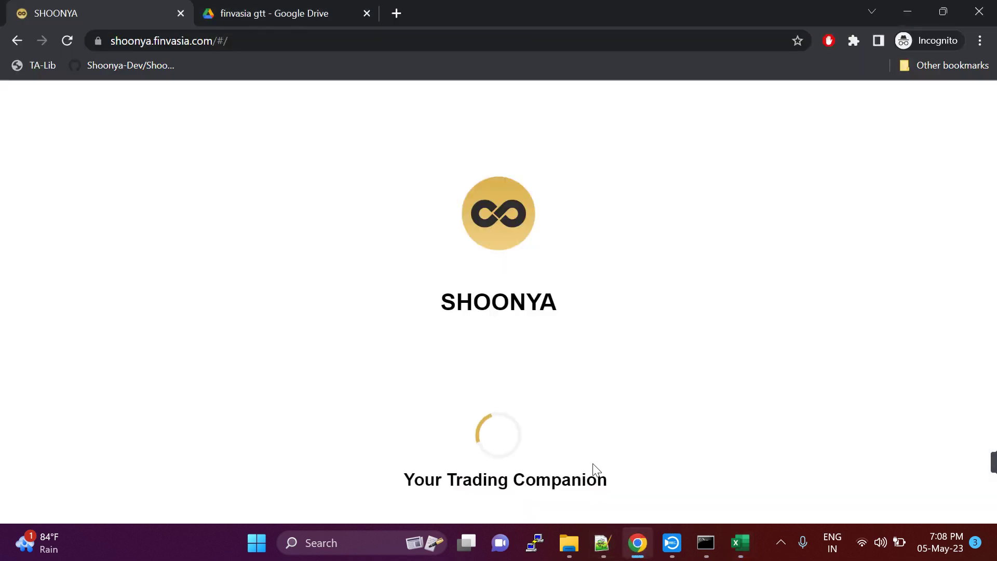
Reload Shoonya and open its GTT list to confirm only the HCLTECH buy order is pending.
left_click(219, 40)
key("Return")
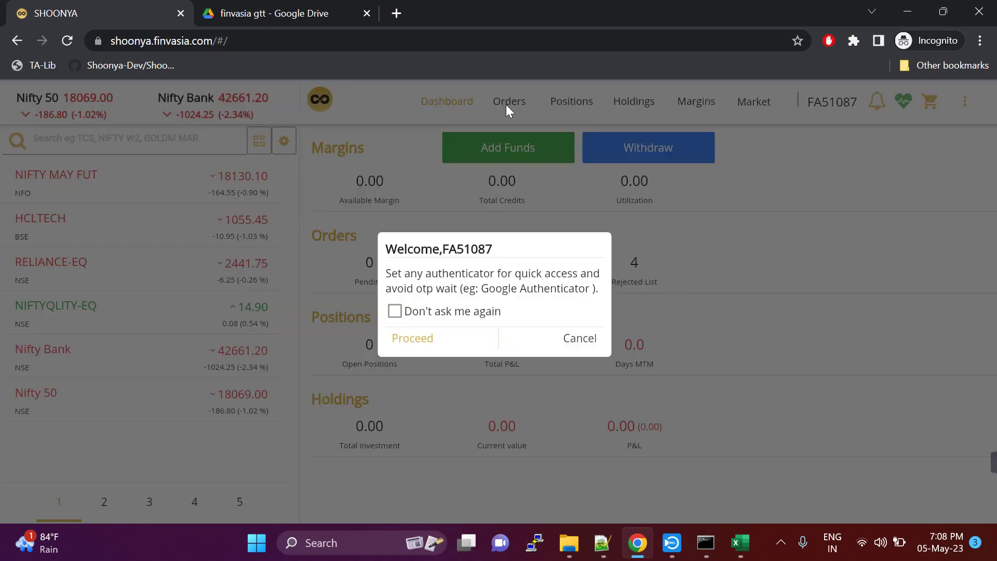
left_click(533, 186)
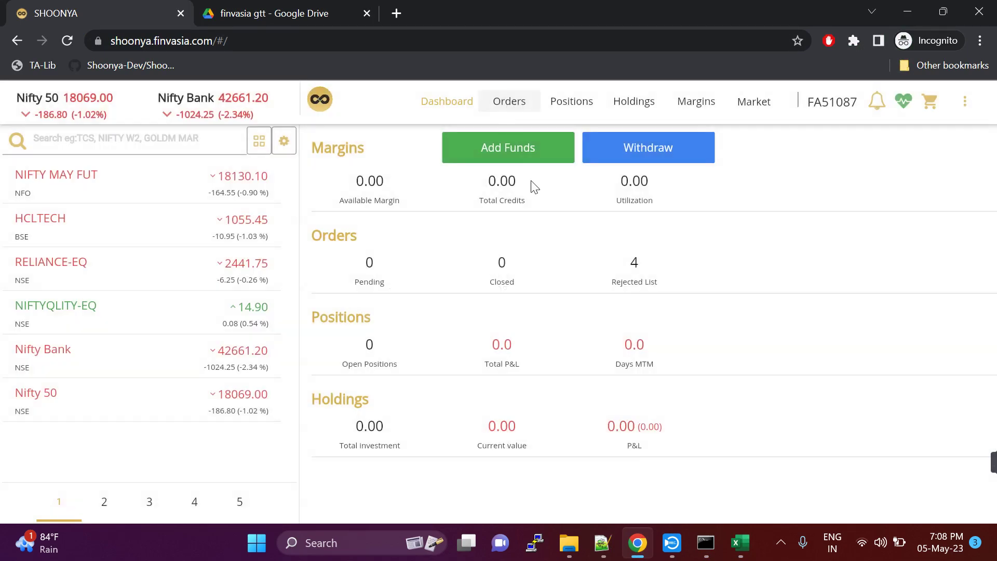
left_click(508, 100)
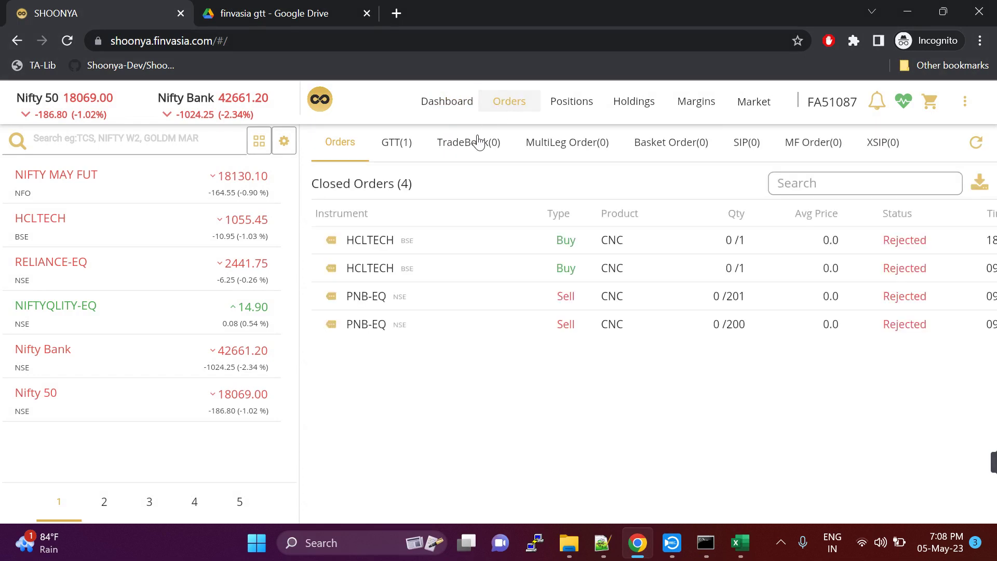
left_click(396, 142)
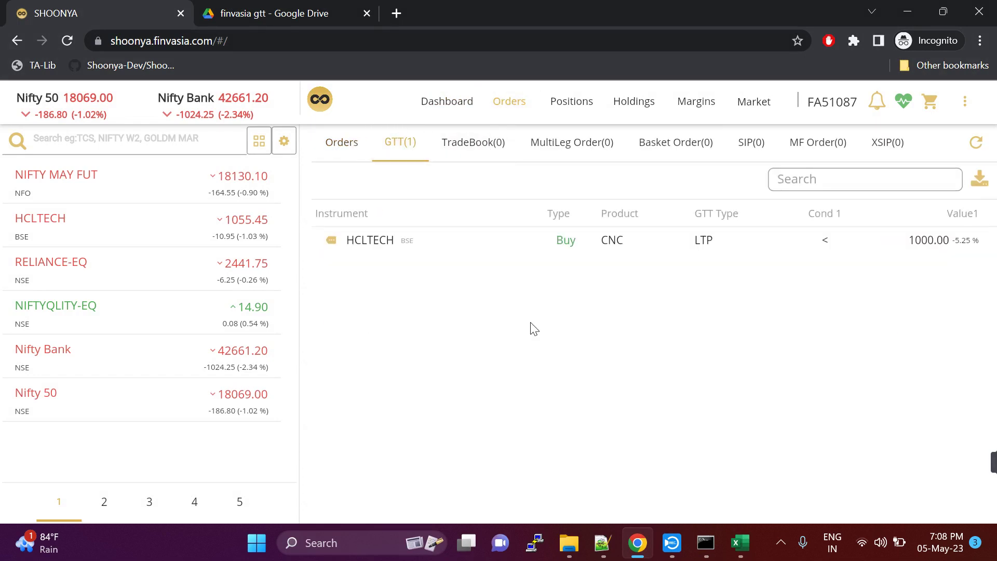
Switch between the GTT script console and the GTT_Terminal workbook, ending in Excel.
left_click(706, 543)
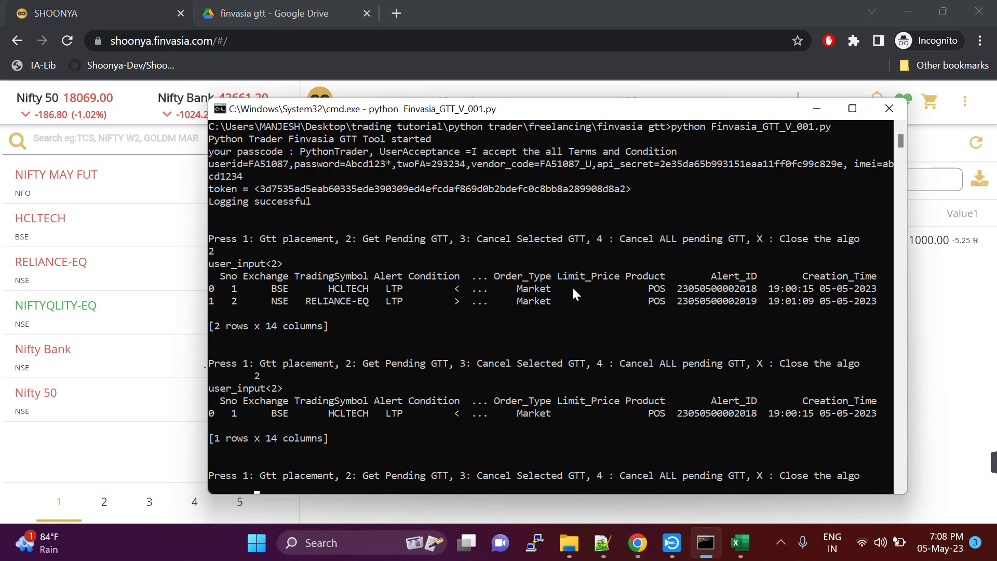
left_click(740, 542)
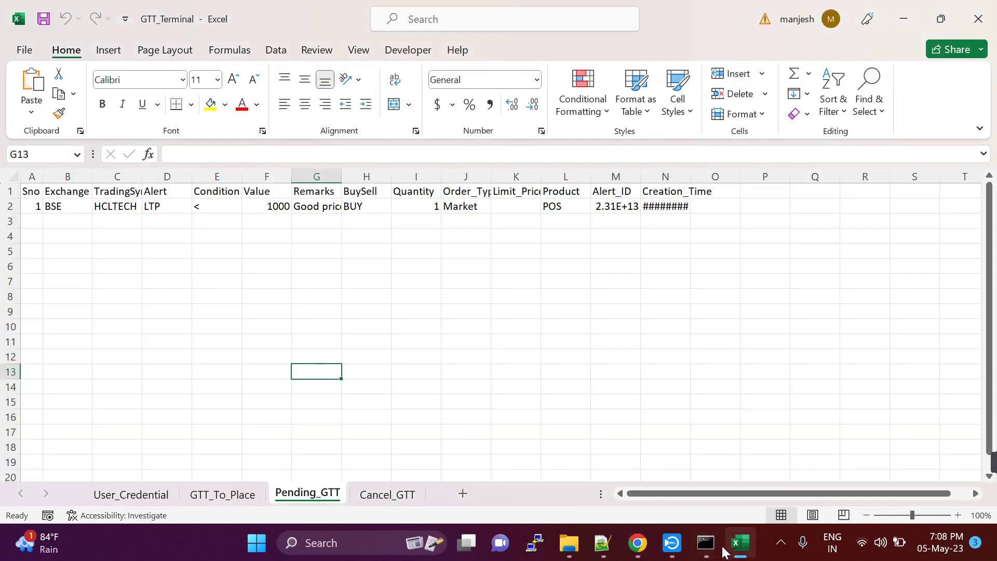
left_click(706, 542)
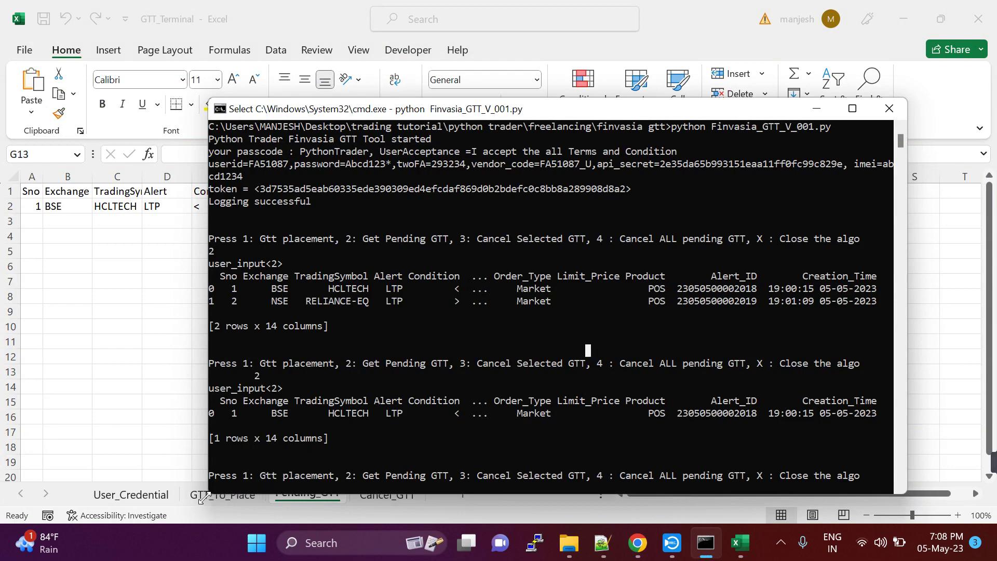
key("alt+Tab")
Review GTT_To_Place's exchanges (NSE in B2) and alert types LTP, Perc_Change and TOI, then return to the console.
left_click(223, 493)
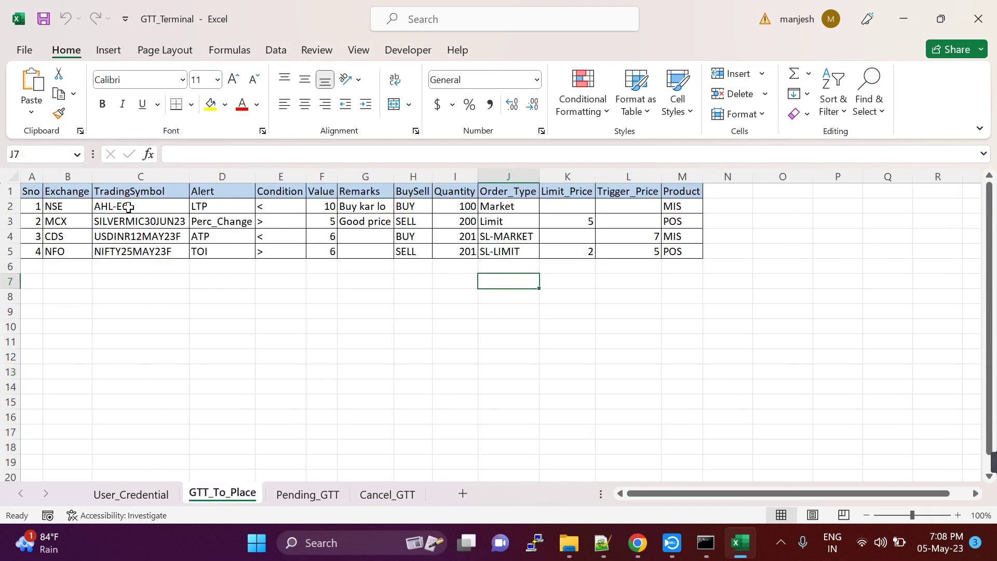
left_click(61, 204)
key("Down")
key("Down")
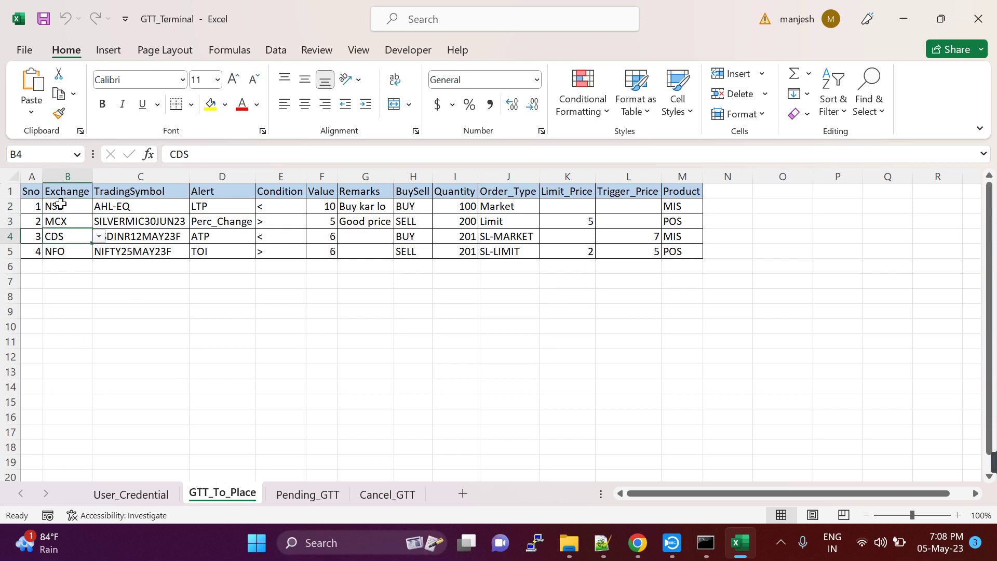
key("Down")
key("Down")
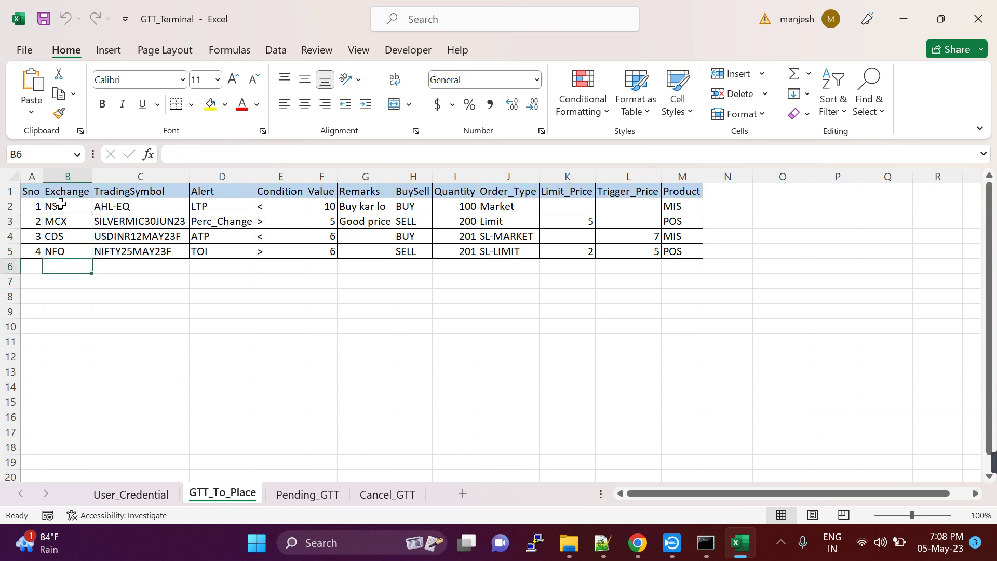
left_click(236, 203)
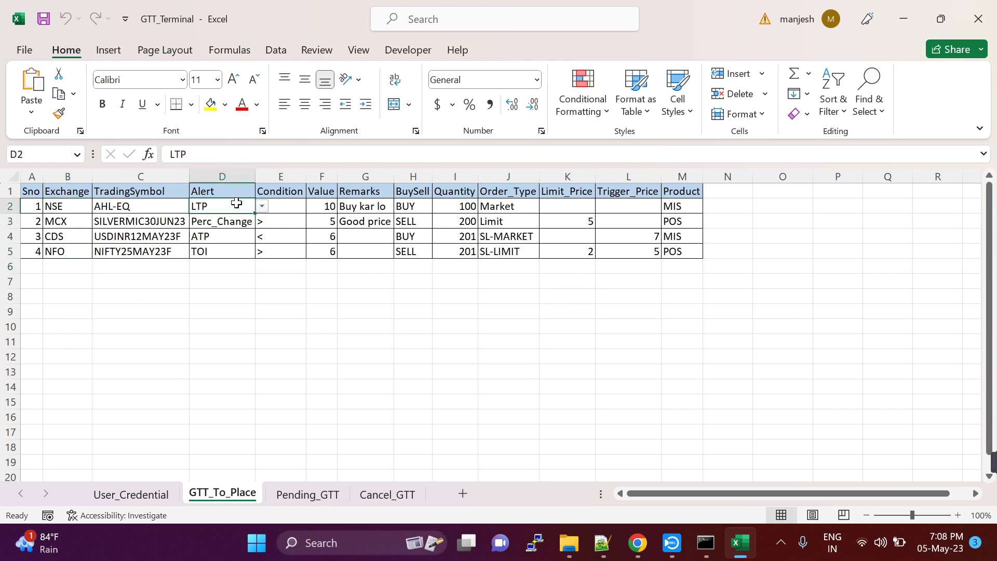
left_click(231, 219)
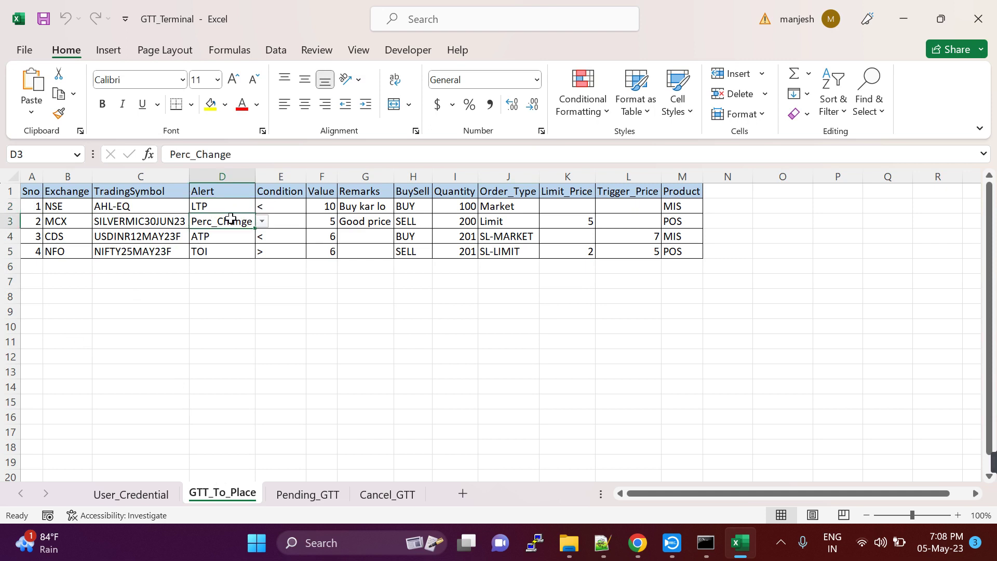
left_click(224, 250)
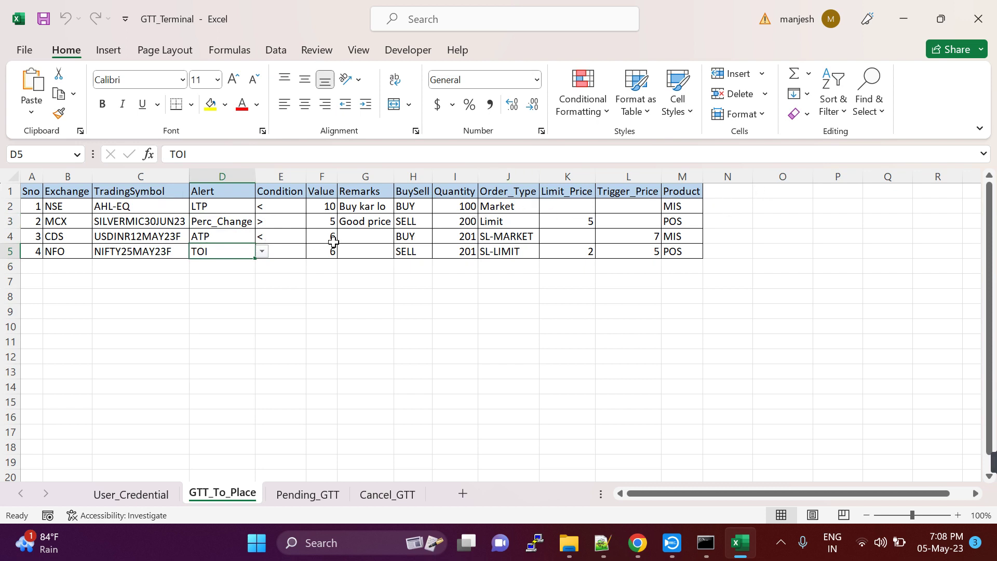
left_click(705, 543)
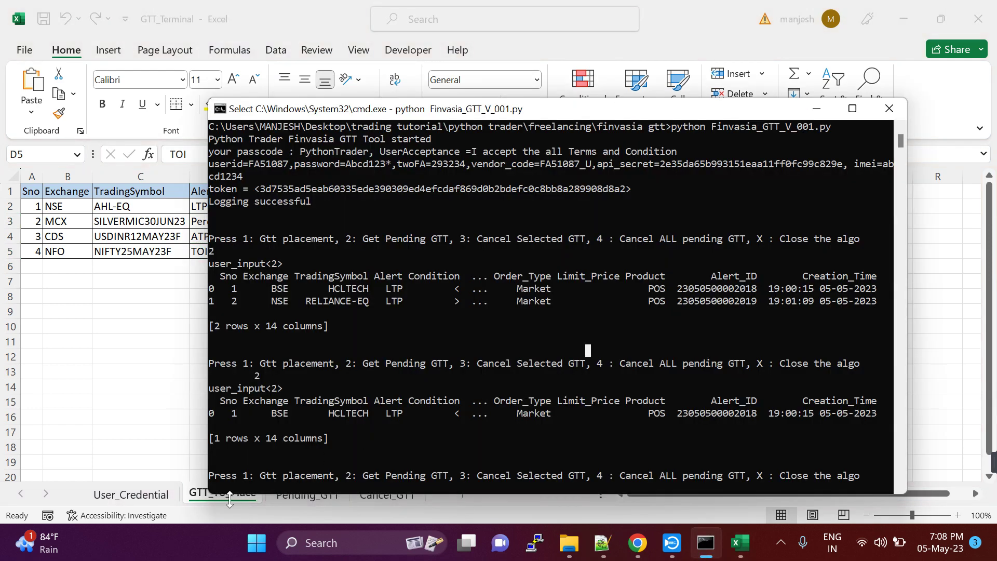
Run script option 1 to place the four GTTs from the workbook.
key("Escape")
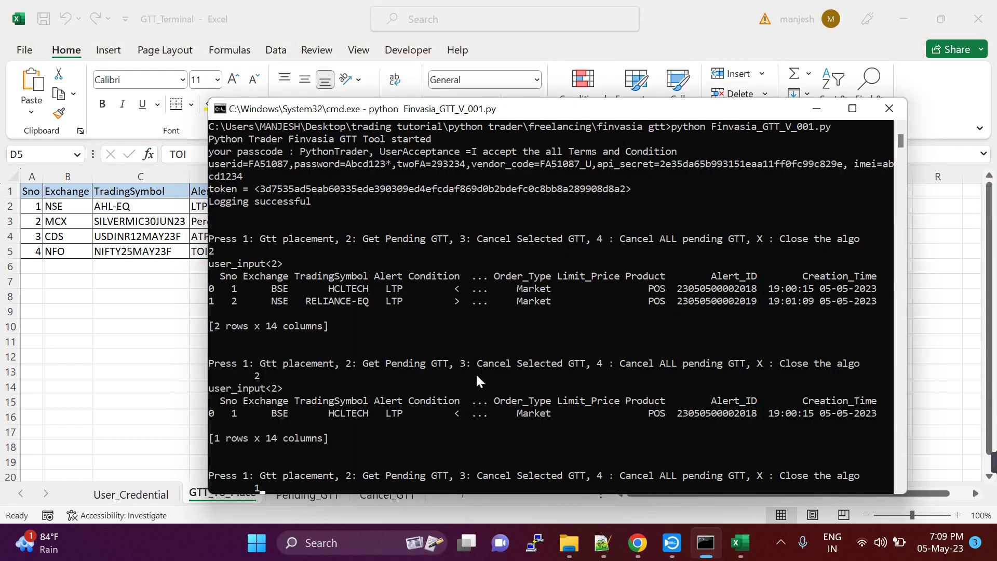
type("1")
key("Return")
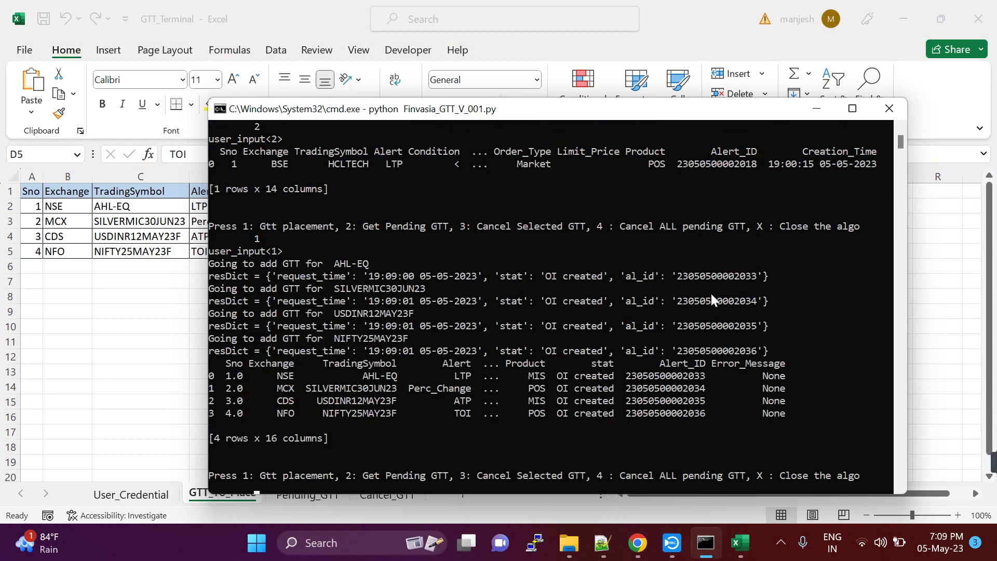
Refresh Shoonya's GTT list via the trade book to confirm five pending GTTs including HCLTECH.
left_click(638, 543)
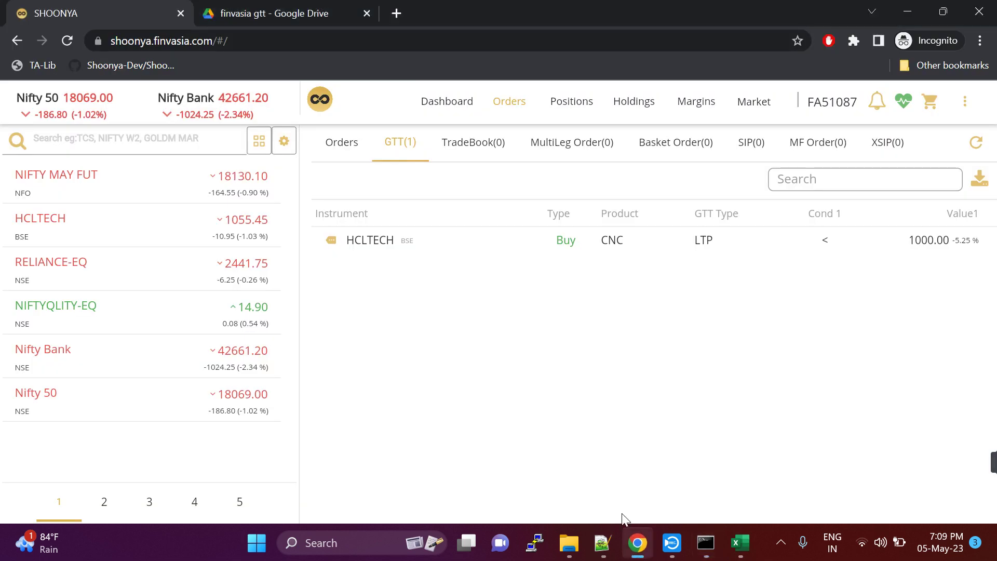
left_click(462, 142)
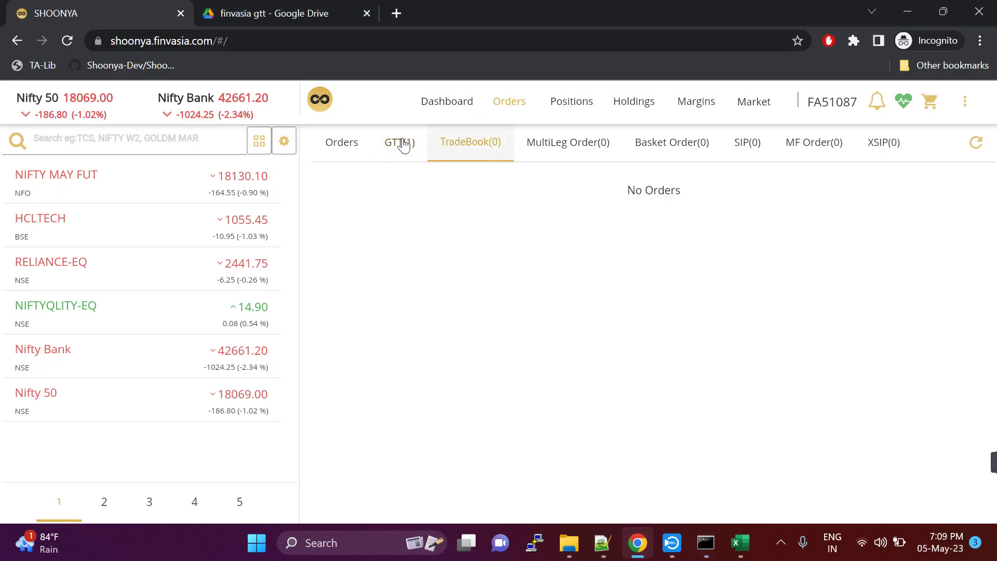
left_click(403, 143)
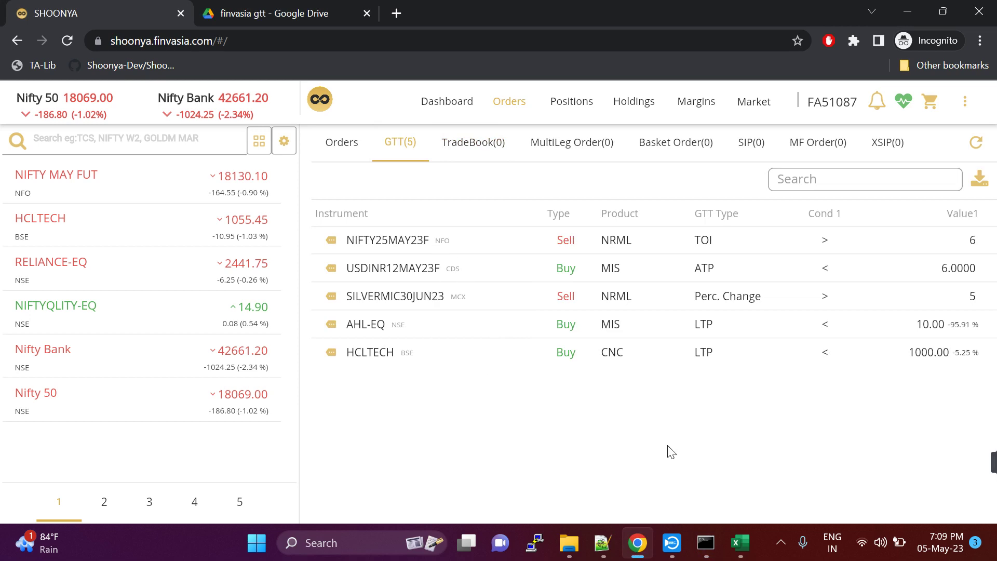
left_click(738, 544)
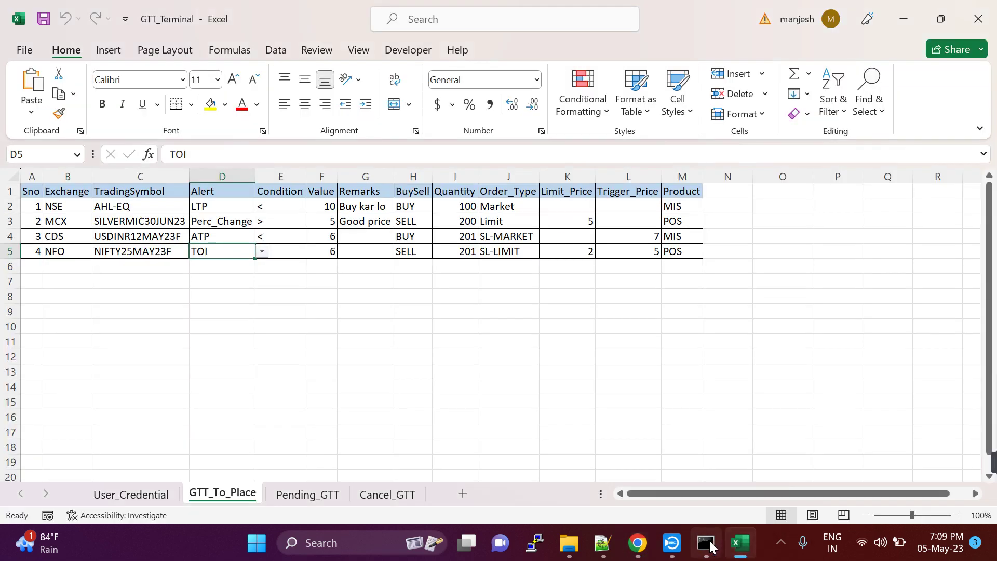
Check that the Pending_GTT sheet lists the four new orders as OI created.
left_click(706, 543)
left_click(153, 439)
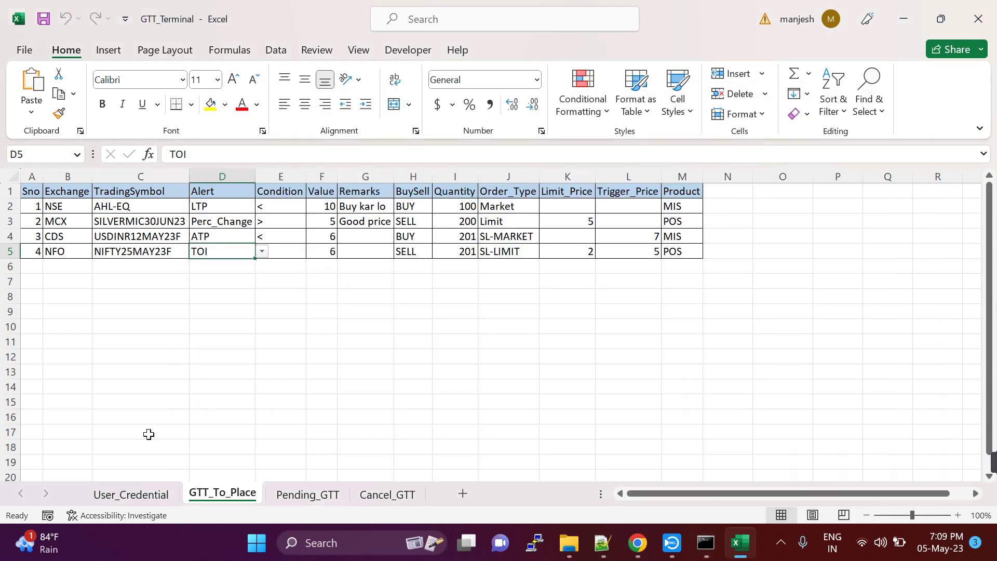
left_click(309, 494)
left_click(222, 343)
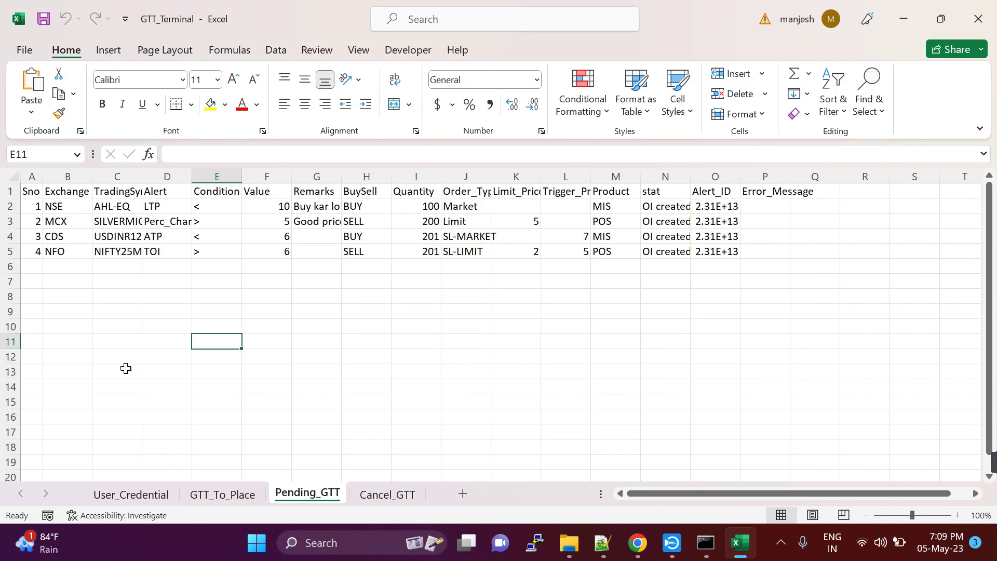
left_click(223, 493)
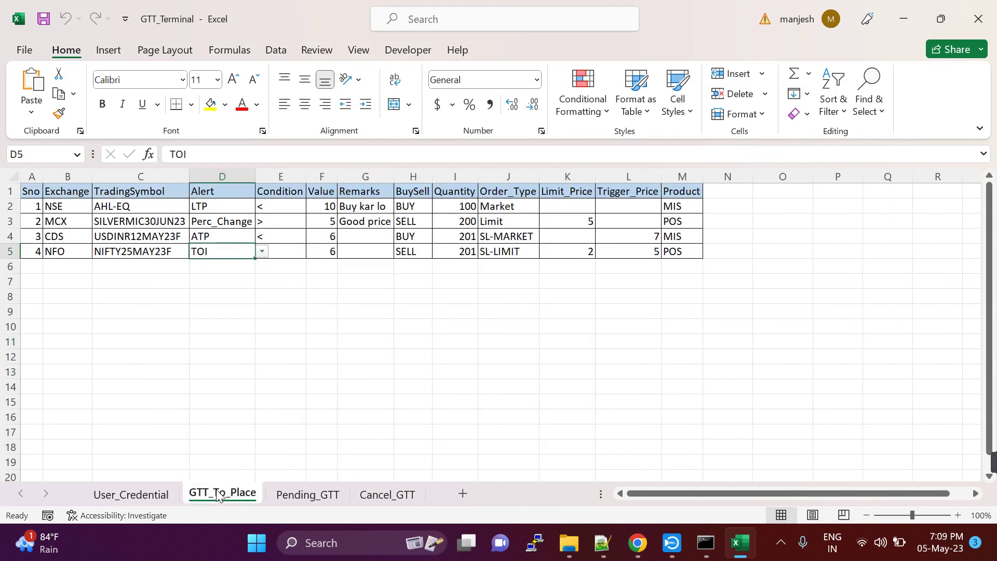
left_click(301, 496)
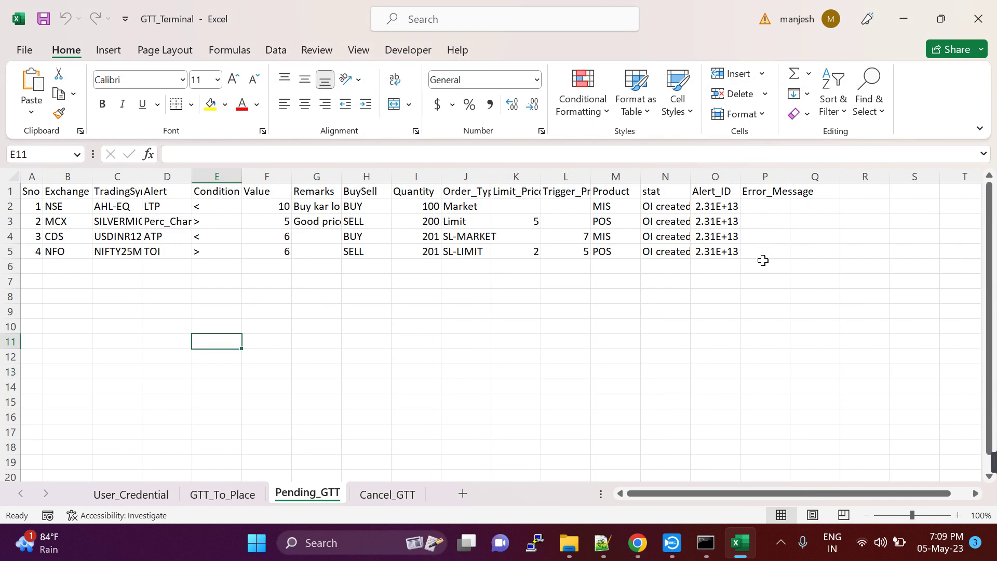
Autofit column N for the OI created text, then edit the NIFTY25MAY23F symbol in GTT_To_Place C5.
double_click(690, 177)
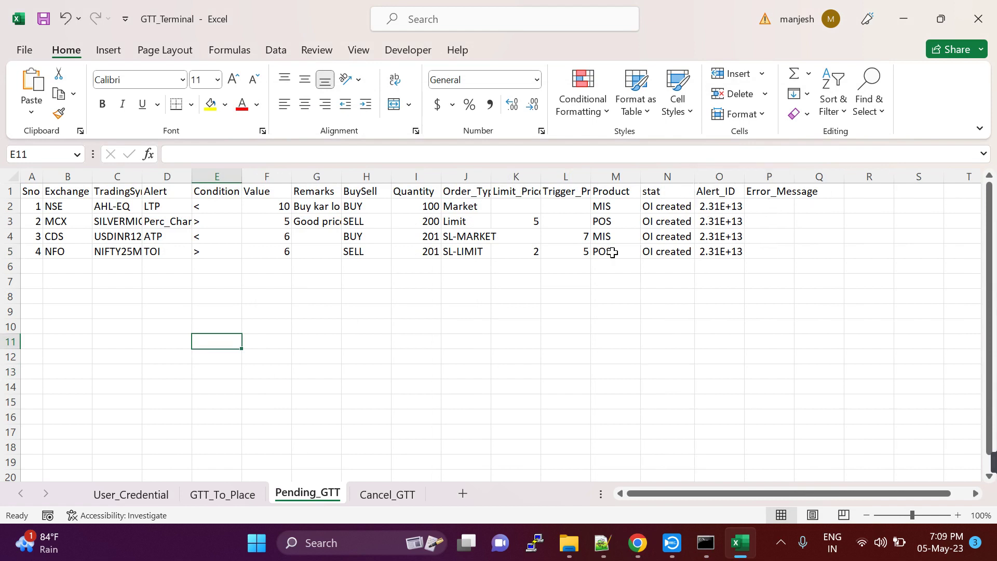
left_click(226, 495)
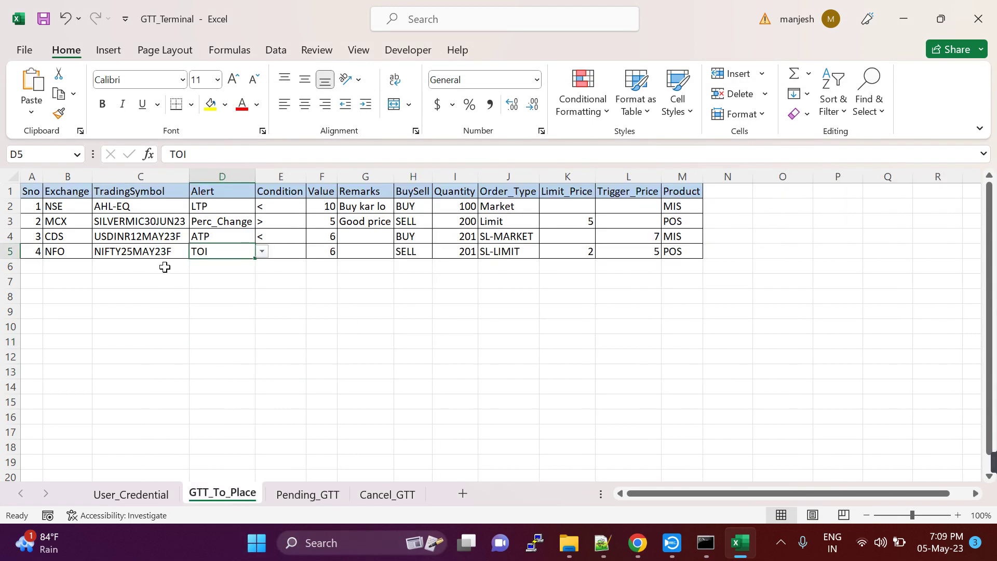
double_click(161, 251)
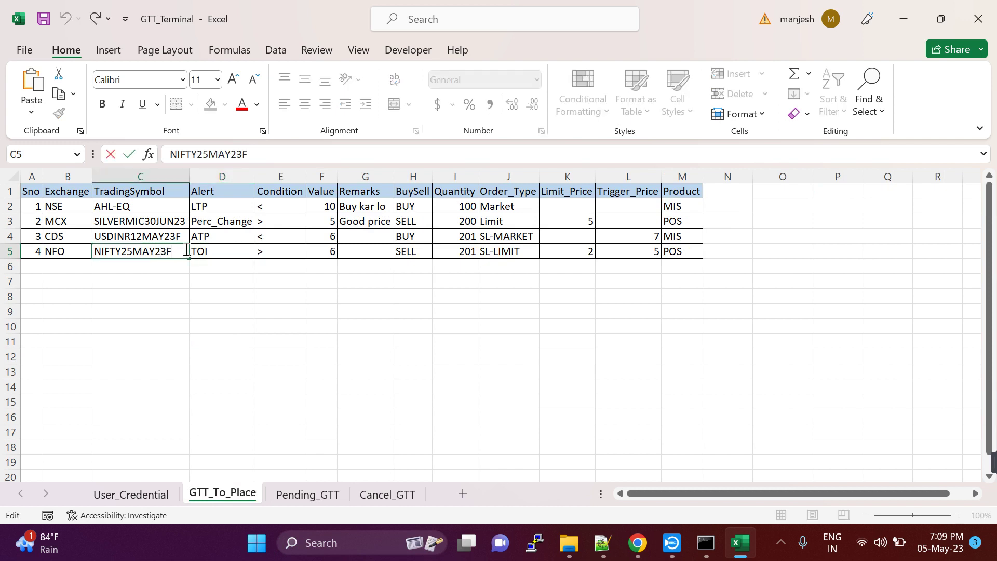
Commit NIFTY25MAY33F in C5 and run script option 1 to place the GTTs.
key("Return")
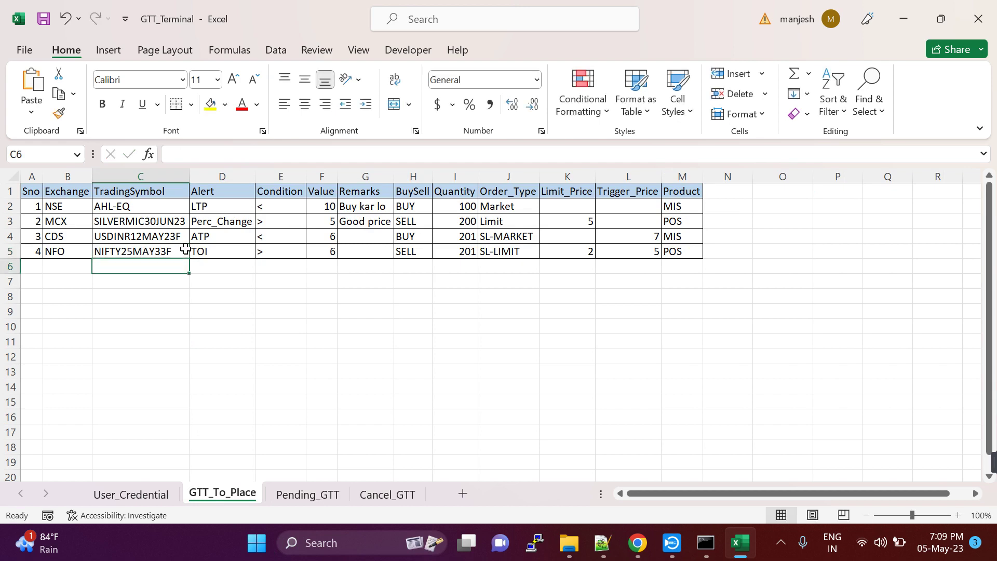
key("alt+Tab")
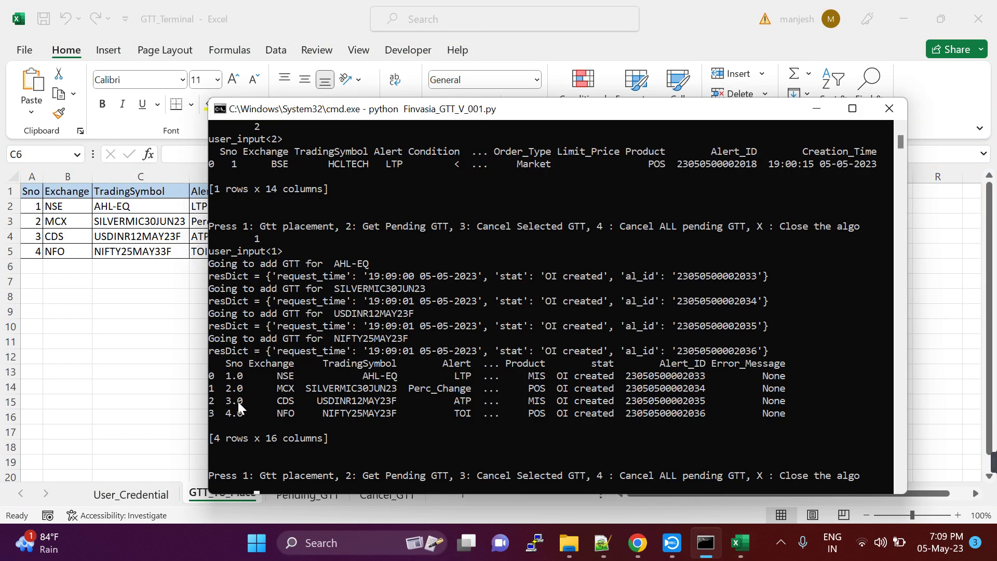
left_click(393, 302)
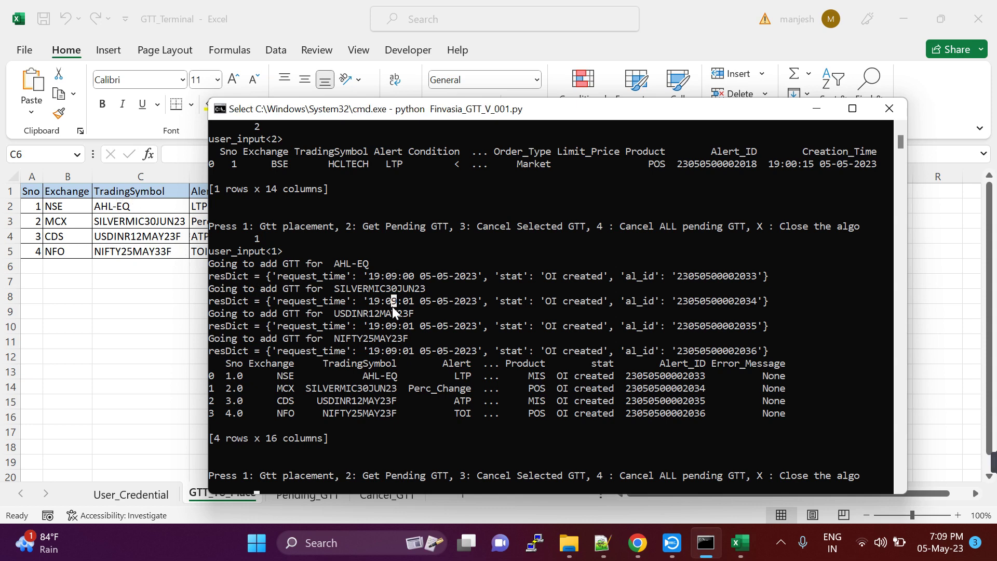
type("1")
key("Return")
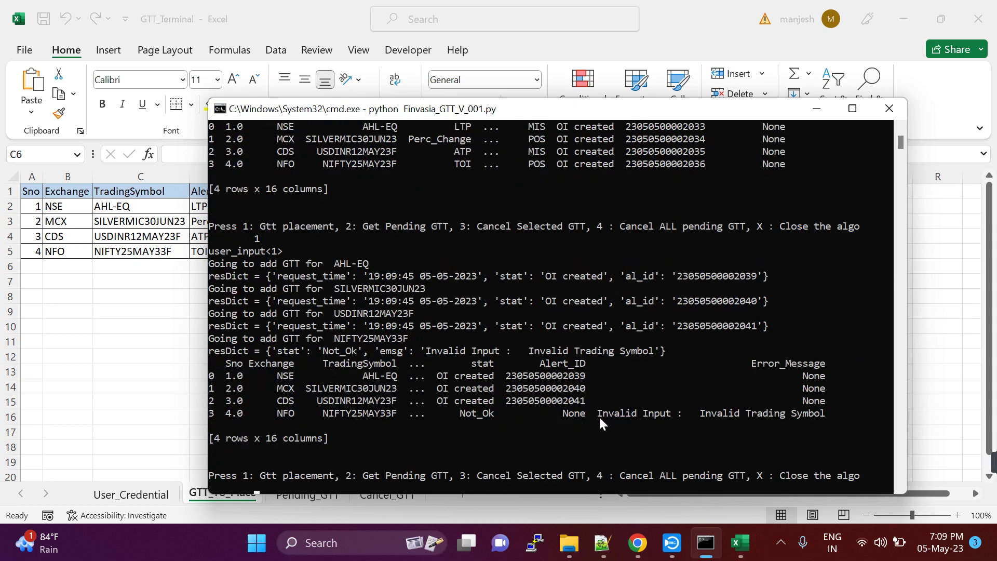
Check Pending_GTT: three GTTs created, NIFTY25MAY33F rejected as Invalid Trading Symbol.
key("alt+Tab")
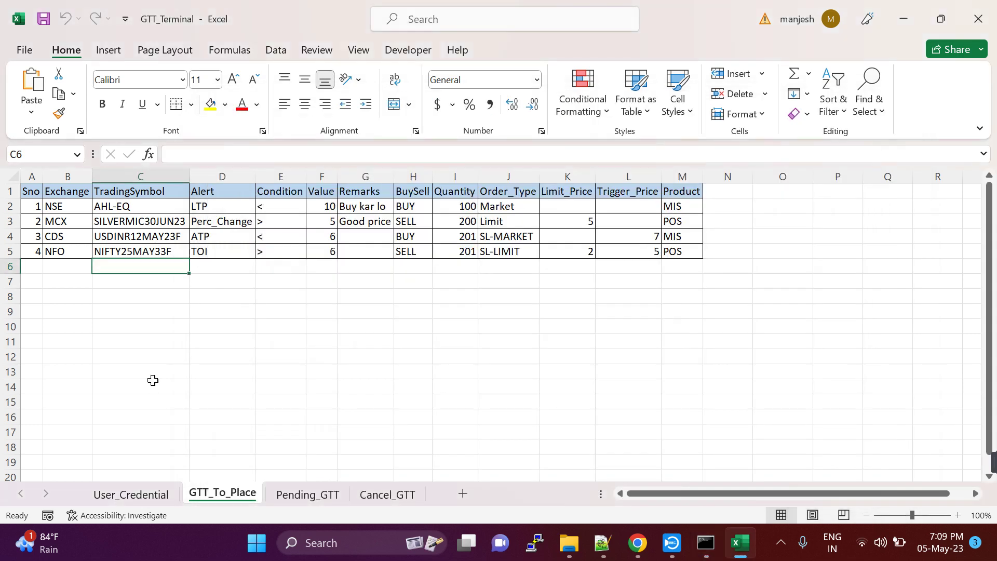
left_click(300, 494)
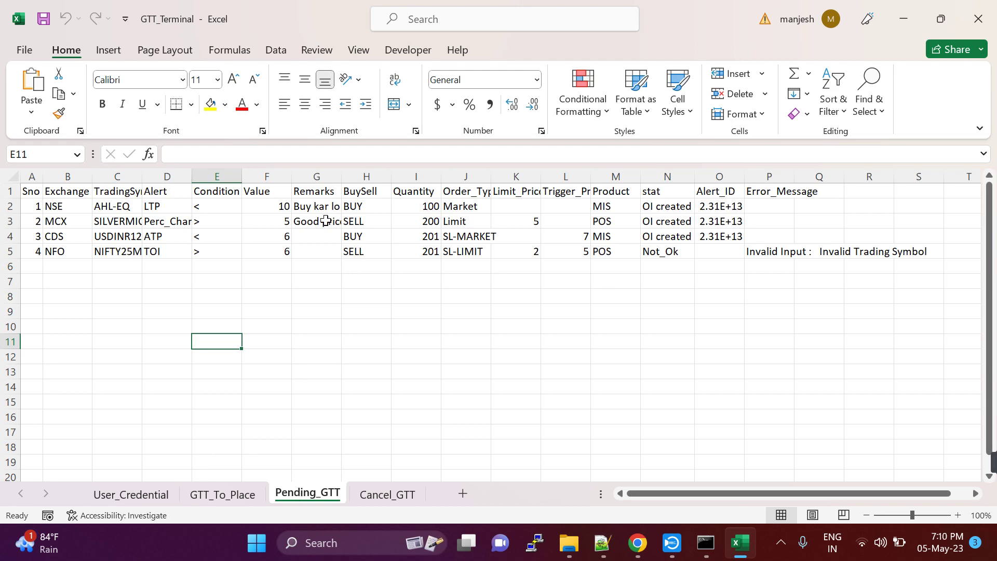
key("alt+Tab")
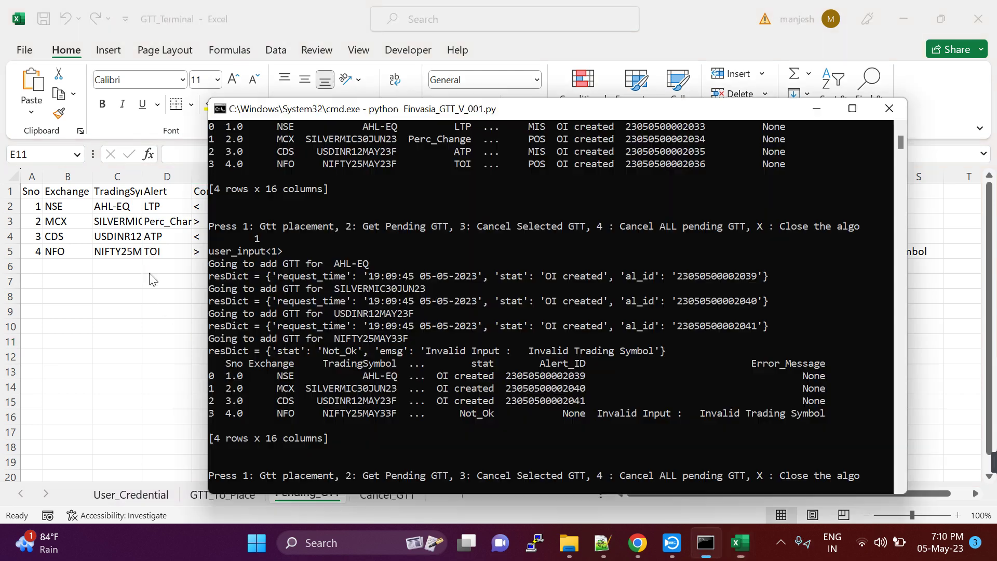
Run script option 2 to fetch the pending GTTs into the workbook.
left_click(519, 328)
key("Escape")
type("2")
key("Return")
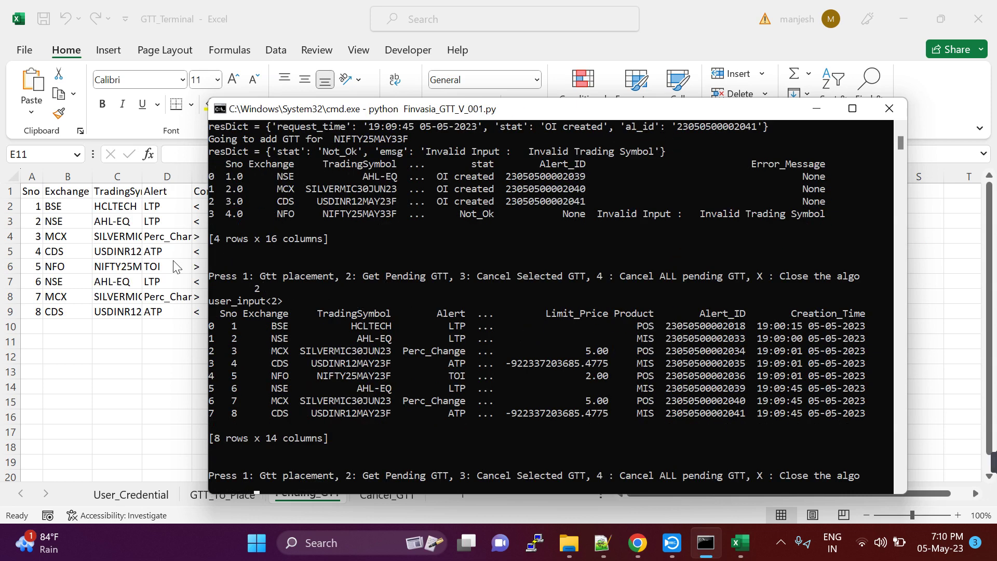
Autofit all Pending_GTT columns for the eight GTTs and select column M's Alert_IDs from row 4.
key("alt+Tab")
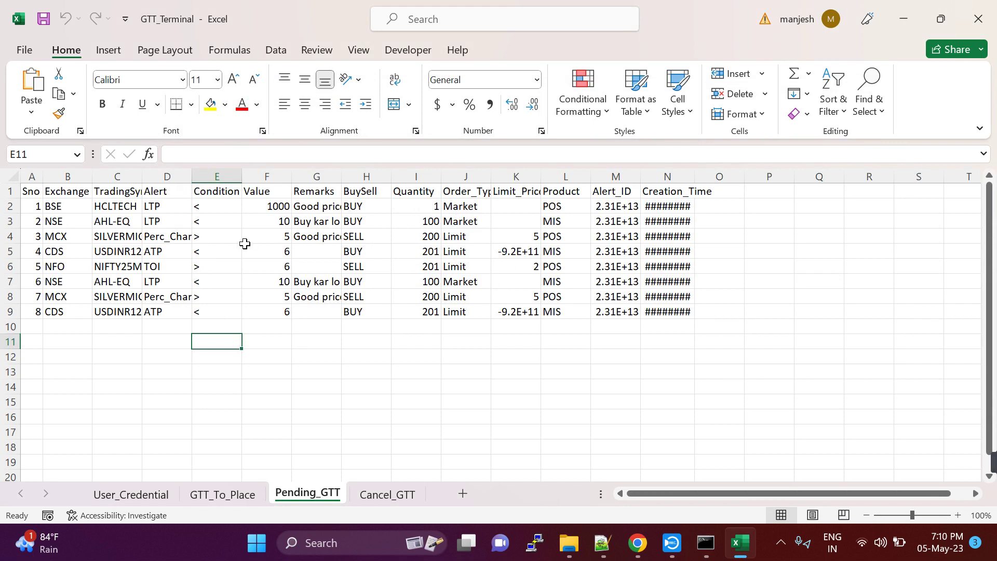
left_click(10, 176)
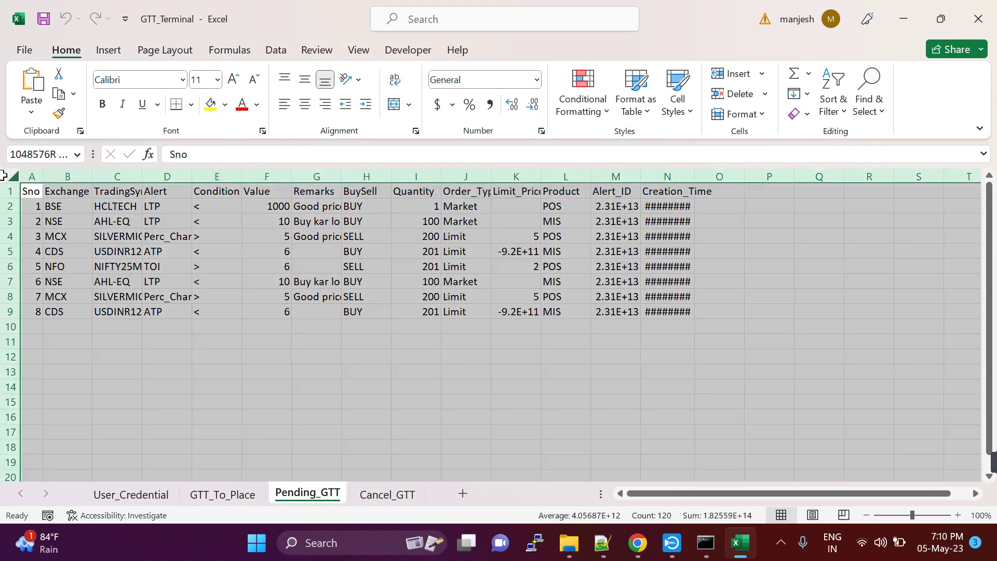
double_click(41, 178)
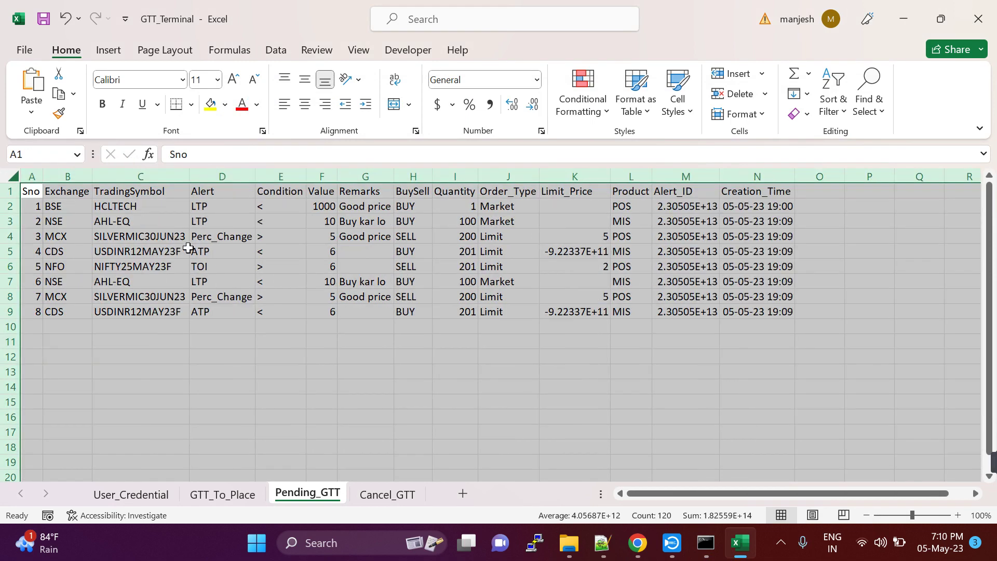
left_click(137, 257)
left_click(138, 266)
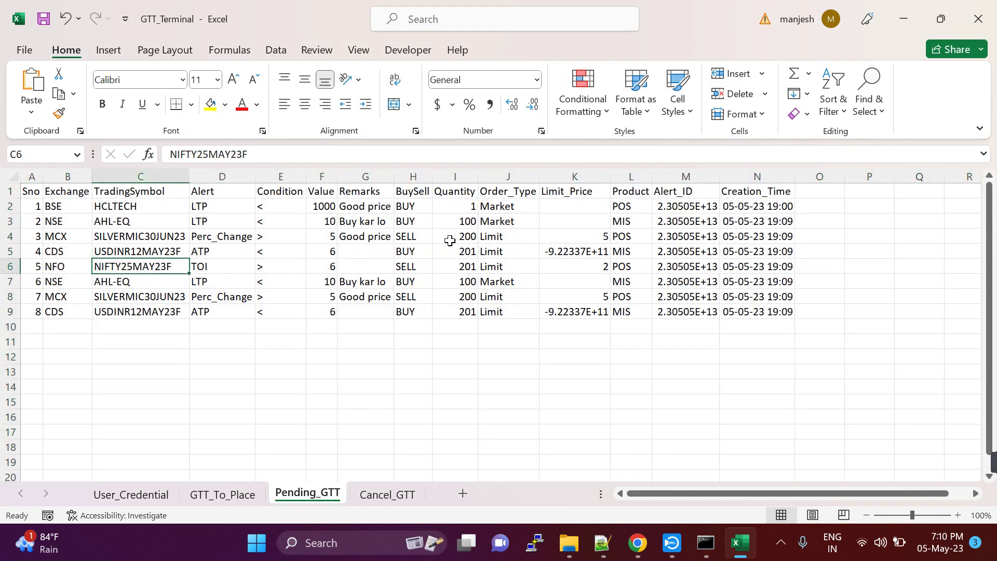
left_click_drag(681, 236, 699, 264)
Paste the M4:M6 Alert_IDs into Cancel_GTT B2 and number the rows 1 to 3 in column A.
key("ctrl+c")
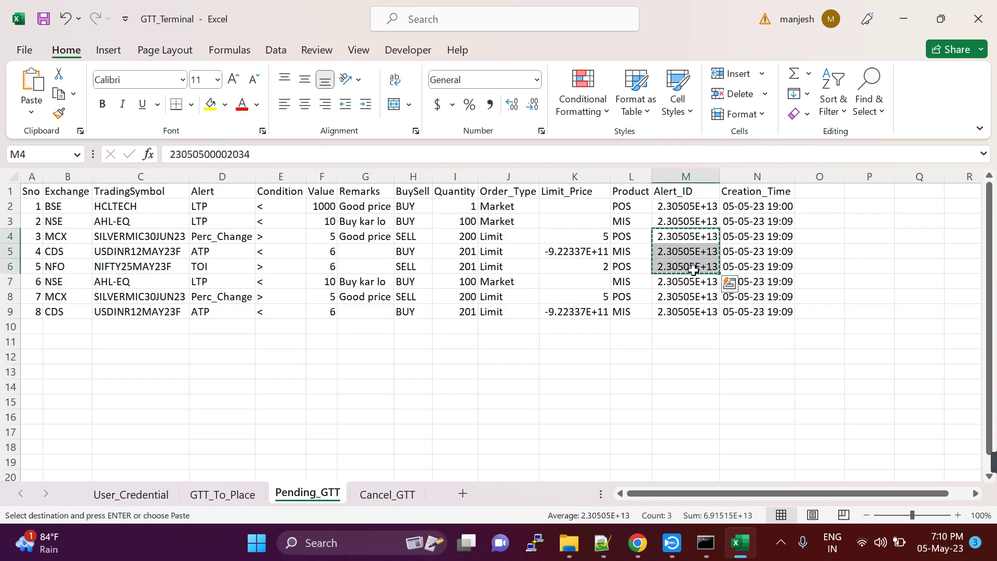
left_click(372, 498)
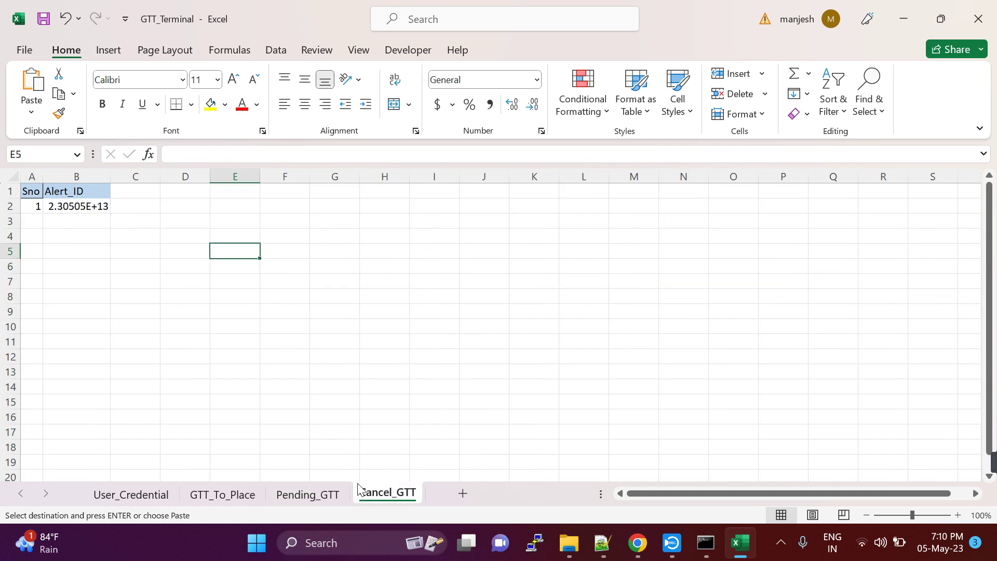
left_click(75, 209)
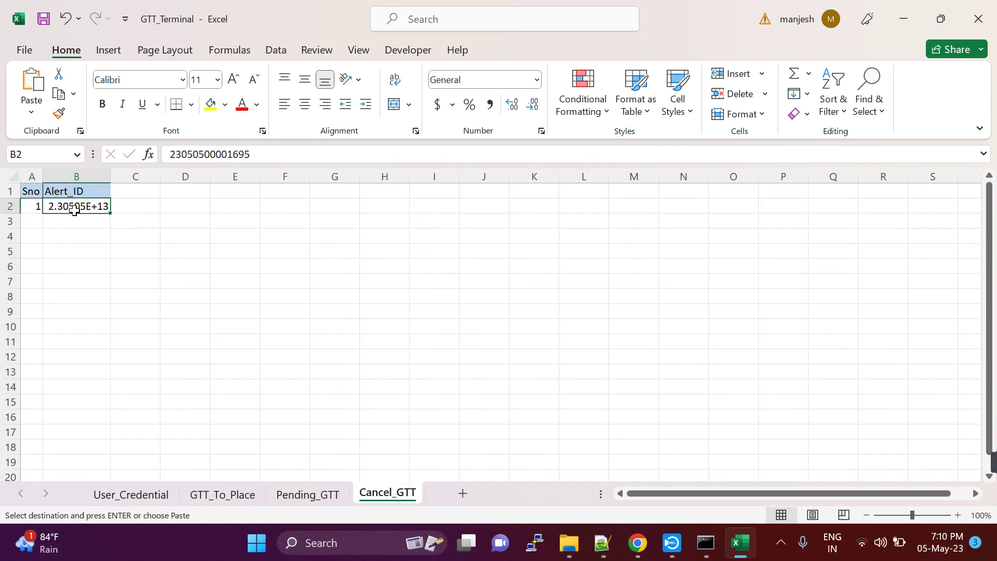
key("ctrl+v")
key("Left")
key("Return")
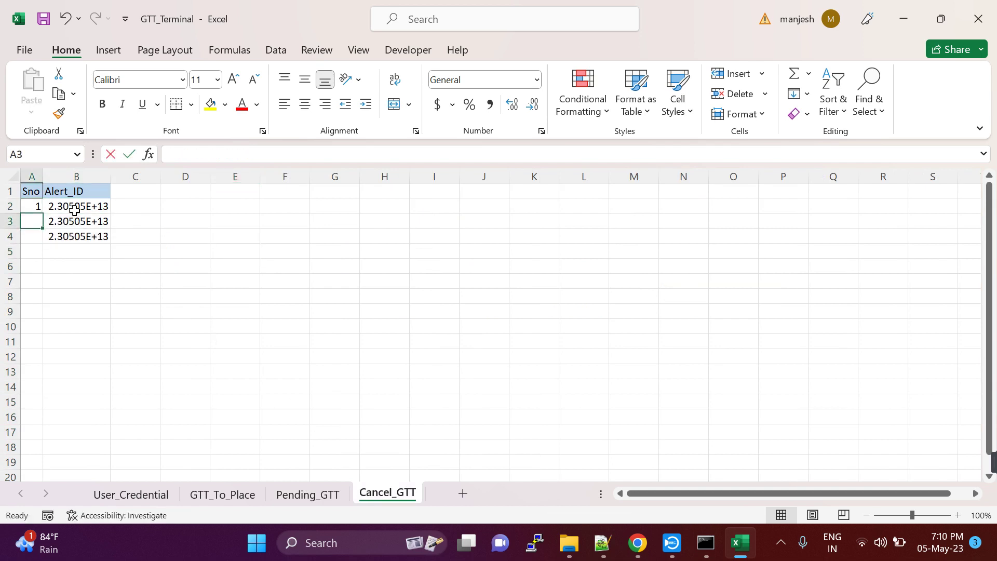
type("2")
key("Return")
type("3")
key("Return")
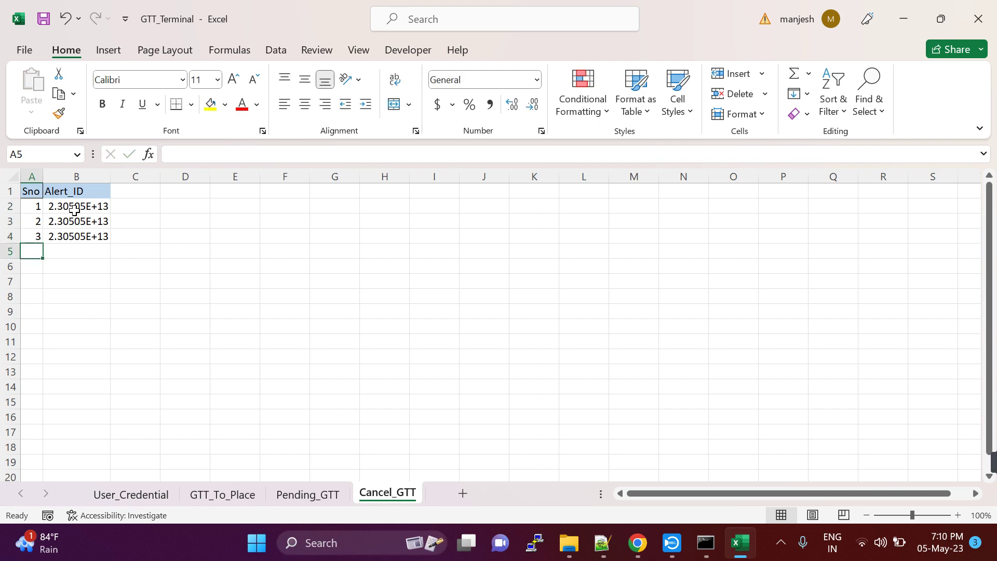
Check the pasted Alert_IDs in B2:B4, then return to Pending_GTT and the script console.
left_click(115, 211)
key("Left")
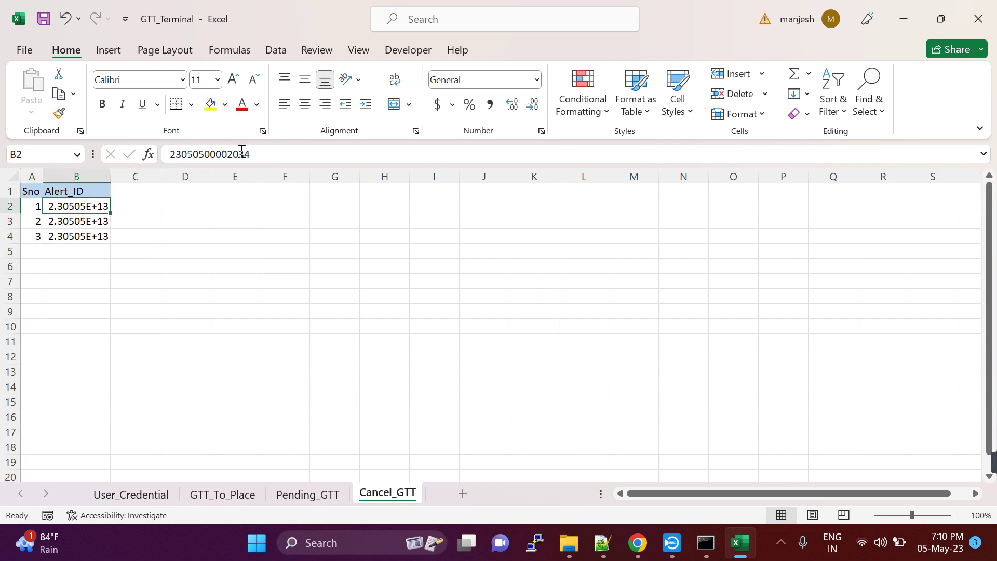
left_click(65, 224)
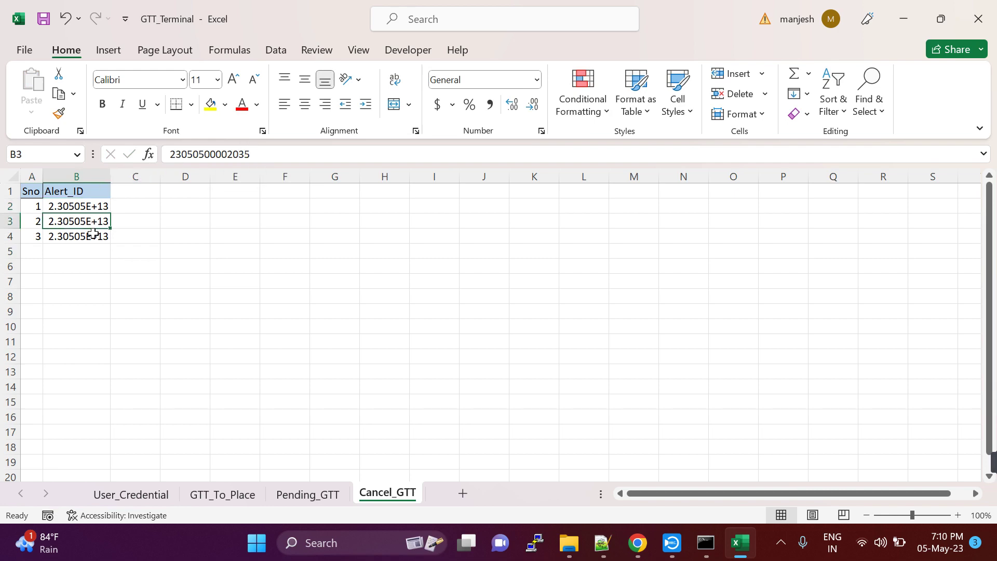
left_click(89, 234)
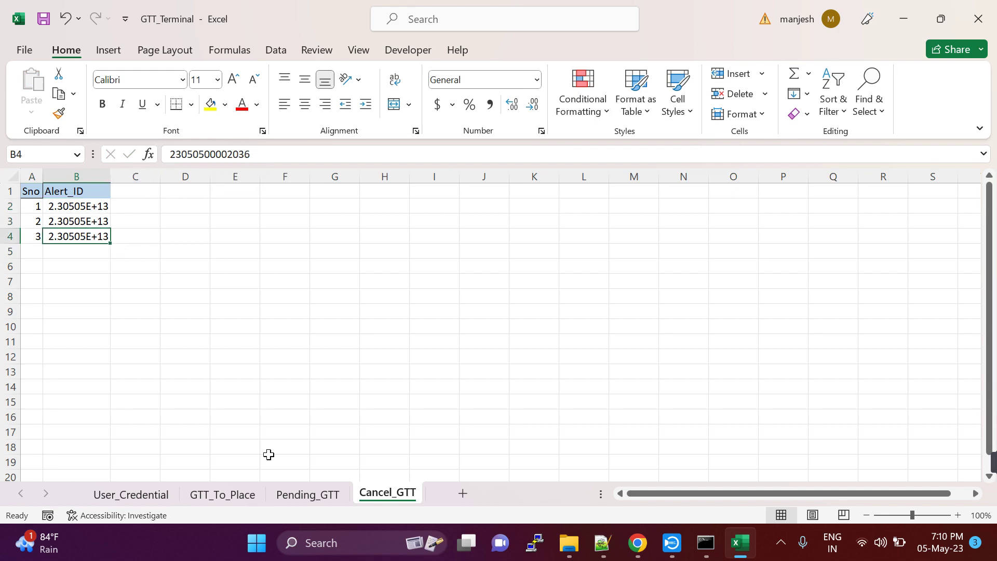
left_click(292, 494)
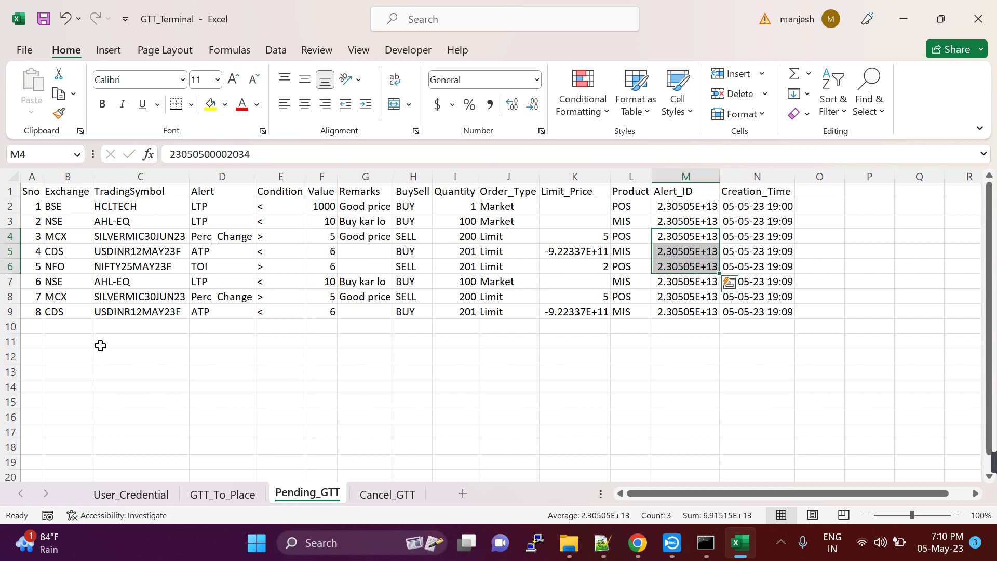
left_click(479, 363)
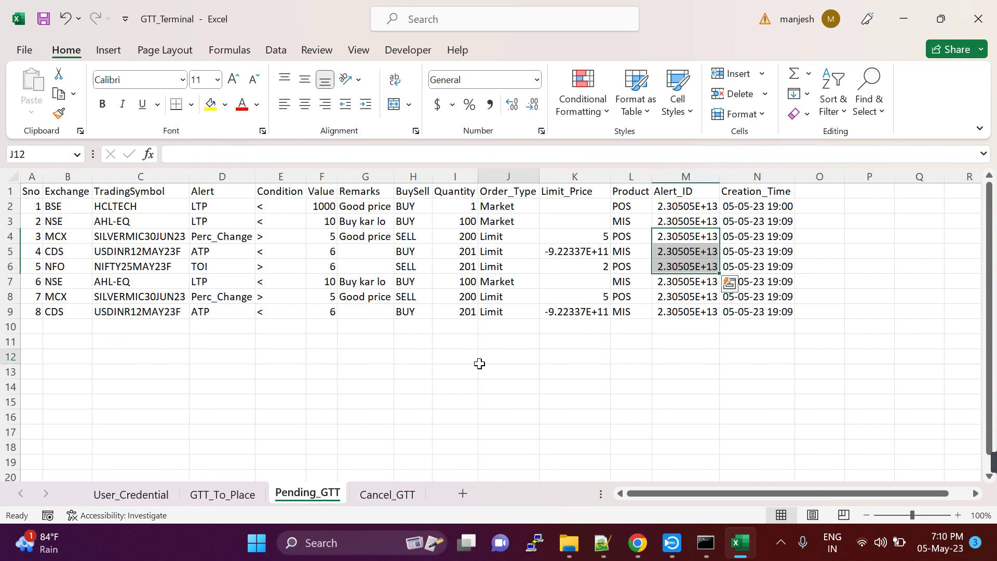
left_click(704, 541)
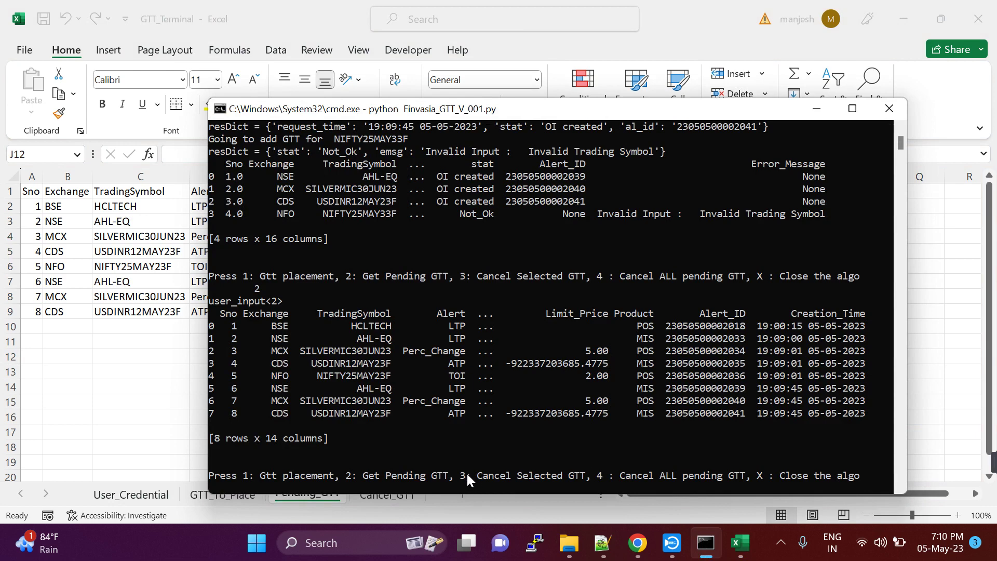
Cancel the three listed GTTs with script option 3 and confirm five remain on Shoonya and in Excel.
left_click_drag(471, 479, 546, 468)
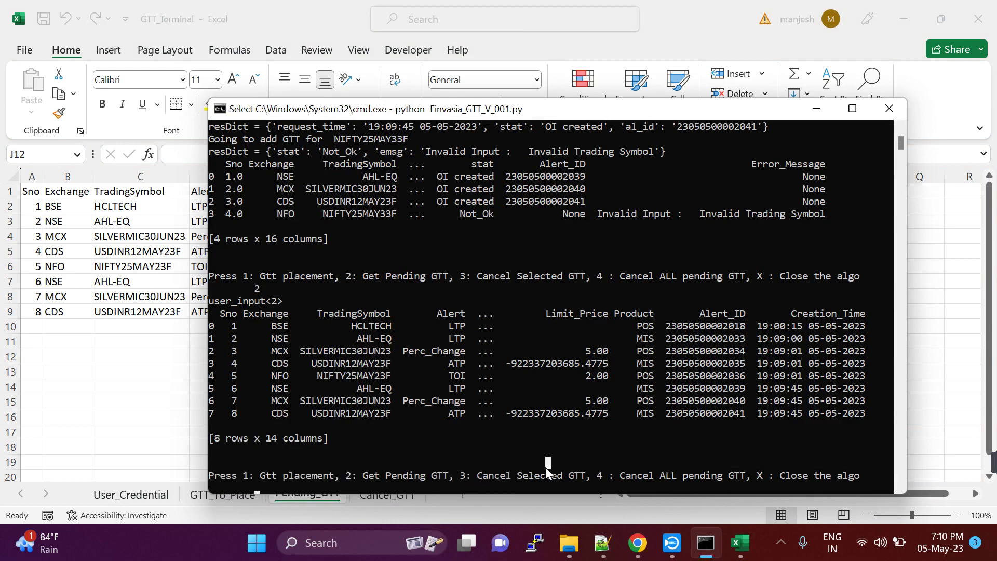
type("3")
key("Return")
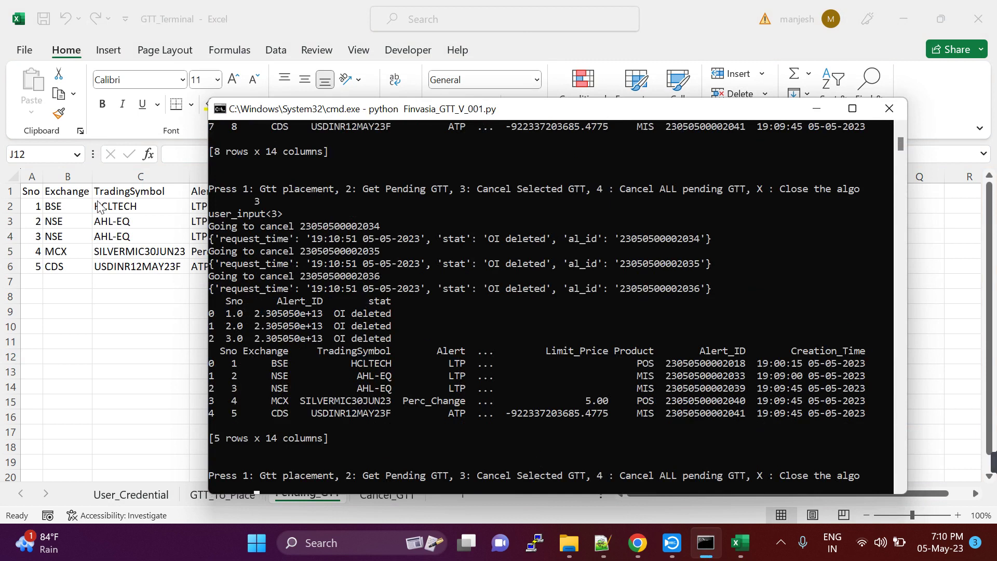
left_click(373, 320)
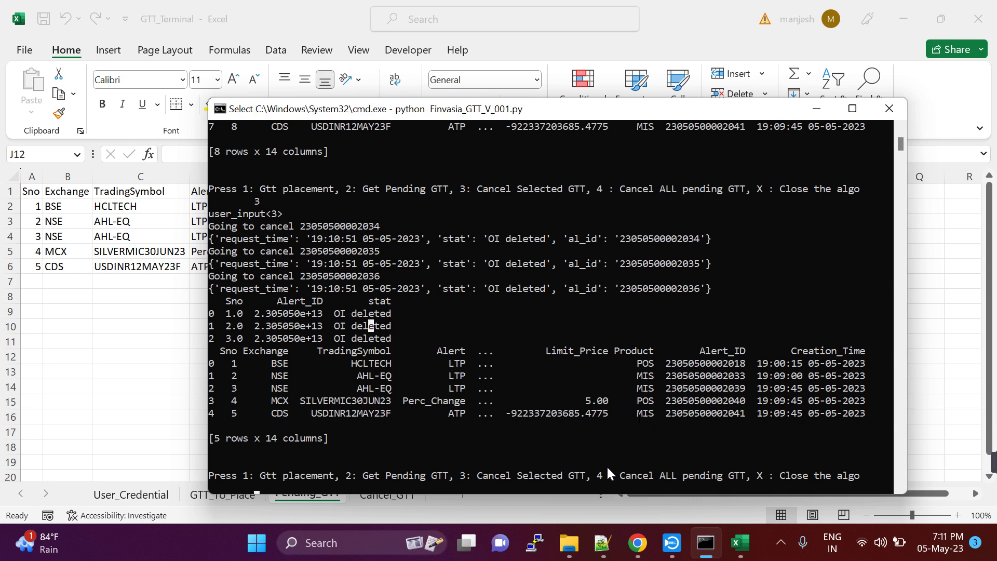
left_click(637, 543)
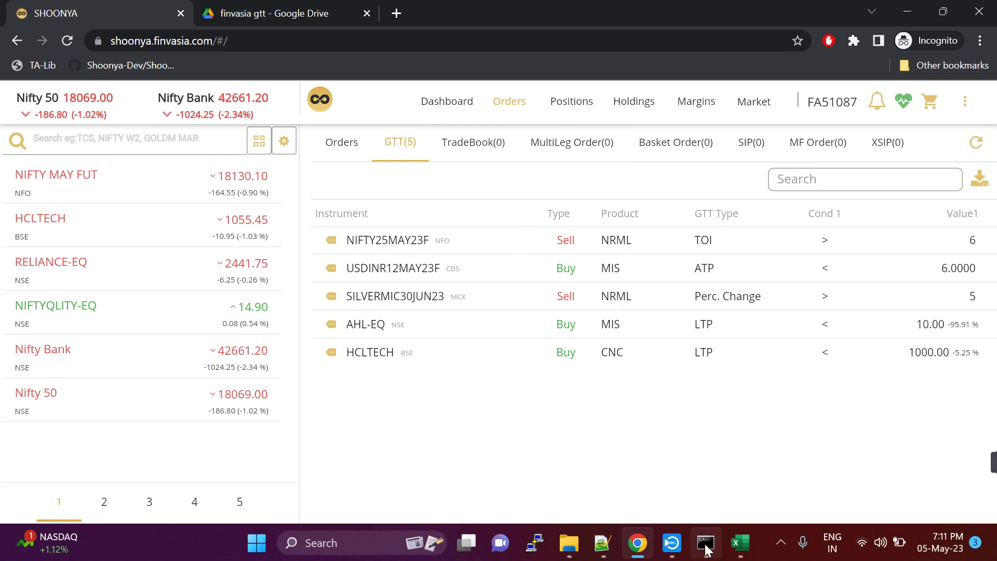
left_click(740, 543)
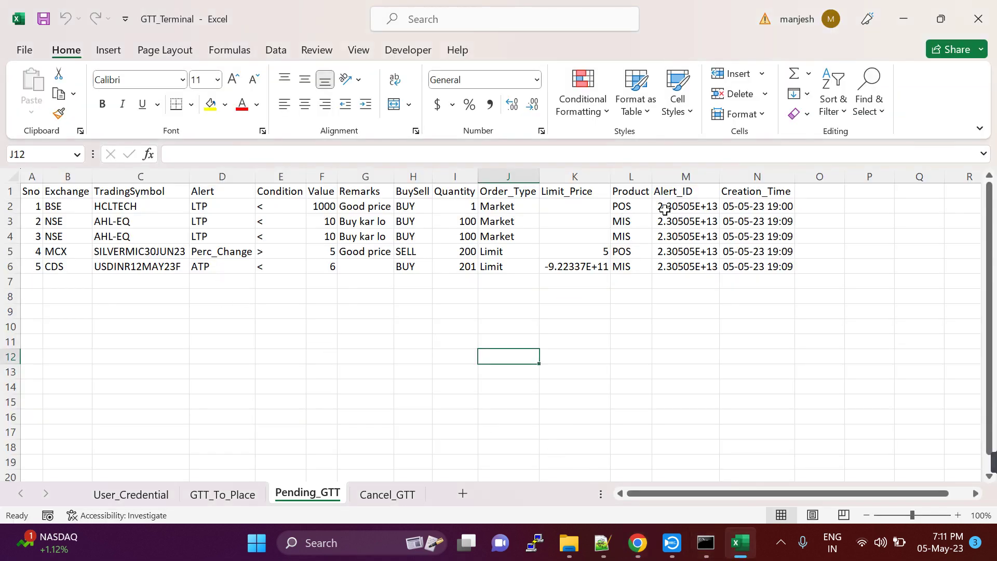
Copy the Alert_ID from Pending_GTT M6 and paste it into Cancel_GTT B2.
left_click(756, 267)
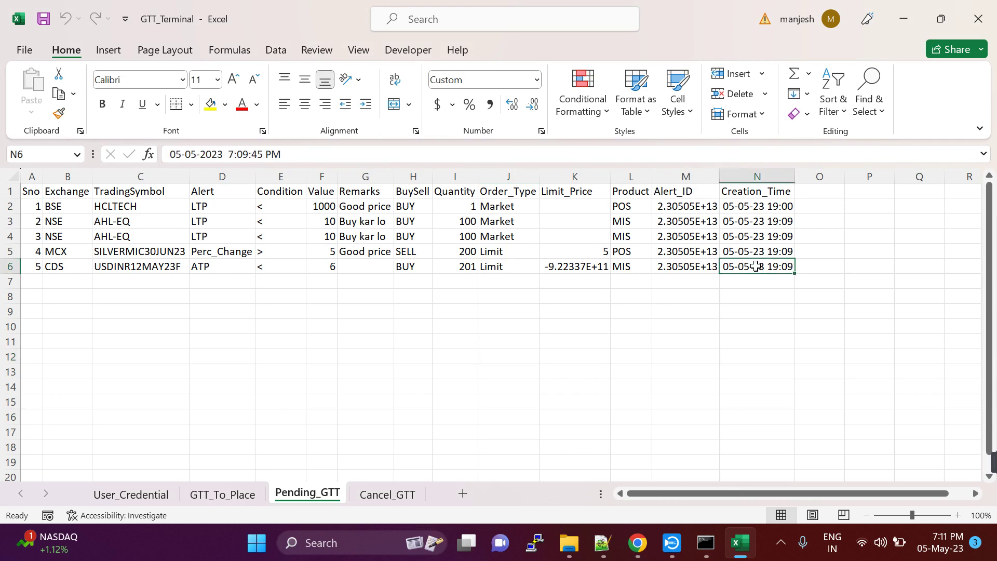
left_click(673, 267)
key("ctrl+c")
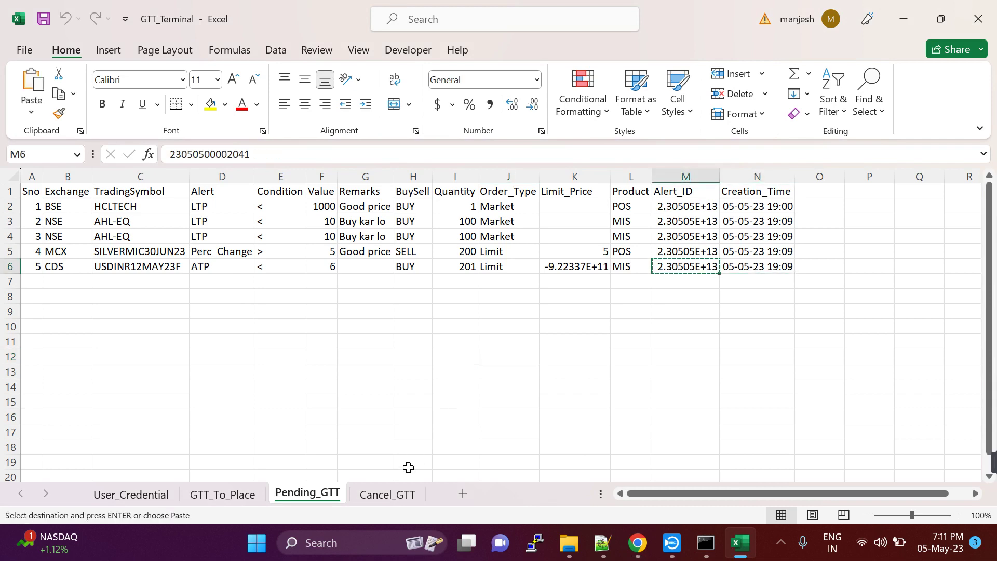
left_click(385, 495)
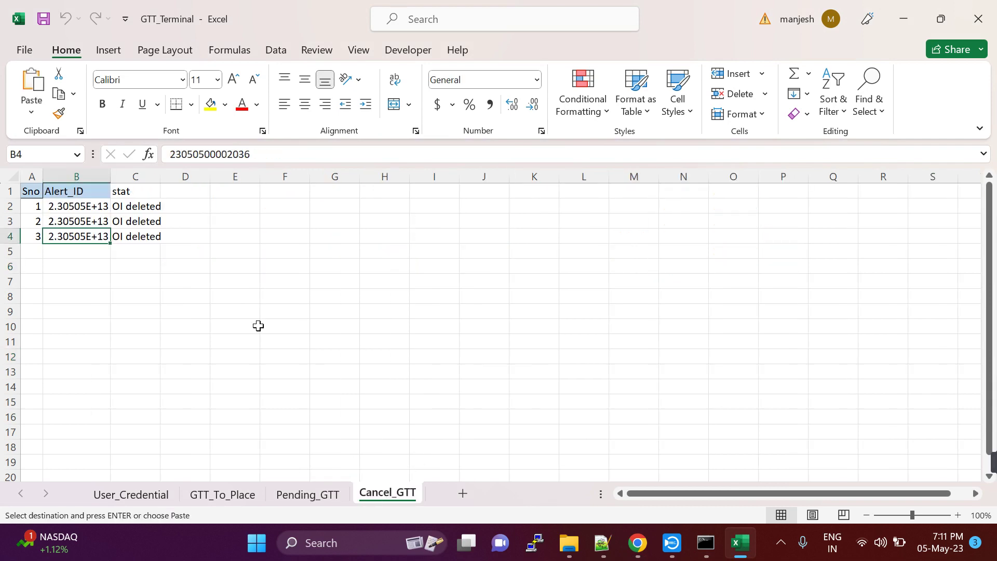
left_click(55, 208)
key("ctrl+v")
key("Down")
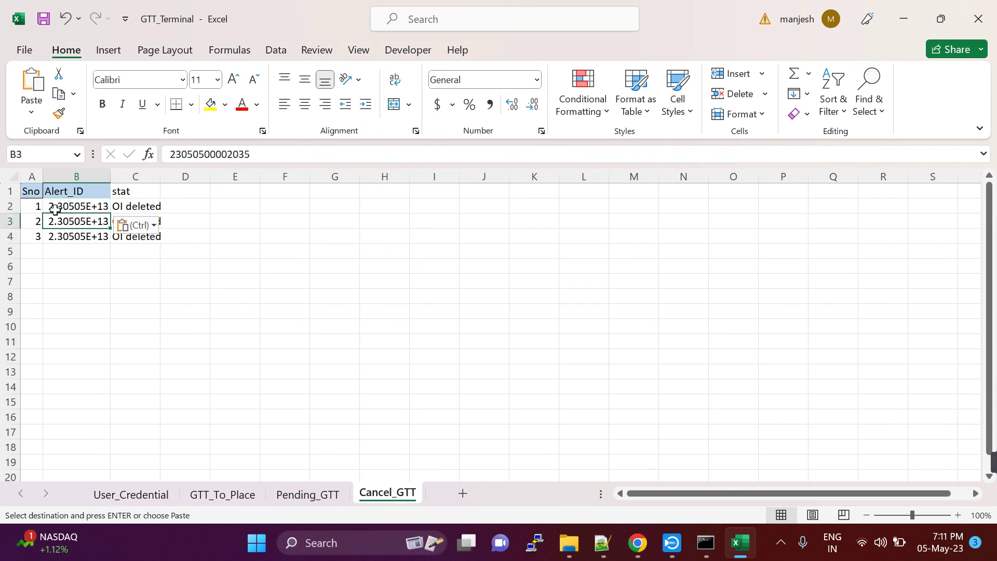
Clear the old 'OI deleted' stat results from C1:E9 on Cancel_GTT.
left_click(136, 176)
right_click(142, 178)
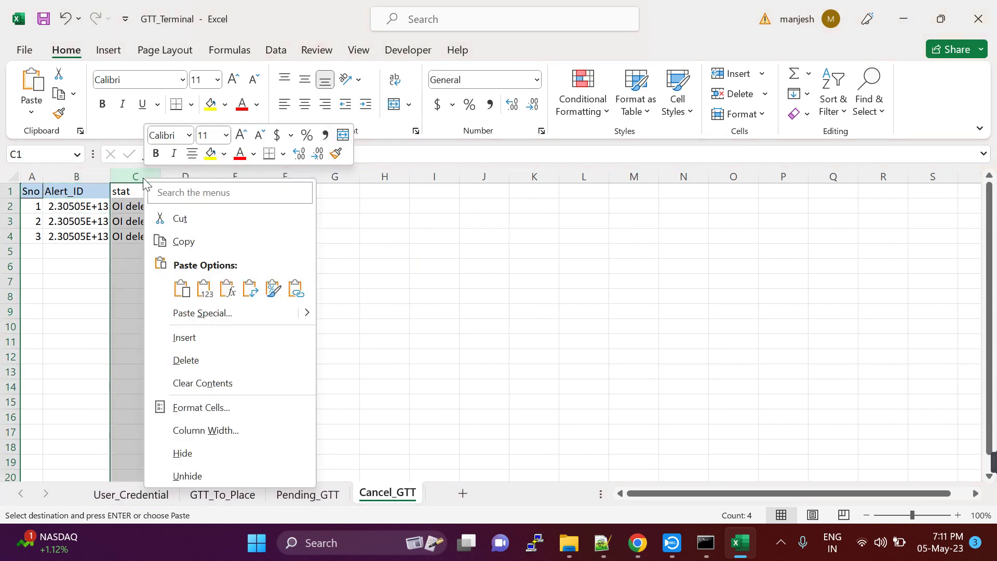
key("Escape")
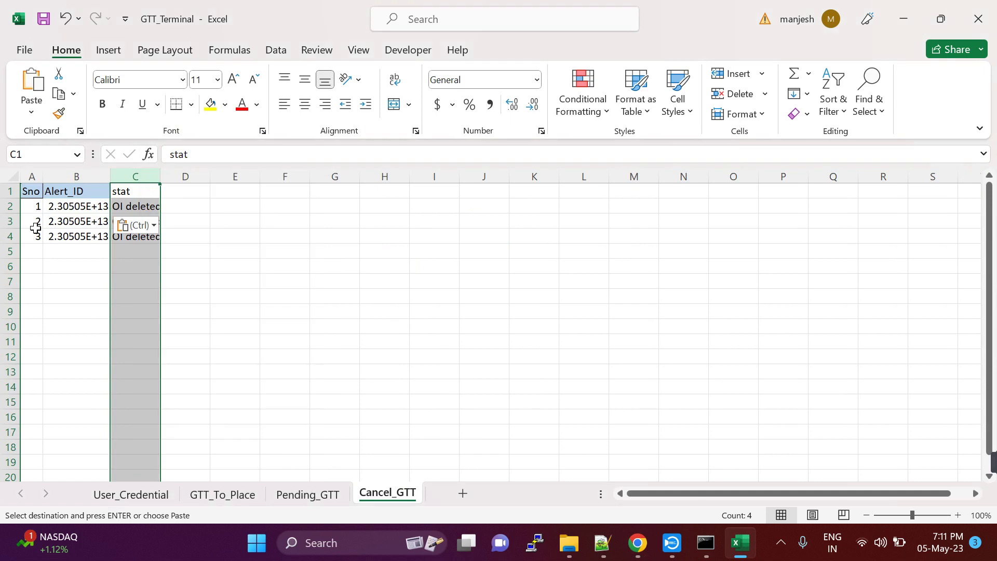
left_click(10, 174)
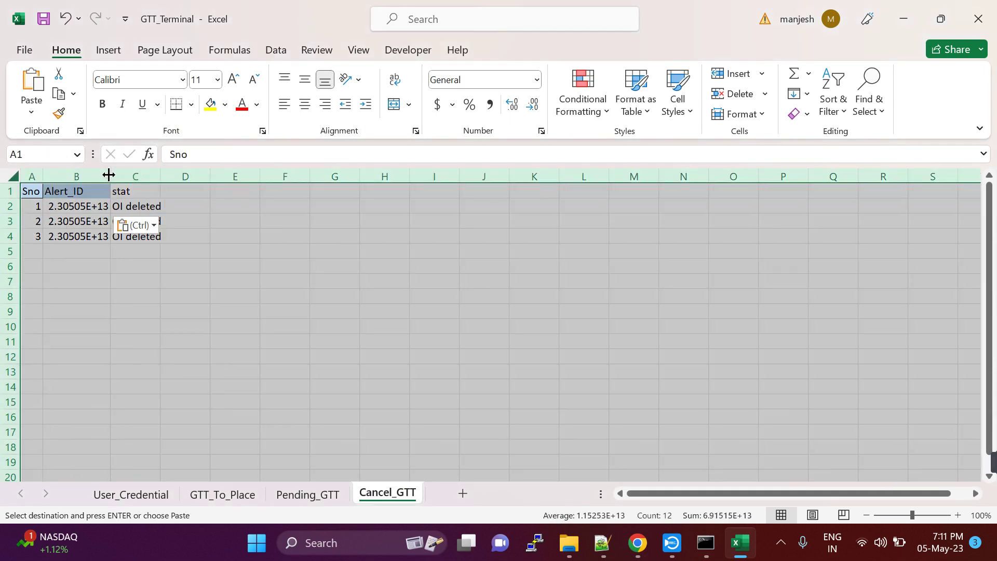
left_click_drag(147, 190, 216, 315)
key("Delete")
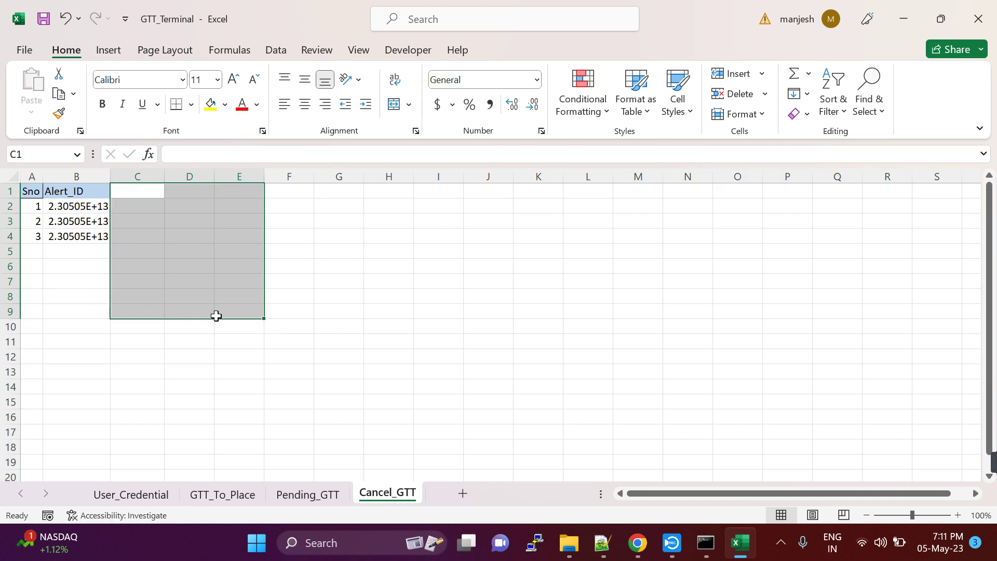
Check the three Alert_ID values in B2:B4.
left_click(73, 207)
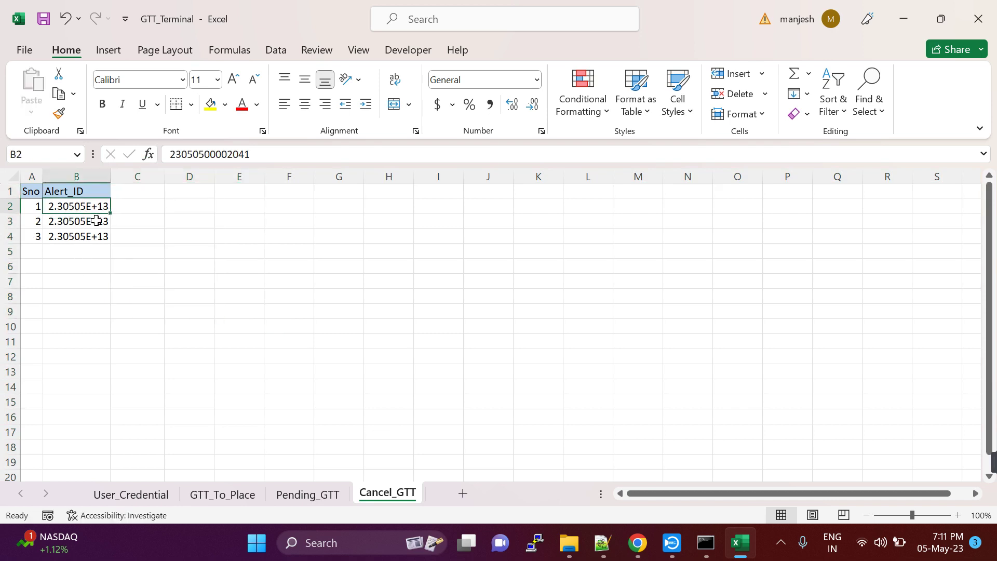
left_click(89, 221)
left_click(90, 235)
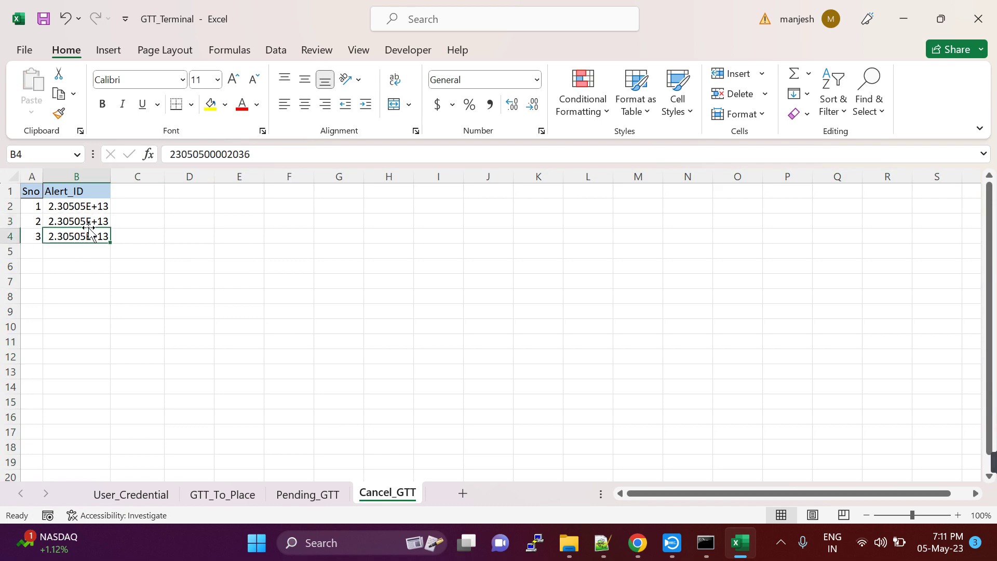
left_click(89, 222)
left_click(89, 234)
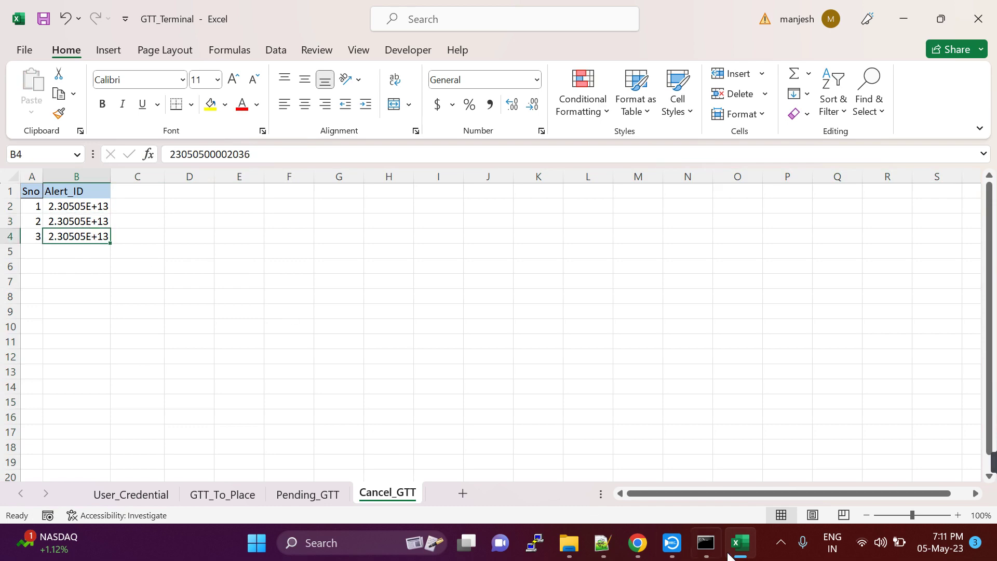
Run cancel option 3 for the three alert IDs and review the stat results in column C.
left_click(703, 547)
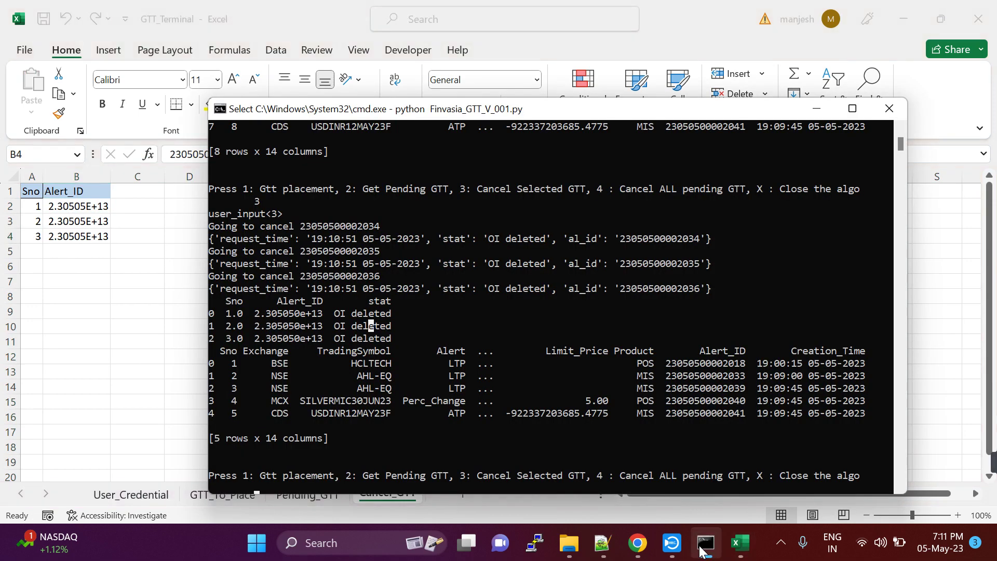
type("3")
key("Return")
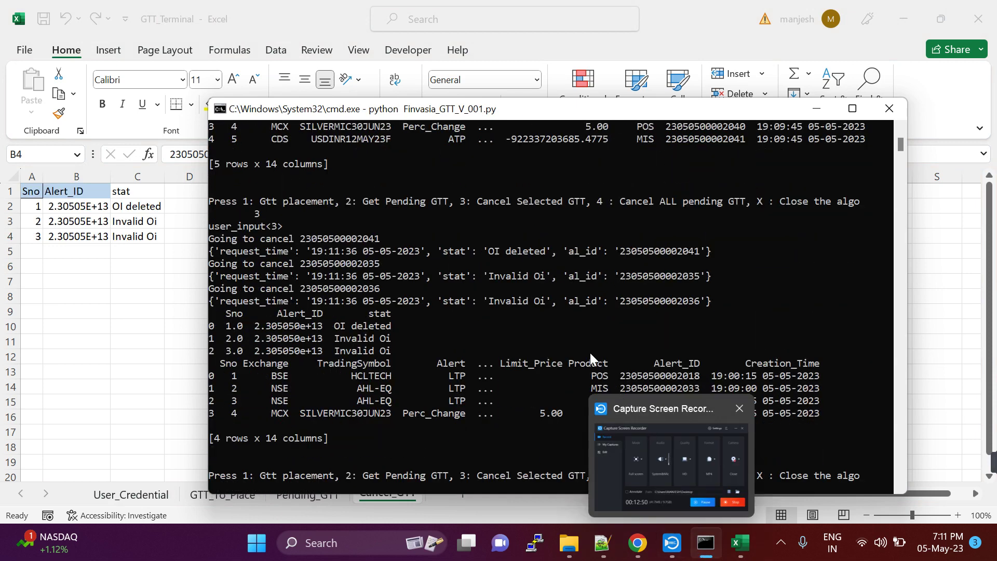
key("alt+Tab")
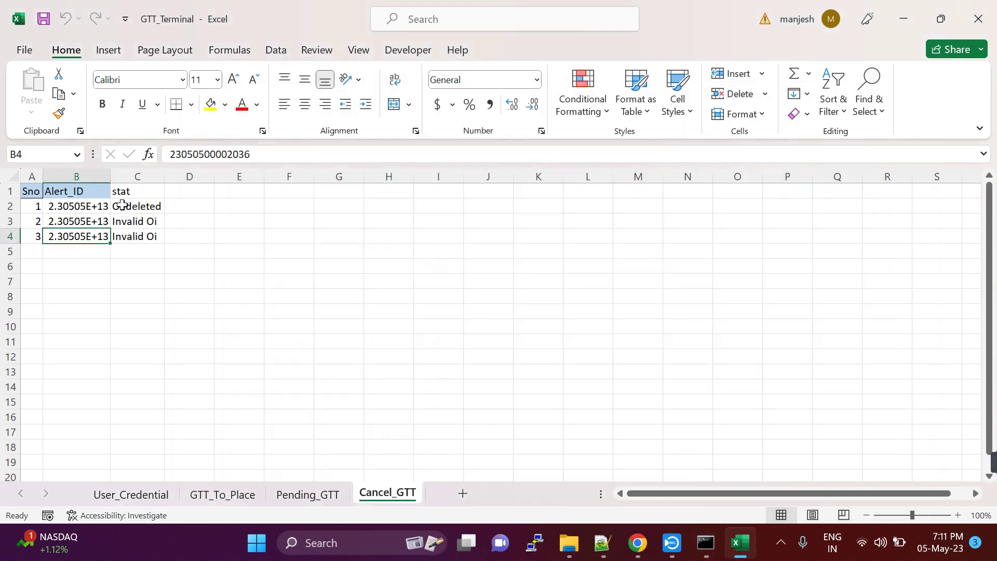
left_click(104, 220)
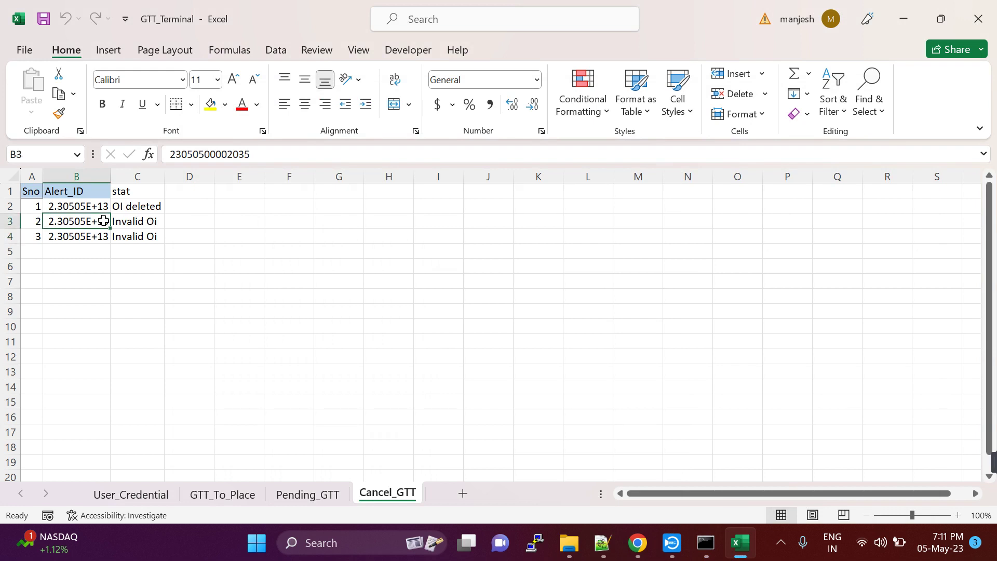
key("Down")
key("Up")
key("Right")
key("Down")
key("Up")
key("Up")
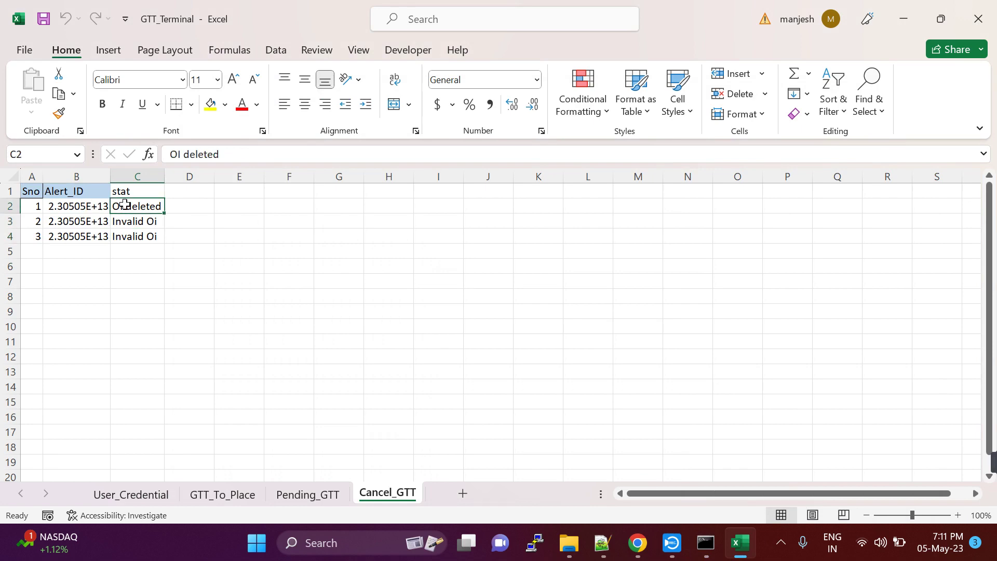
Rerun the cancel option so all three Alert_IDs show 'Invalid Oi' in the stat column.
left_click(704, 542)
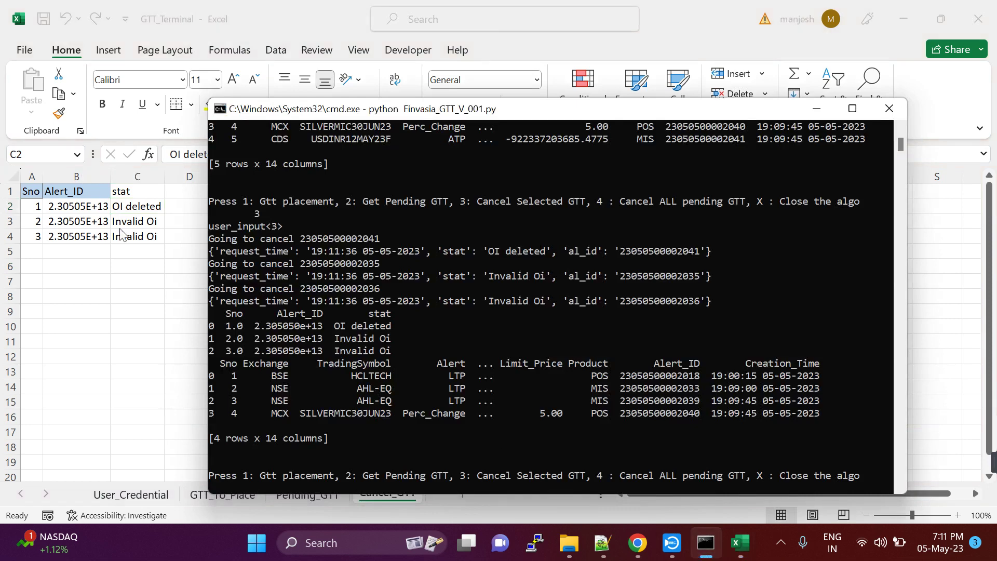
key("alt+Tab")
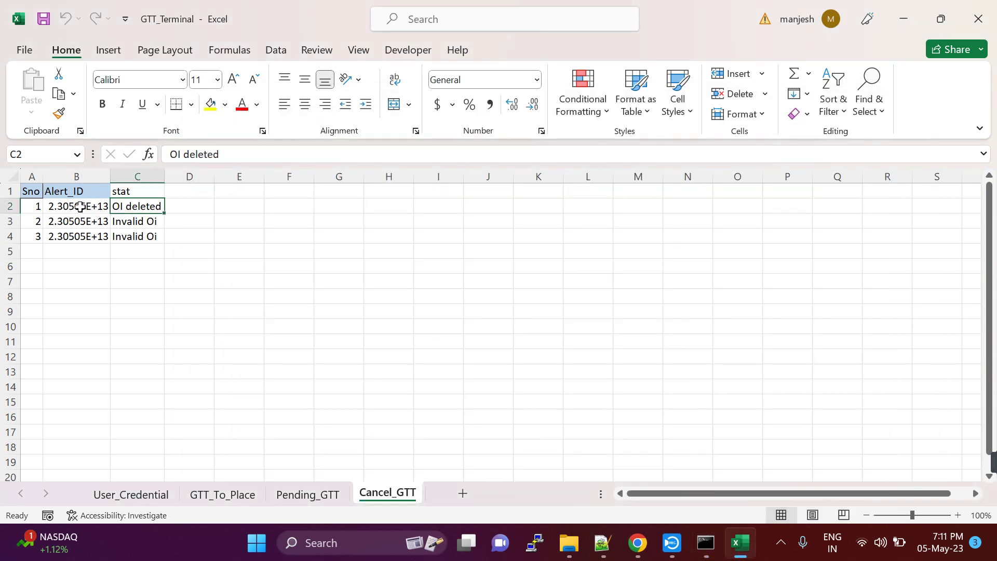
left_click(79, 207)
key("alt+Tab")
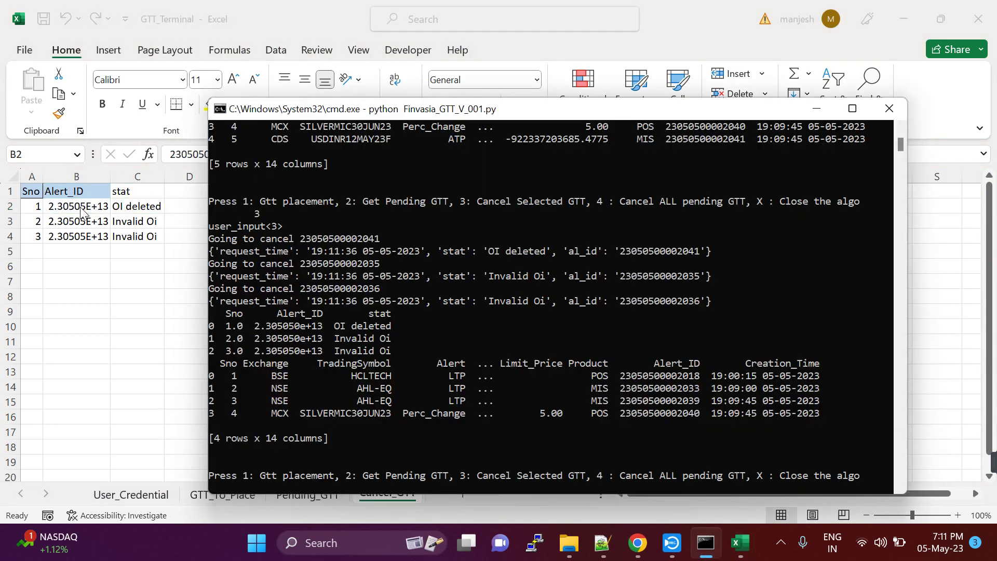
key("Return")
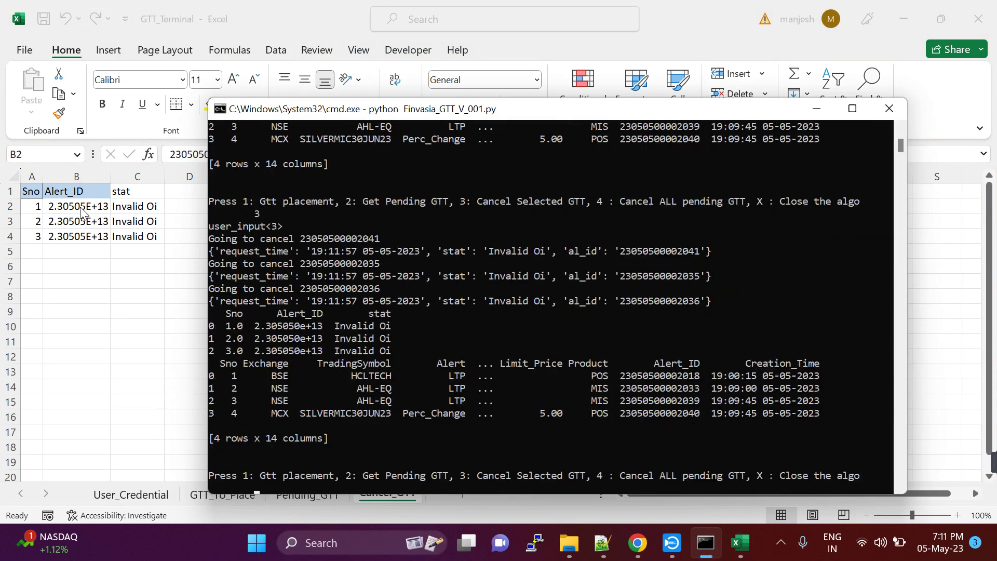
key("alt+Tab")
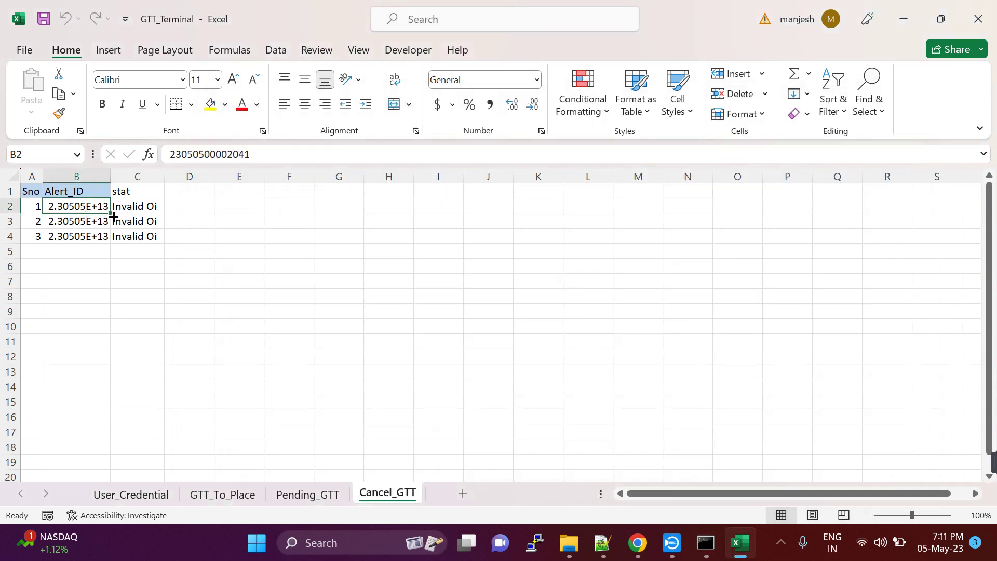
left_click(82, 220)
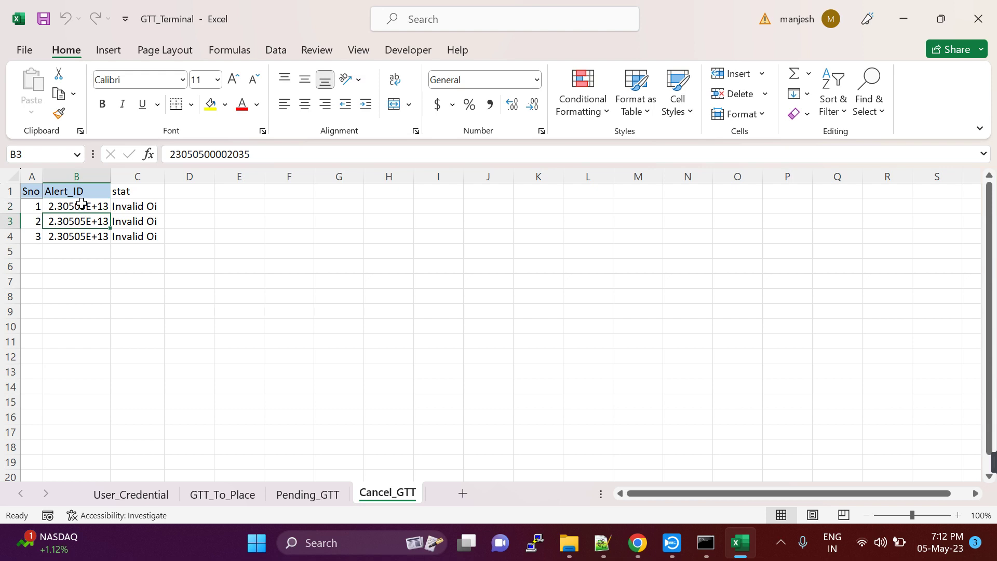
Review the four GTTs on the Pending_GTT sheet and confirm Shoonya's GTT tab shows GTT(4).
left_click(326, 494)
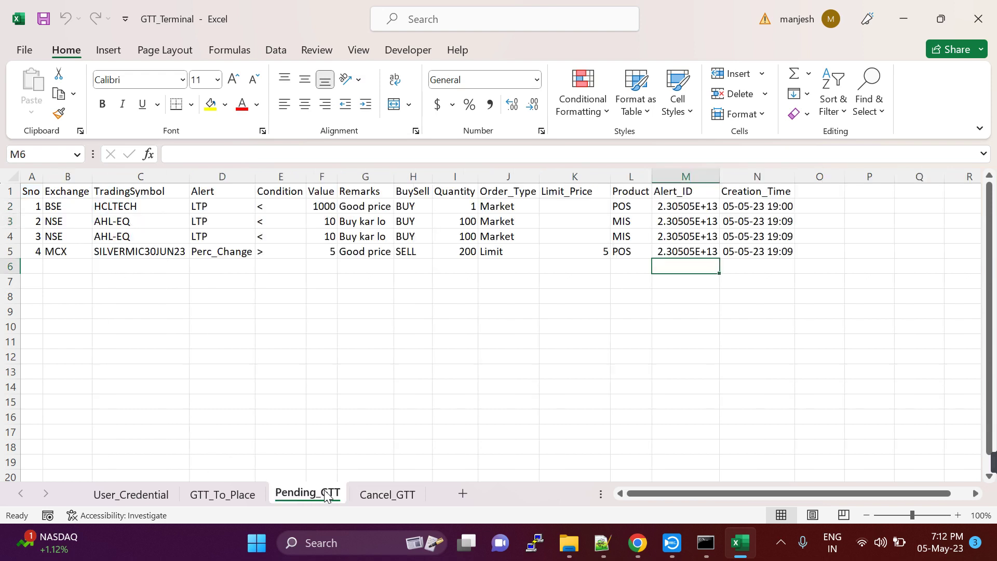
left_click(387, 346)
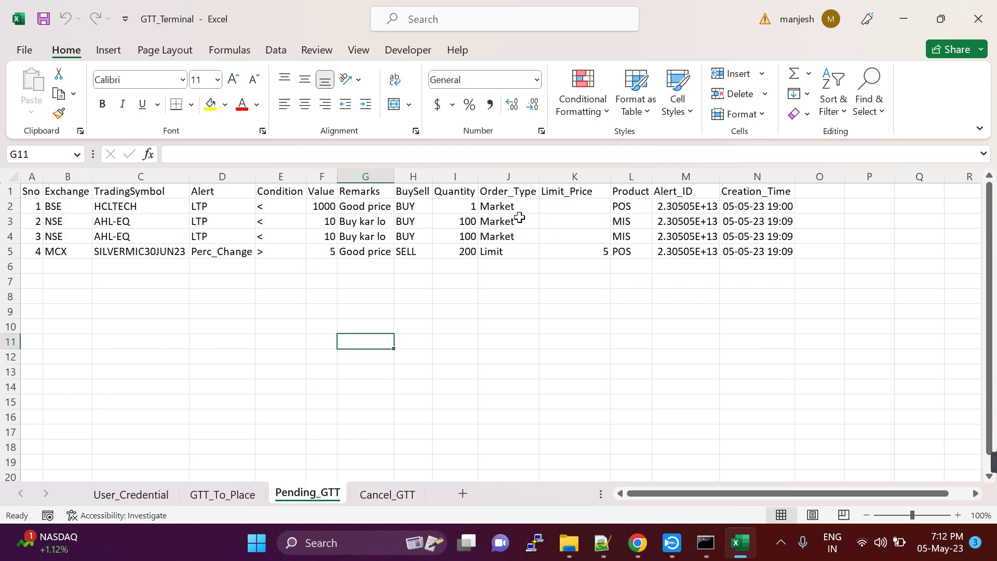
key("alt+Tab")
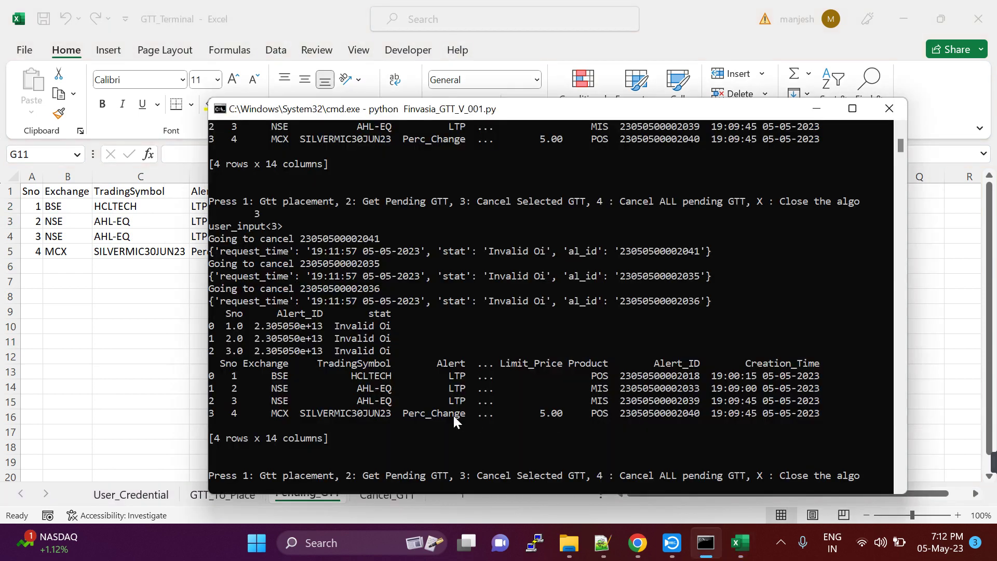
left_click(636, 543)
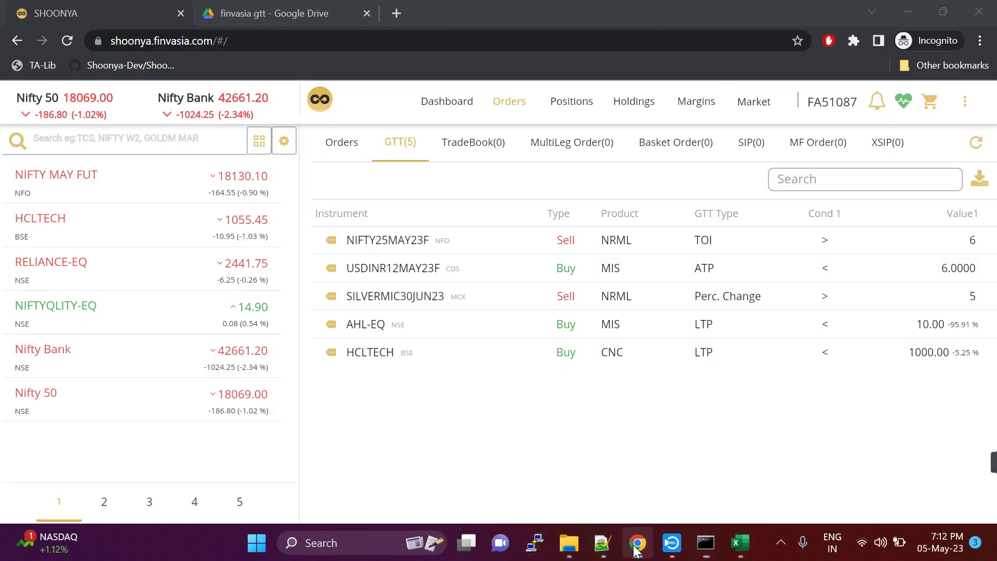
left_click(471, 146)
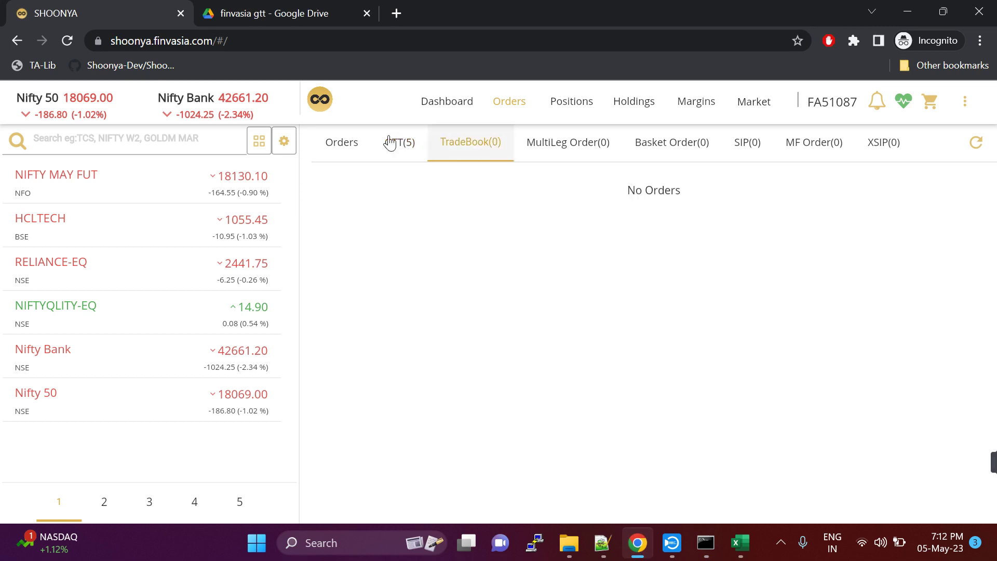
left_click(390, 141)
Run the script's option 4 in the console to cancel all pending GTTs.
key("alt+Tab")
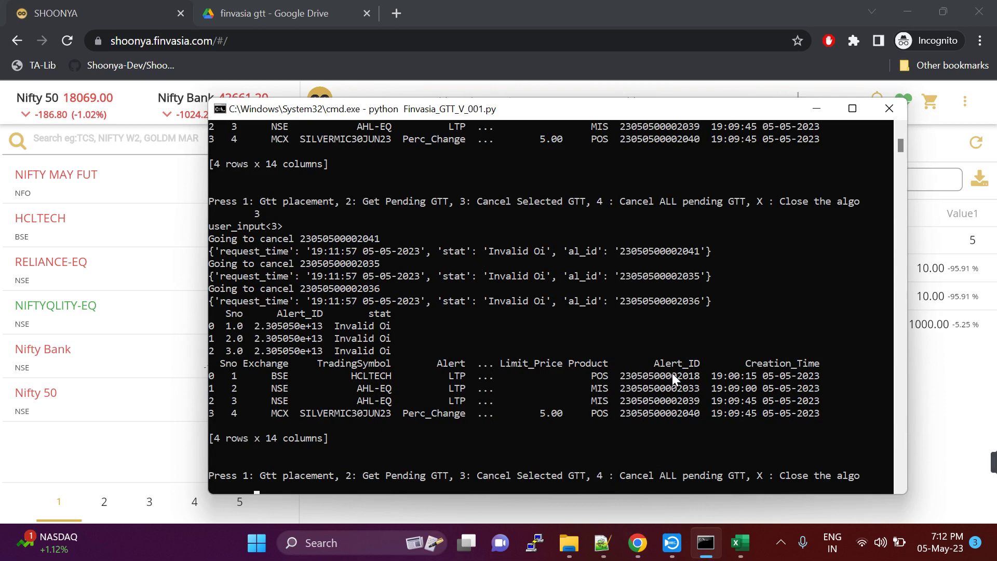
type("4")
key("Return")
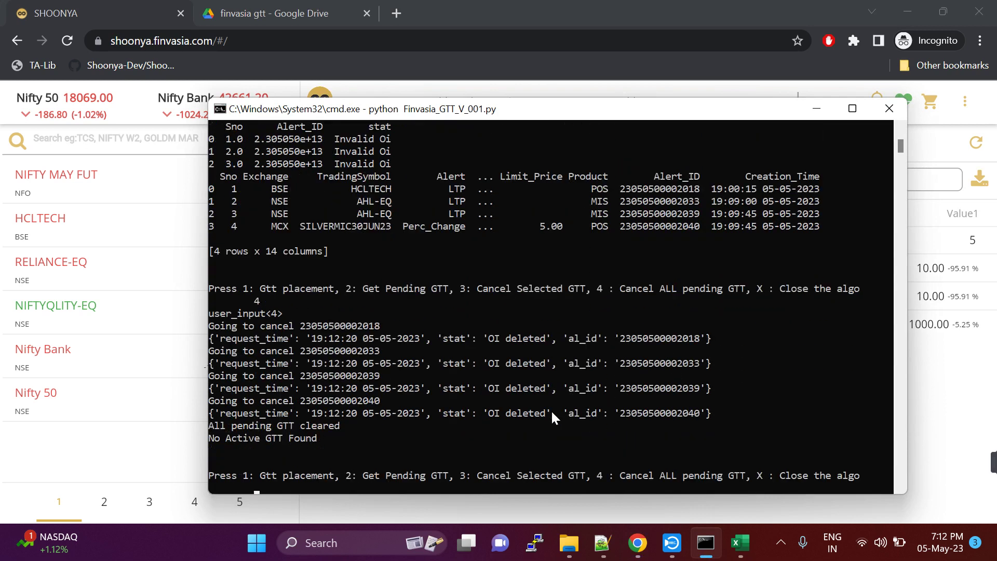
Refresh Shoonya's GTT tab to confirm GTT(0) with No Orders, then return to the GTT_Terminal workbook.
left_click(933, 347)
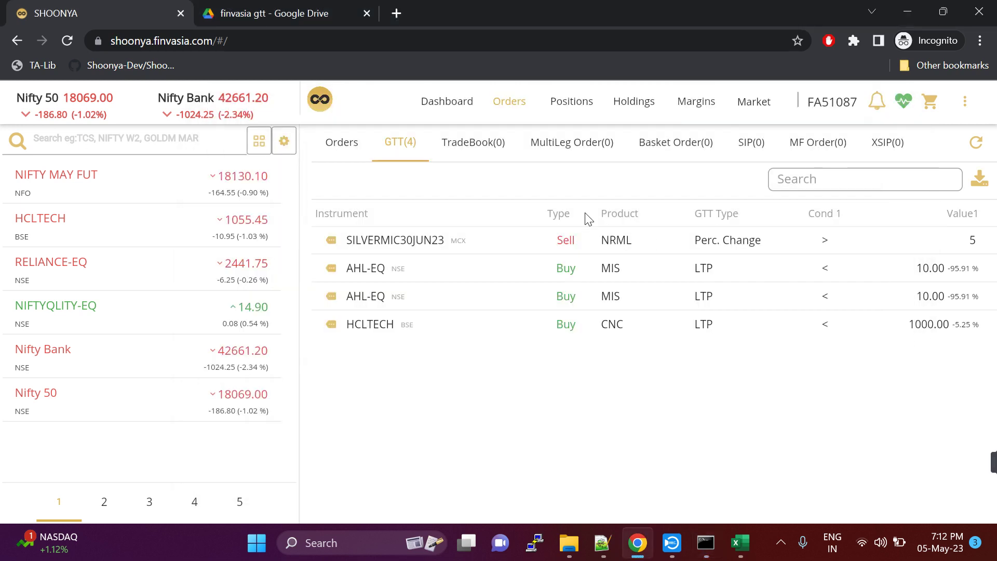
left_click(497, 151)
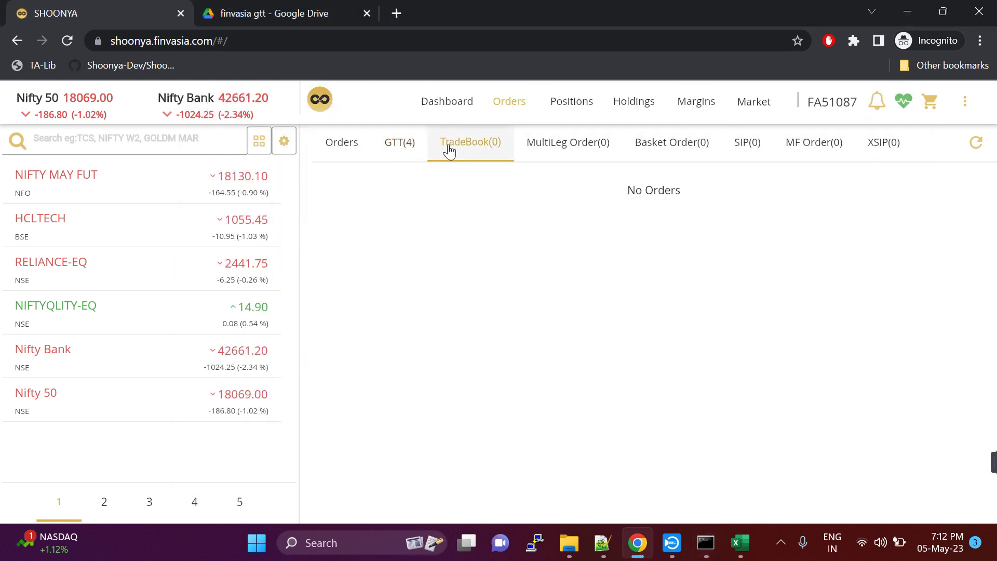
left_click(387, 149)
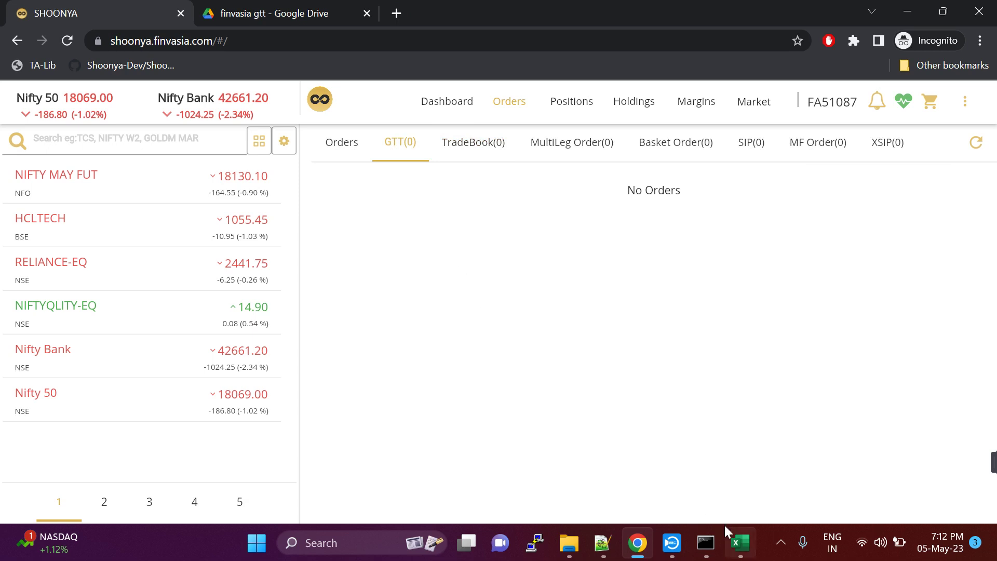
mouse_move(724, 523)
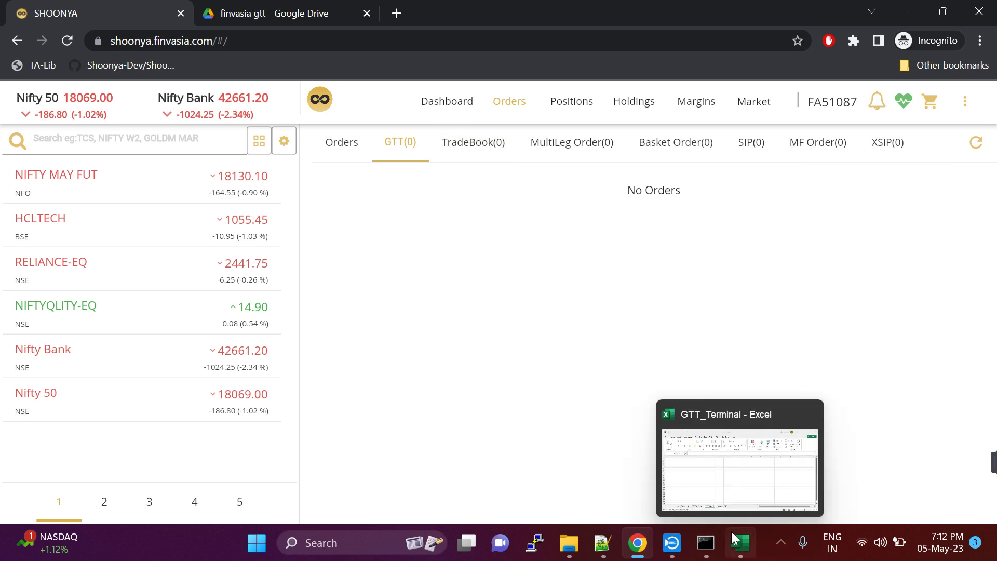
left_click(731, 531)
Copy row 2 of GTT_To_Place into row 6 and fill it down to row 378, Values rising to 382.
left_click(218, 495)
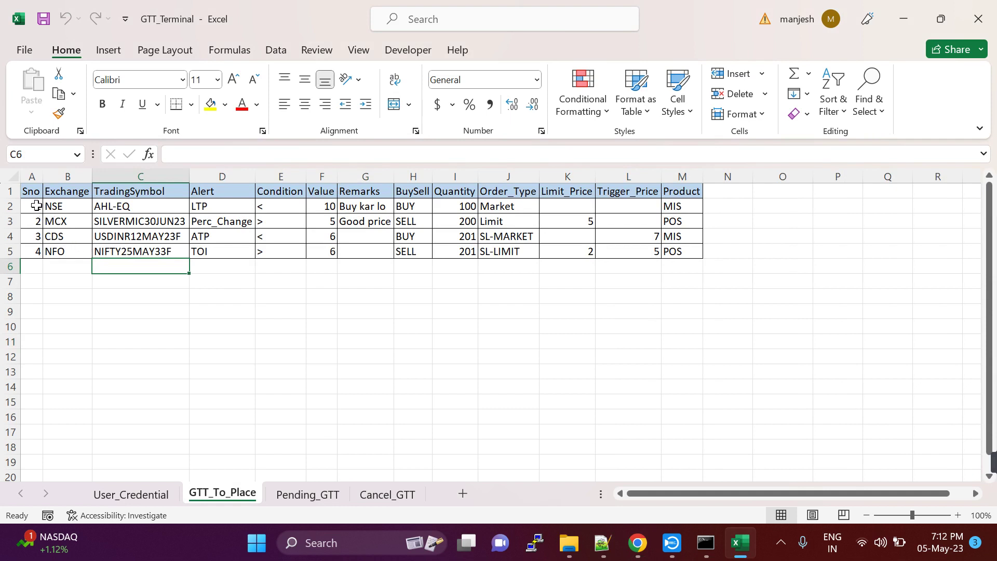
left_click_drag(35, 206, 693, 210)
key("ctrl+c")
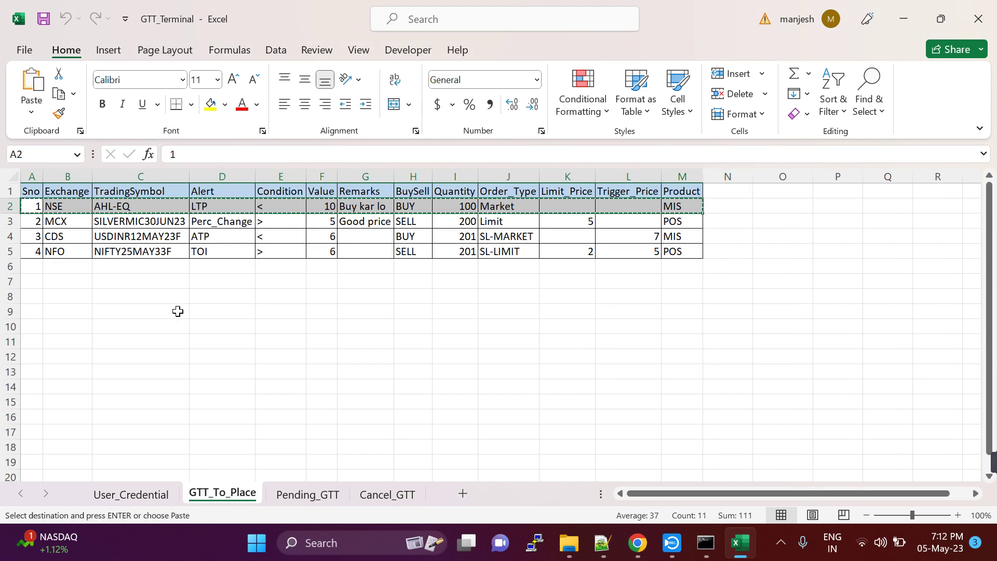
left_click(33, 266)
key("ctrl+v")
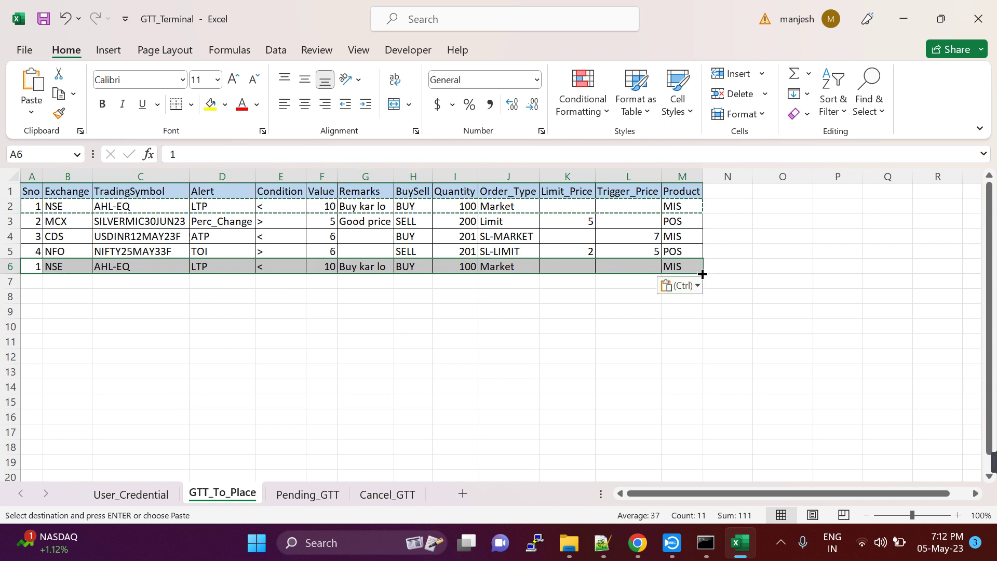
left_click_drag(703, 271, 682, 310)
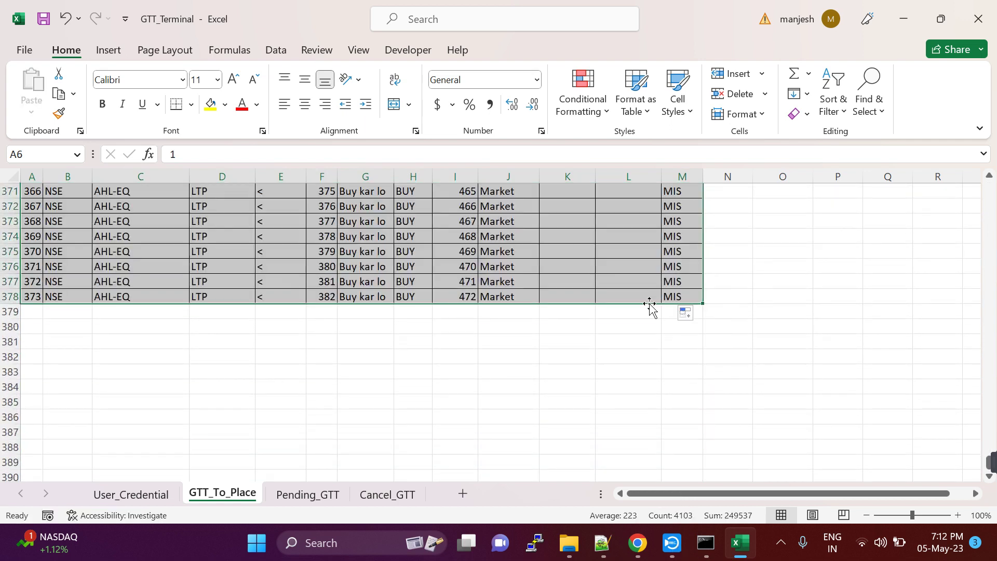
left_click(490, 326)
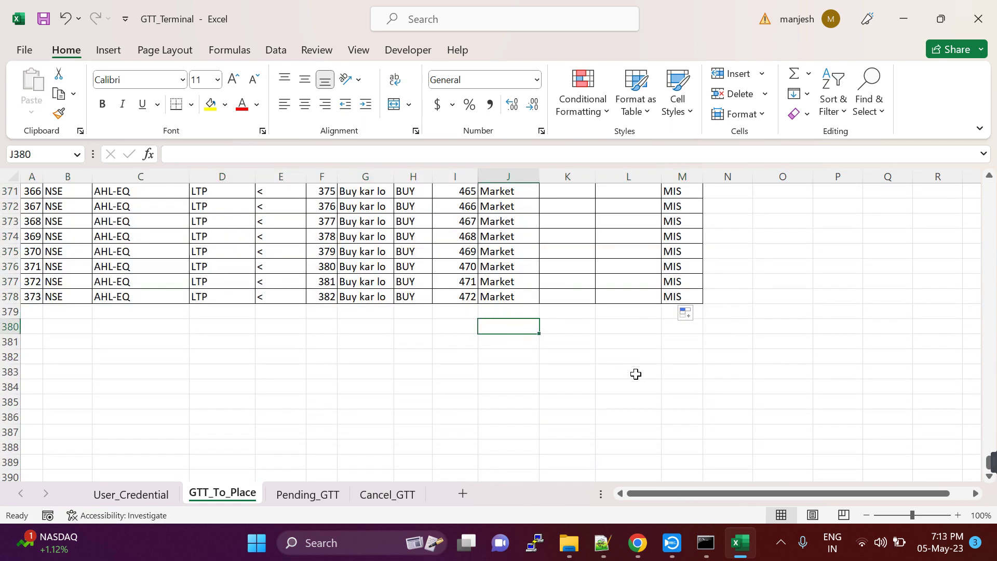
key("alt+Tab")
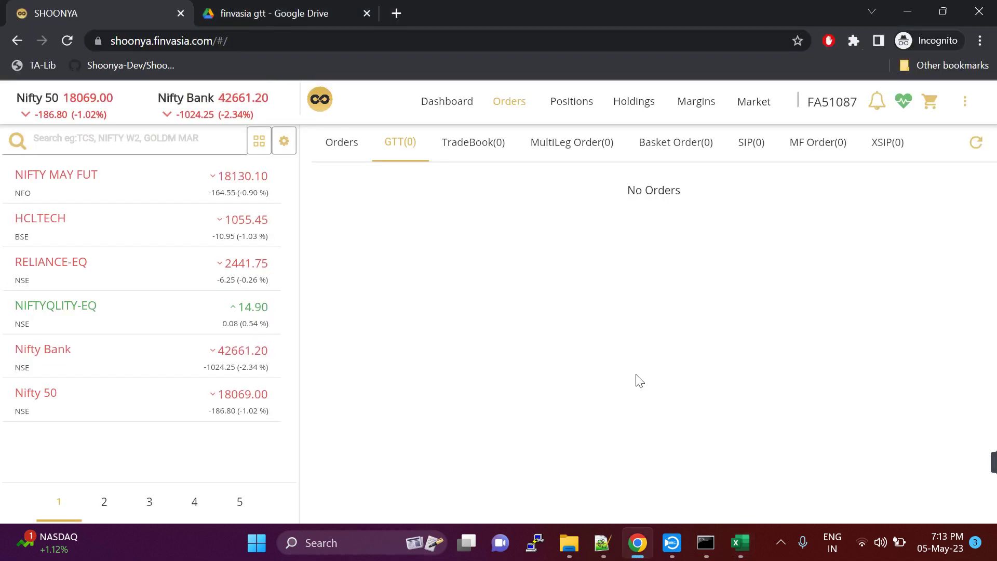
List pending GTTs with the script's option 2 to confirm none remain.
key("alt+Tab")
mouse_move(705, 543)
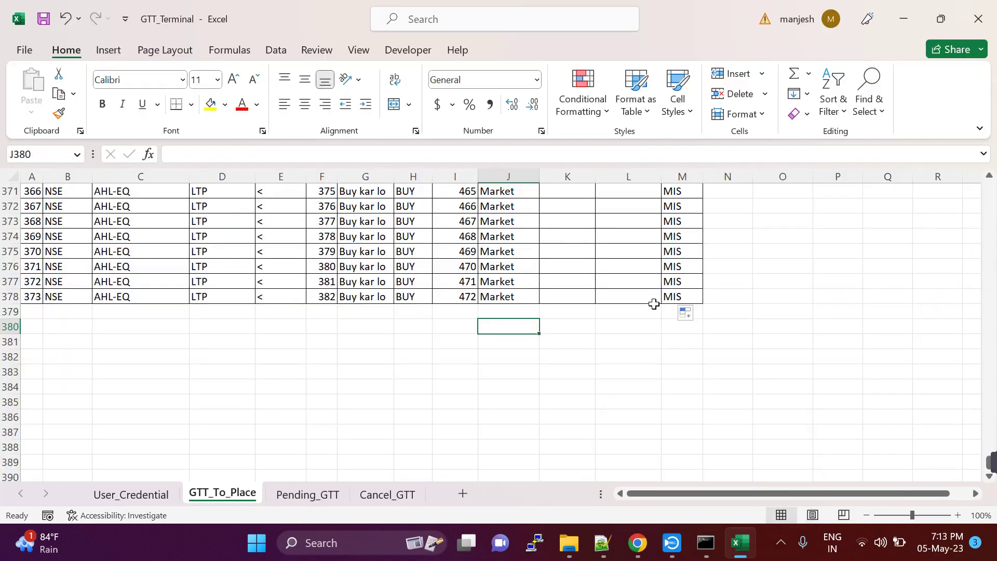
left_click(654, 312)
left_click(709, 543)
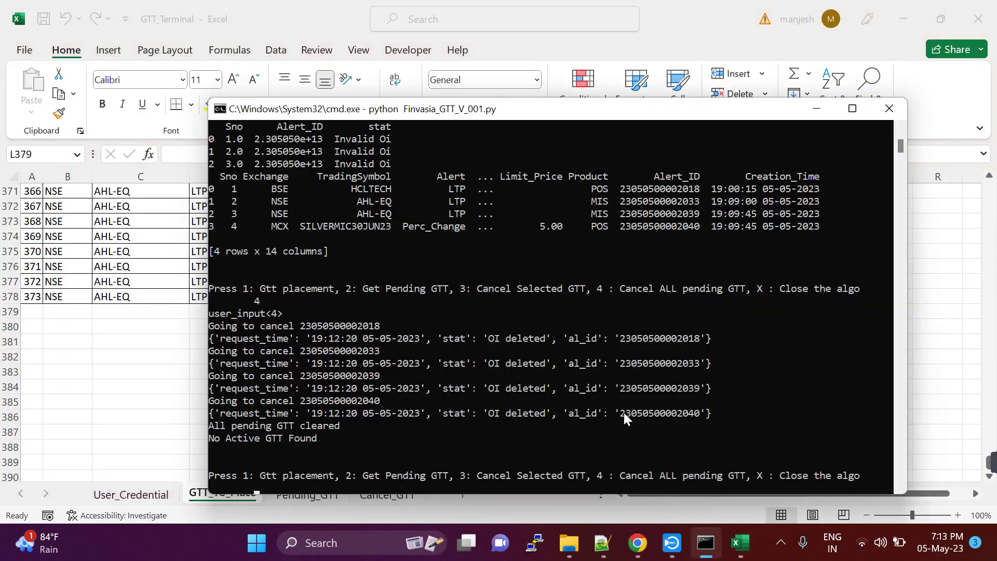
left_click(617, 403)
type("2")
key("Return")
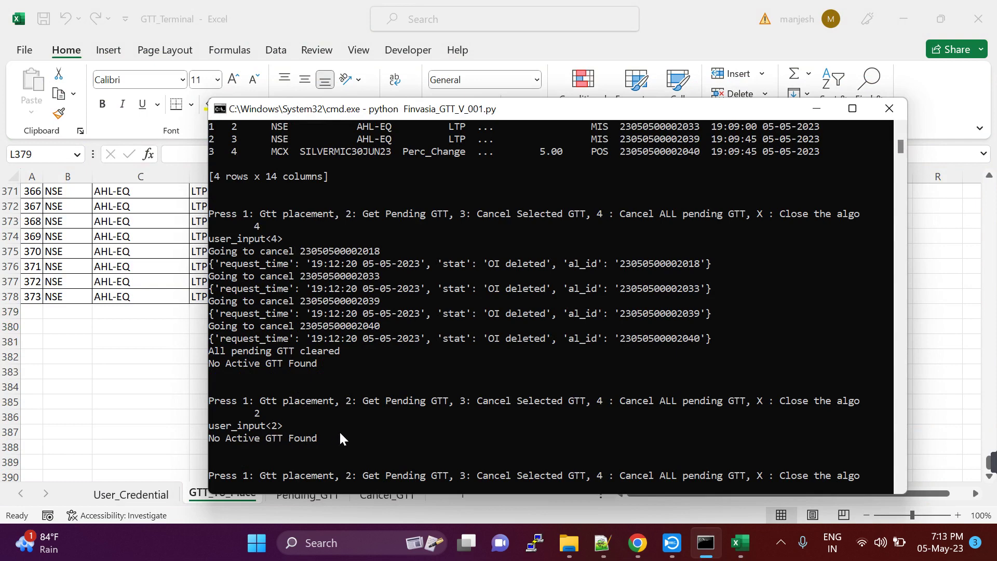
Start placing the sheet's AHL-EQ GTTs with option 1, each returning 'OI created'.
type("1")
key("Return")
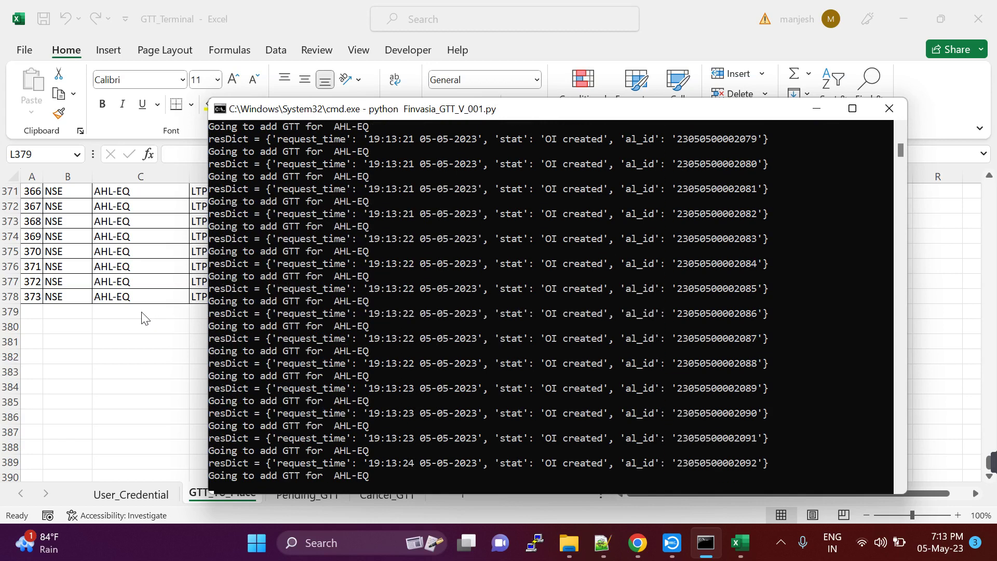
key("alt+Tab")
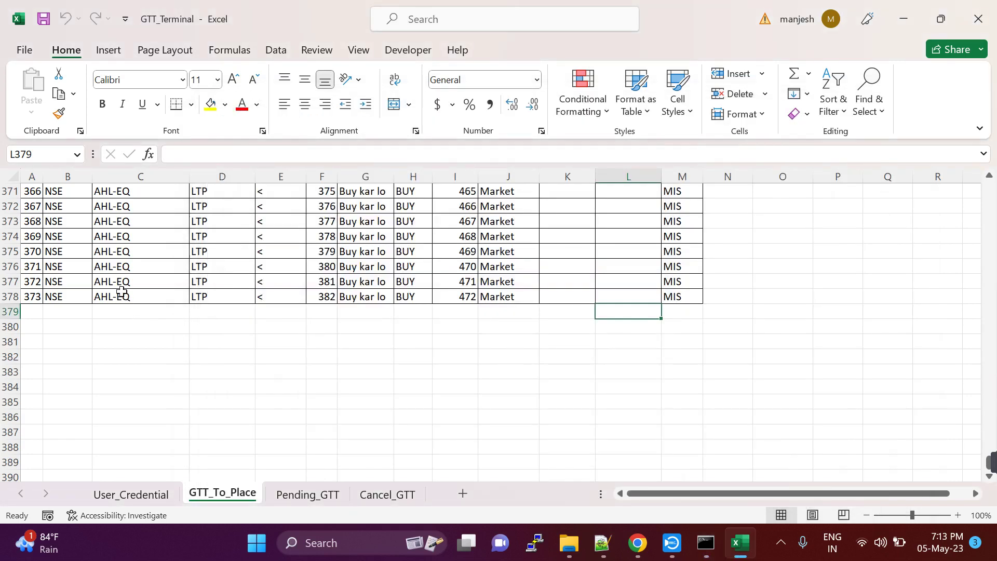
key("alt+Tab")
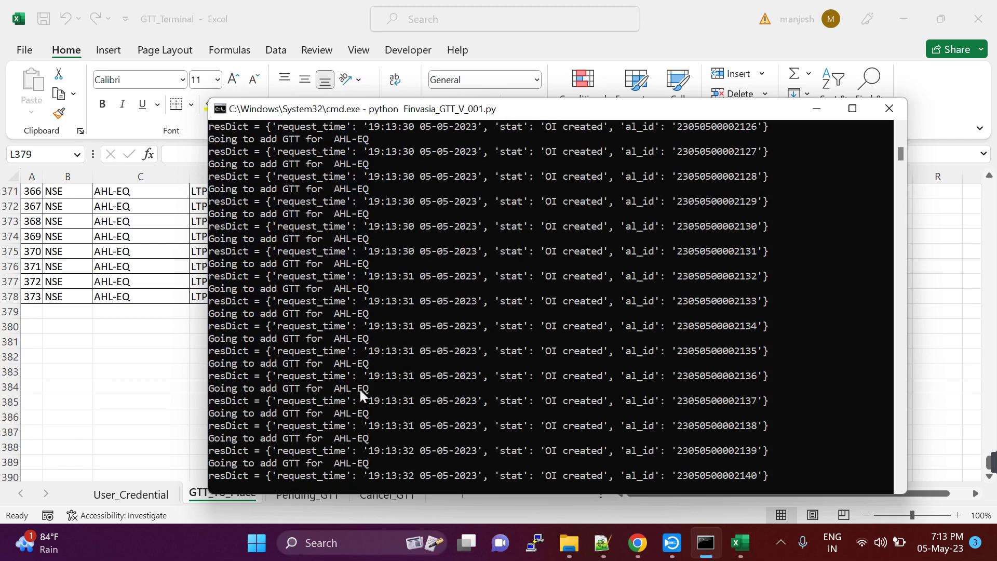
Repeatedly refresh Shoonya's GTT tab, checking the console between refreshes, as the count climbs to GTT(254).
left_click(637, 542)
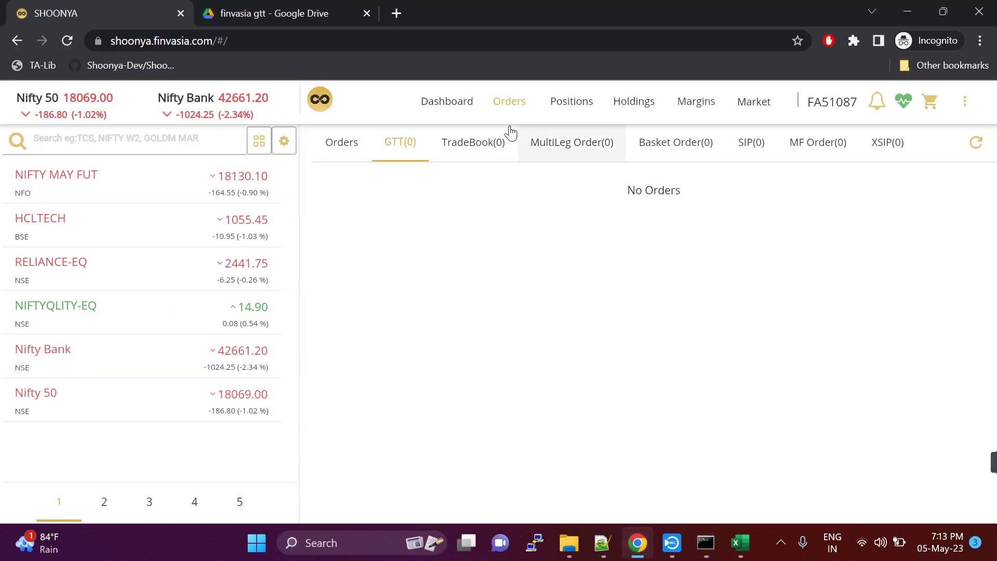
left_click(474, 138)
left_click(401, 147)
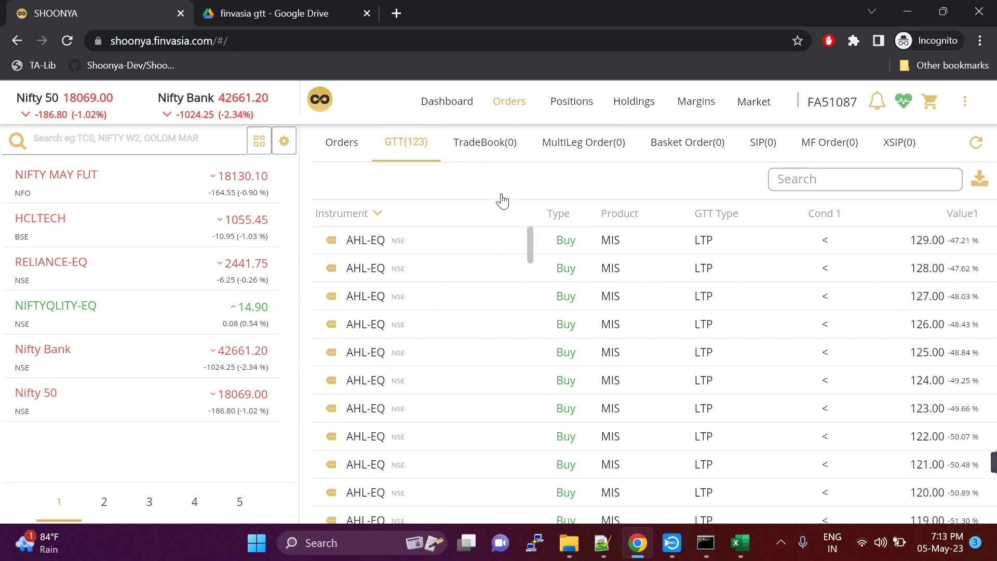
left_click(477, 145)
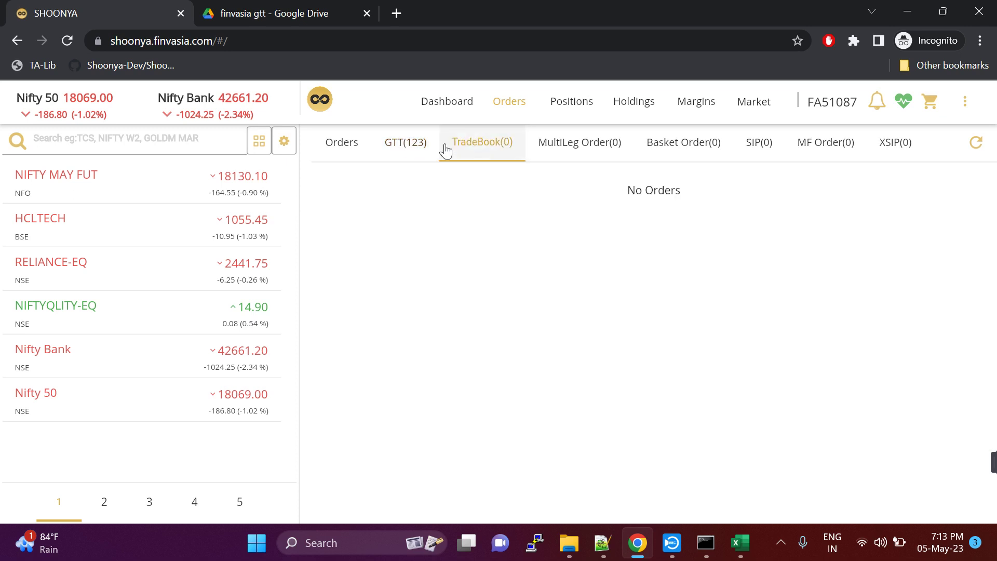
left_click(403, 150)
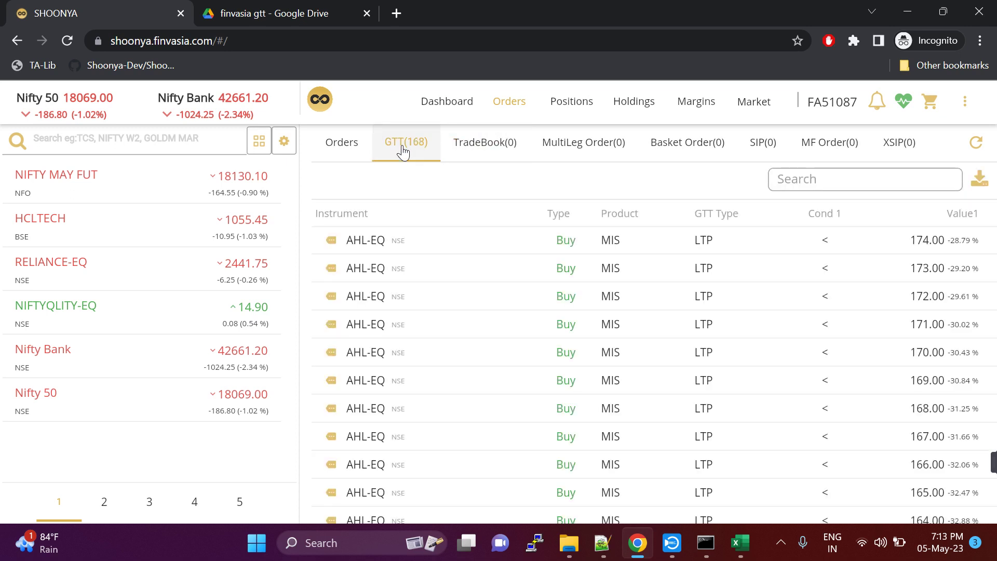
left_click(703, 550)
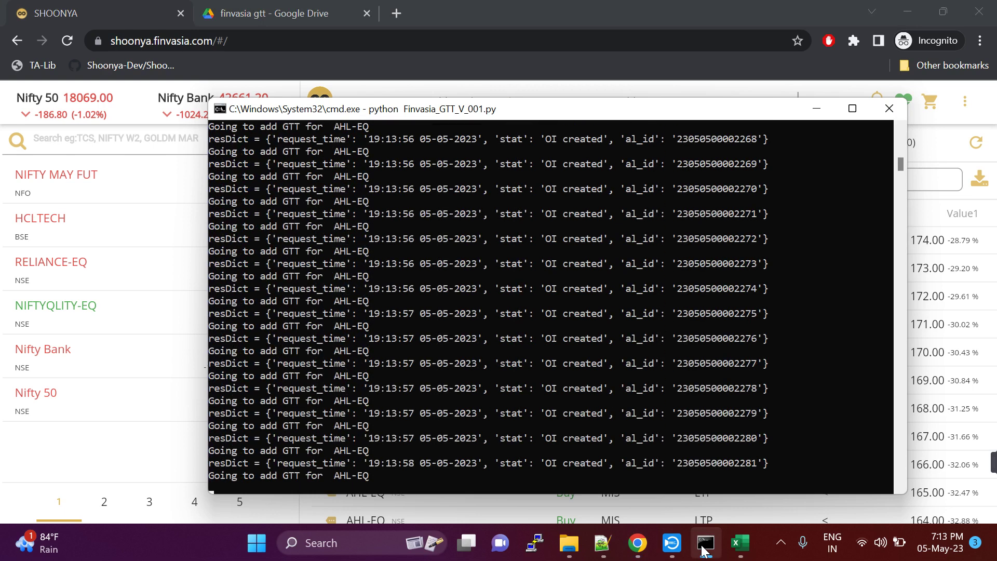
left_click(704, 550)
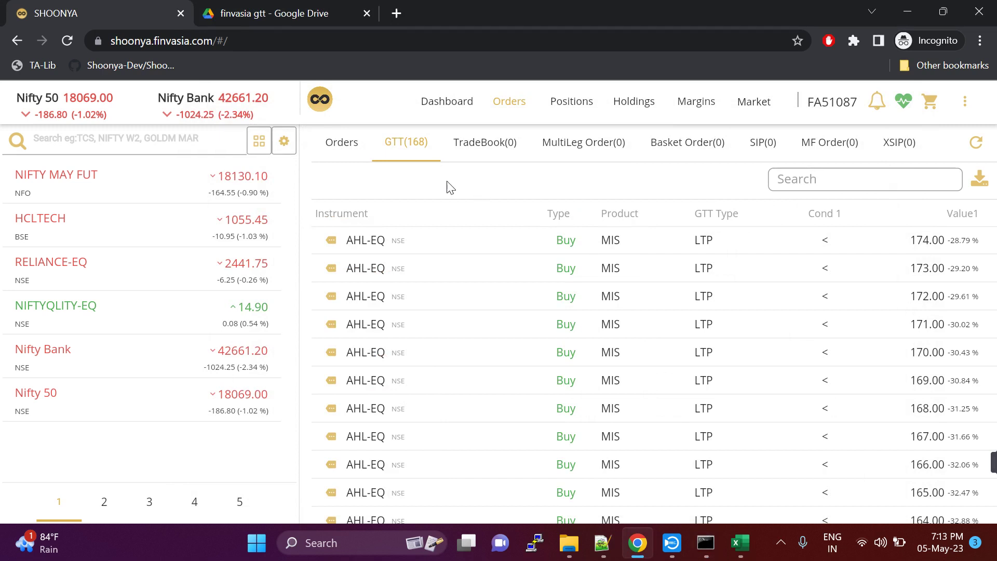
left_click(472, 151)
left_click(415, 148)
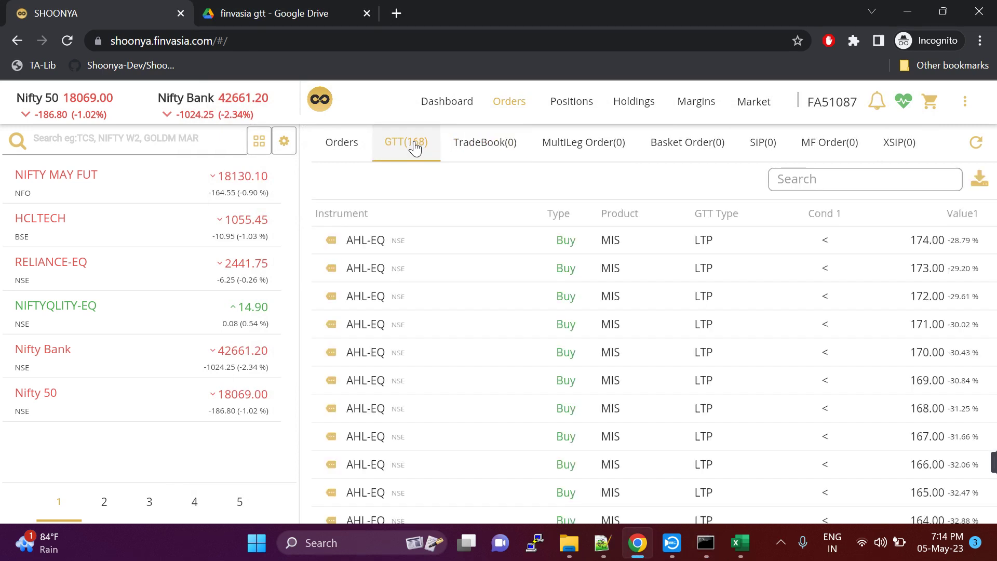
Cancel the top AHL-EQ GTT manually from its row menu in Shoonya.
left_click(331, 240)
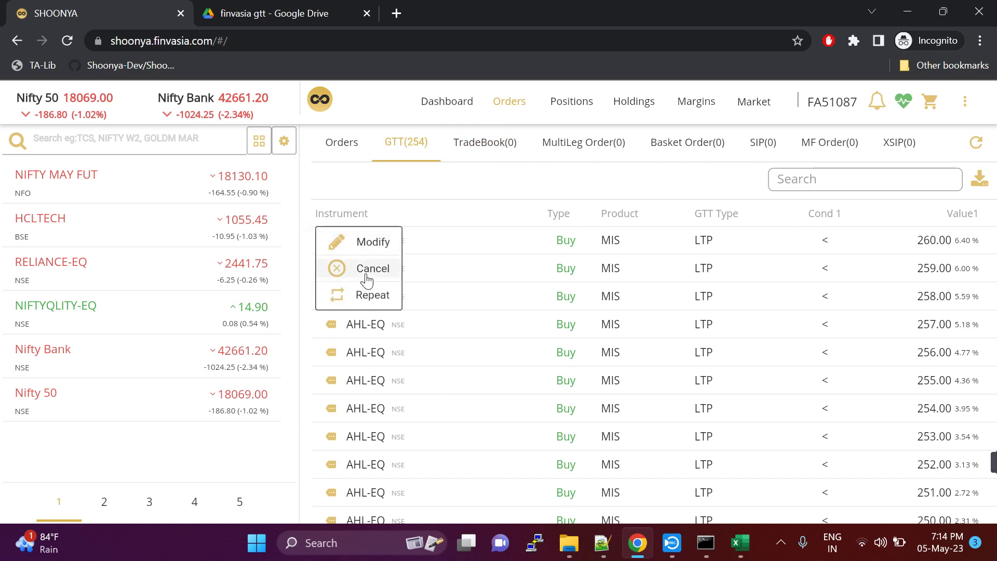
left_click(367, 276)
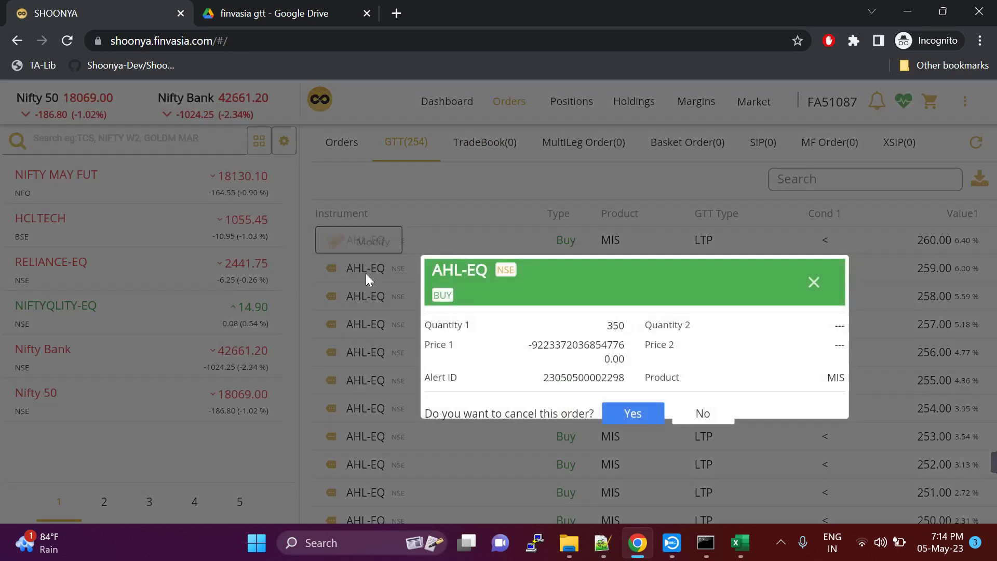
left_click(635, 410)
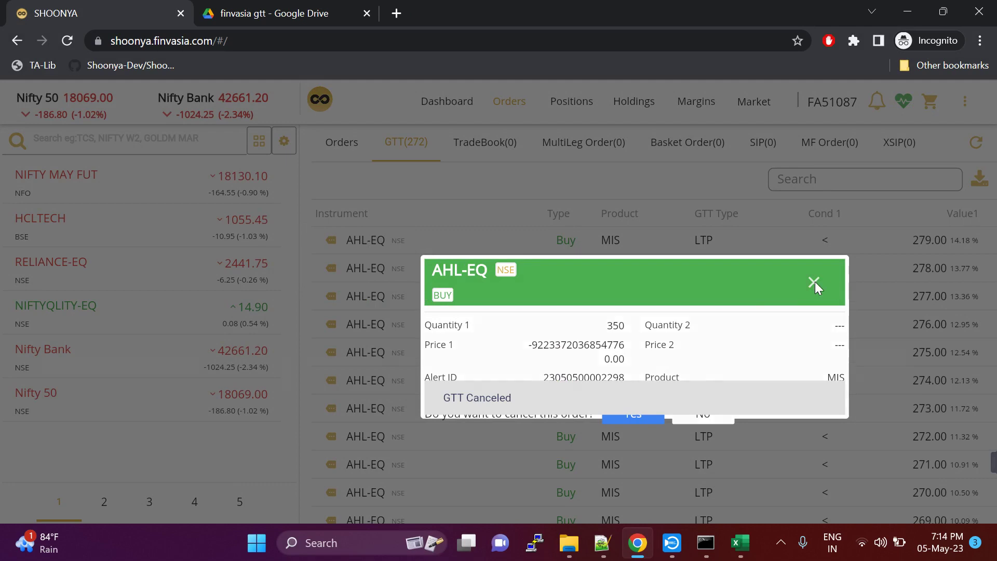
left_click(814, 282)
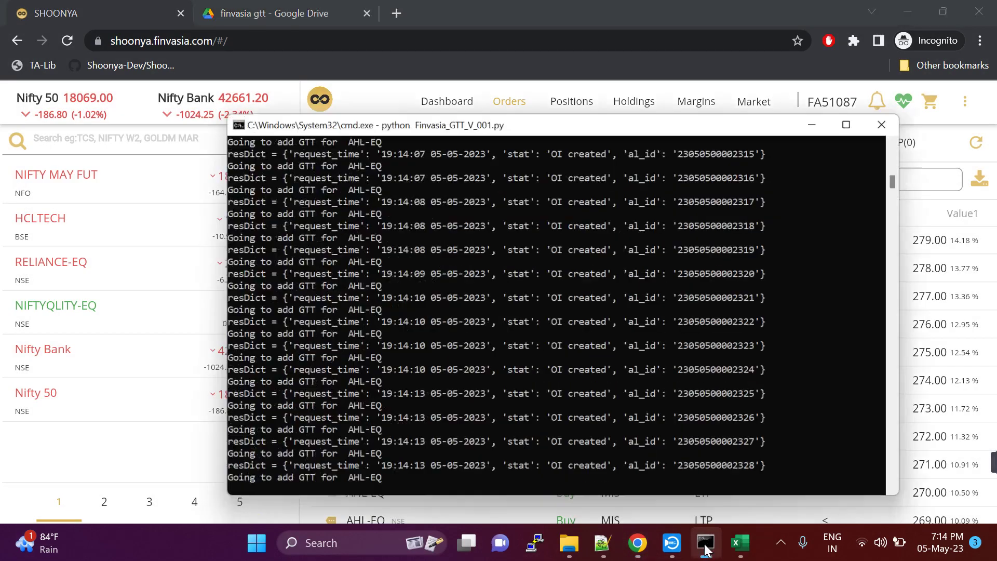
Check the script's final summary and refresh Shoonya to see GTT(375) topping at 382.00, then return to Excel.
left_click(705, 542)
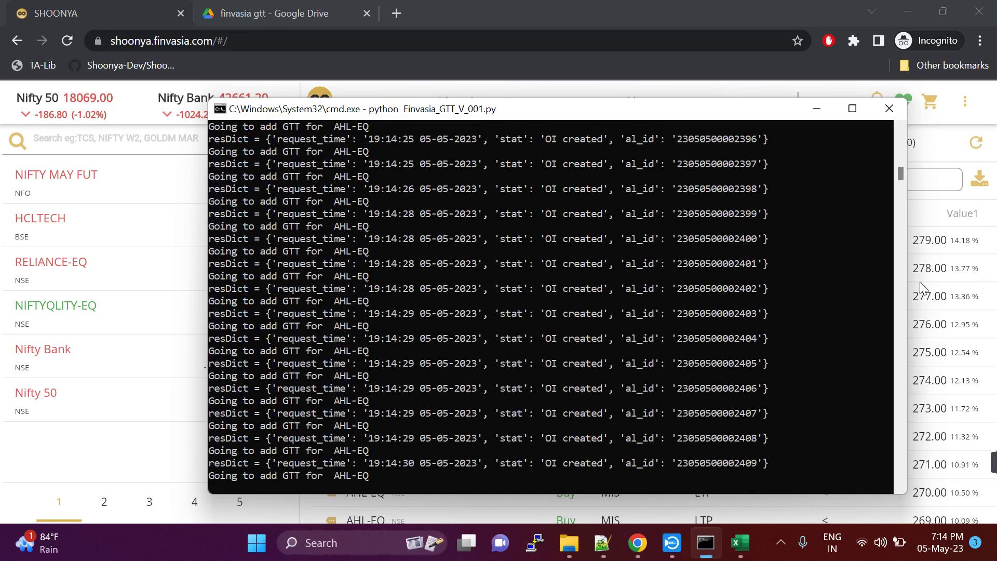
left_click(920, 280)
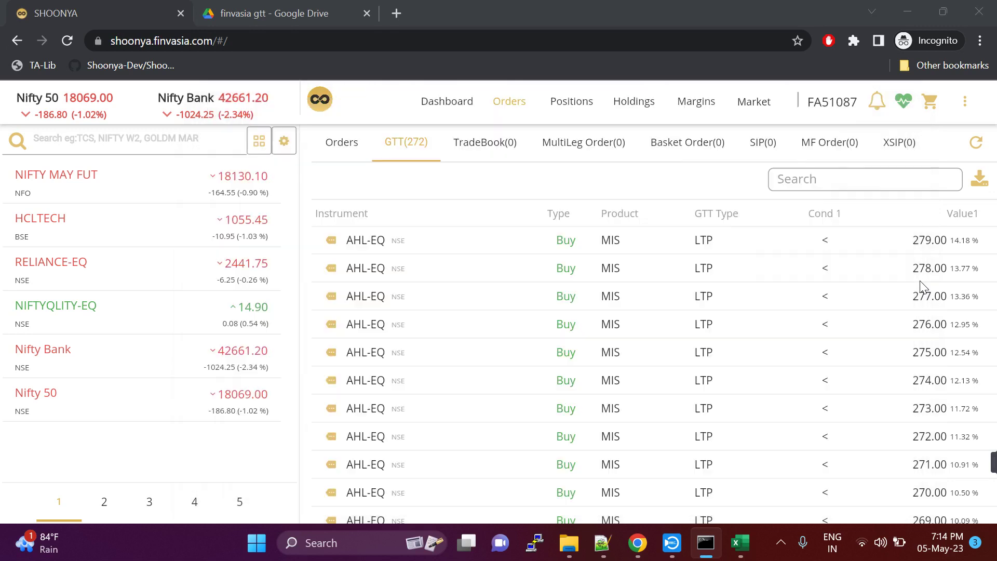
left_click(508, 151)
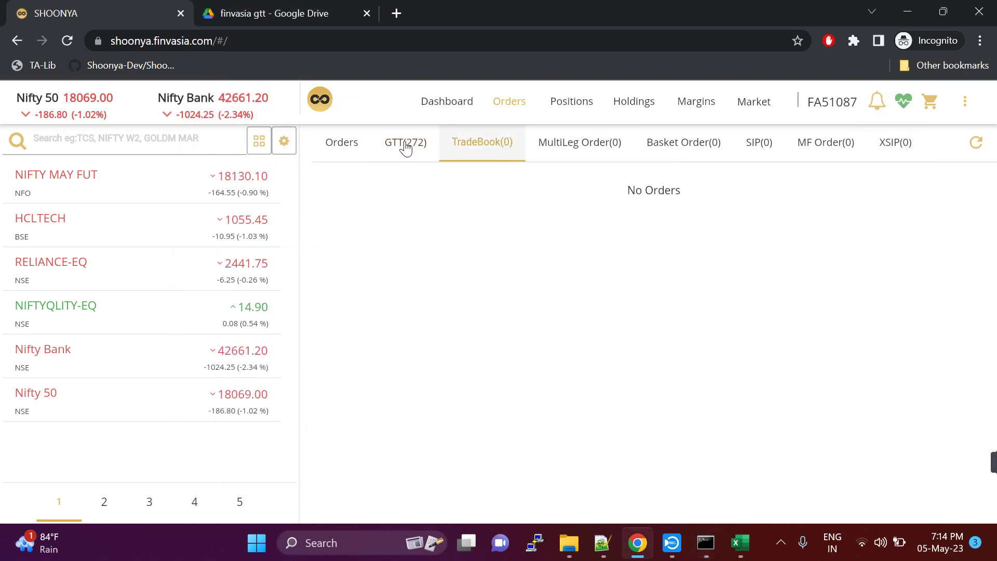
left_click(402, 147)
left_click(402, 148)
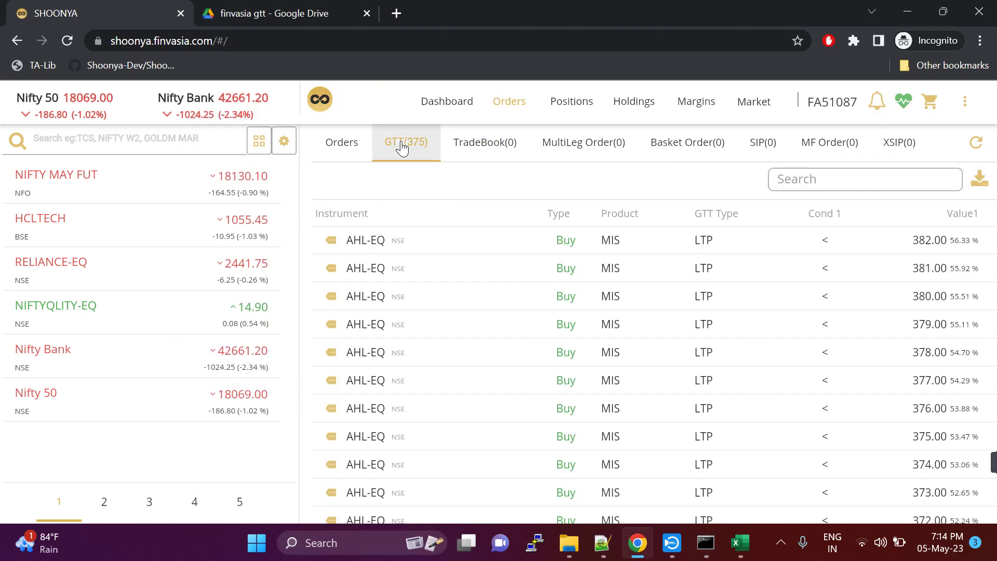
left_click(706, 545)
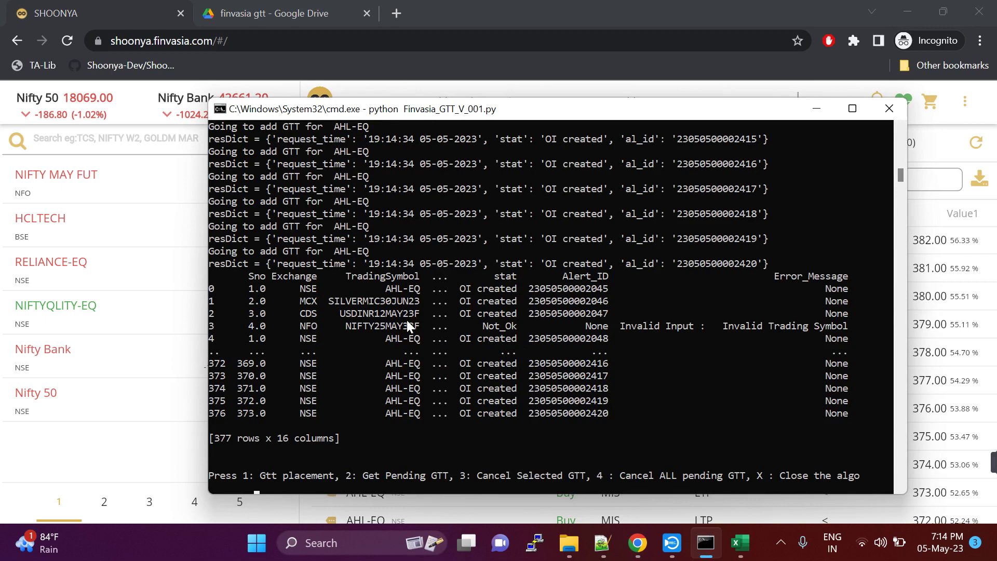
left_click(742, 556)
left_click(462, 337)
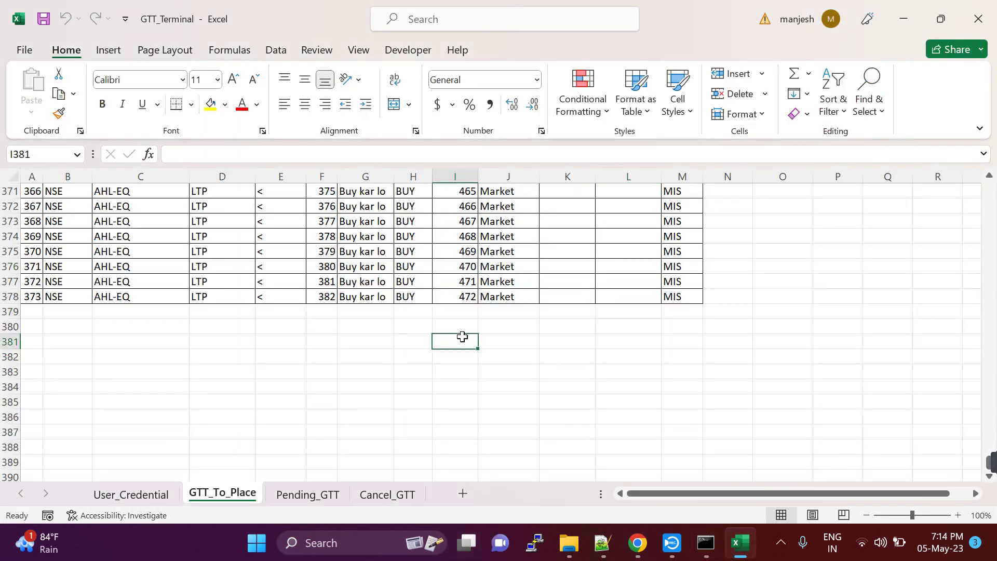
On Pending_GTT, scan the Alert_ID column and the failed NIFTY row 5 marked Not_Ok.
left_click(302, 496)
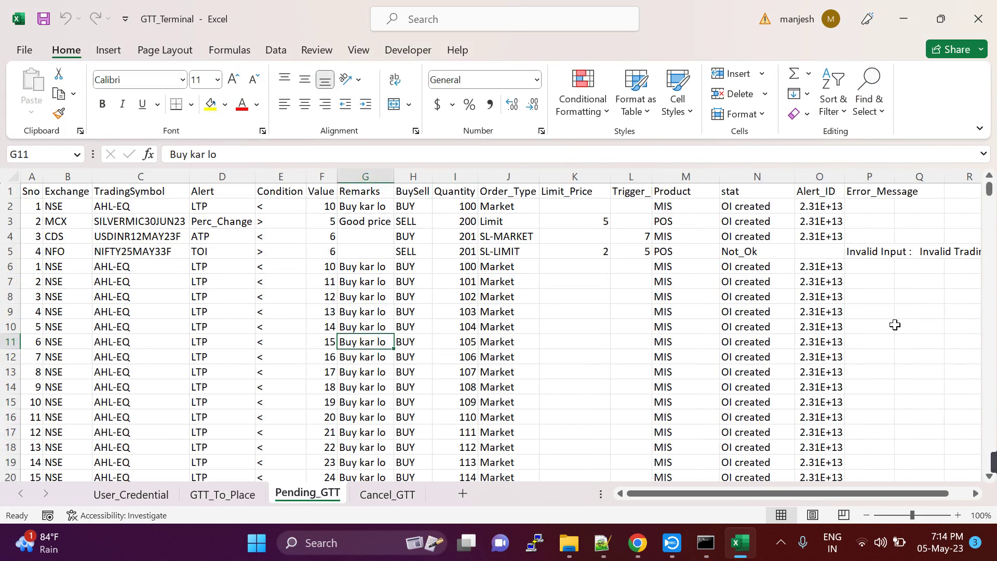
left_click(834, 239)
left_click(836, 249)
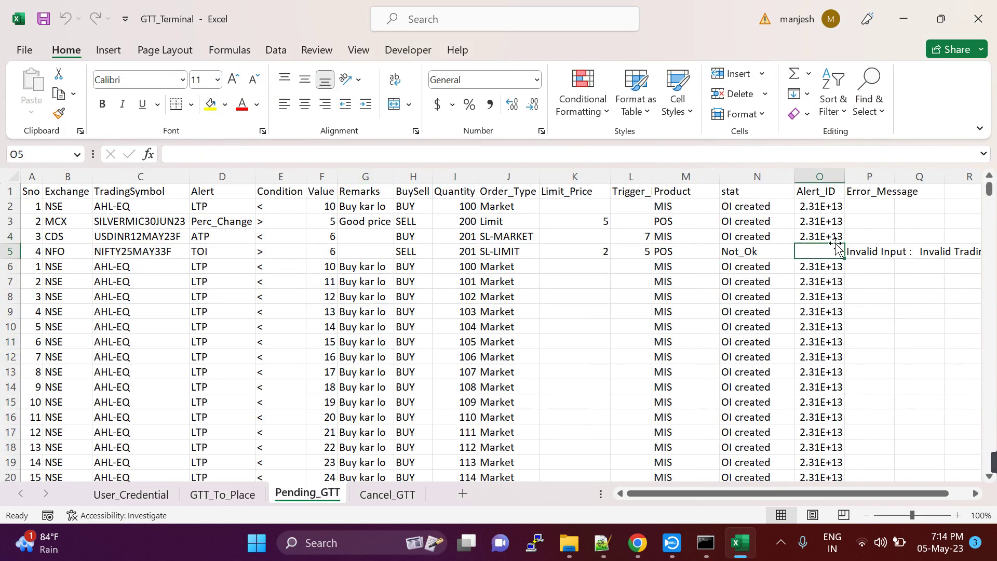
key("Down")
key("Down")
key("Down")
key("Down")
key("Down")
key("Down")
key("Down")
key("Down")
key("Down")
key("Down")
key("Down")
key("Down")
key("Down")
key("Down")
key("Down")
key("Down")
key("Down")
key("Down")
key("Down")
key("Down")
key("Down")
key("Down")
key("Down")
key("Down")
key("Down")
key("Down")
key("Down")
key("Down")
key("Down")
key("Down")
key("Down")
key("Down")
key("Down")
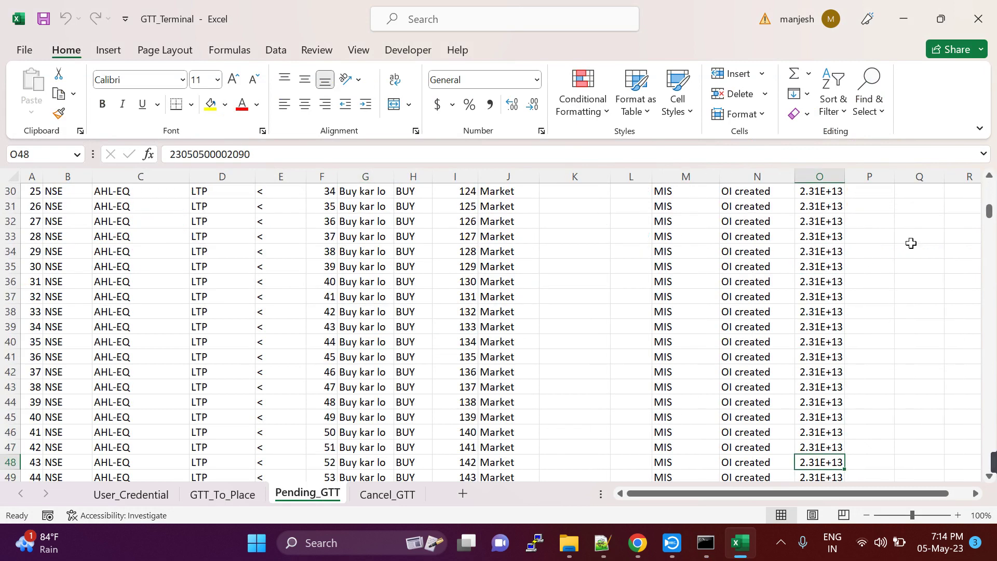
left_click_drag(991, 215, 988, 193)
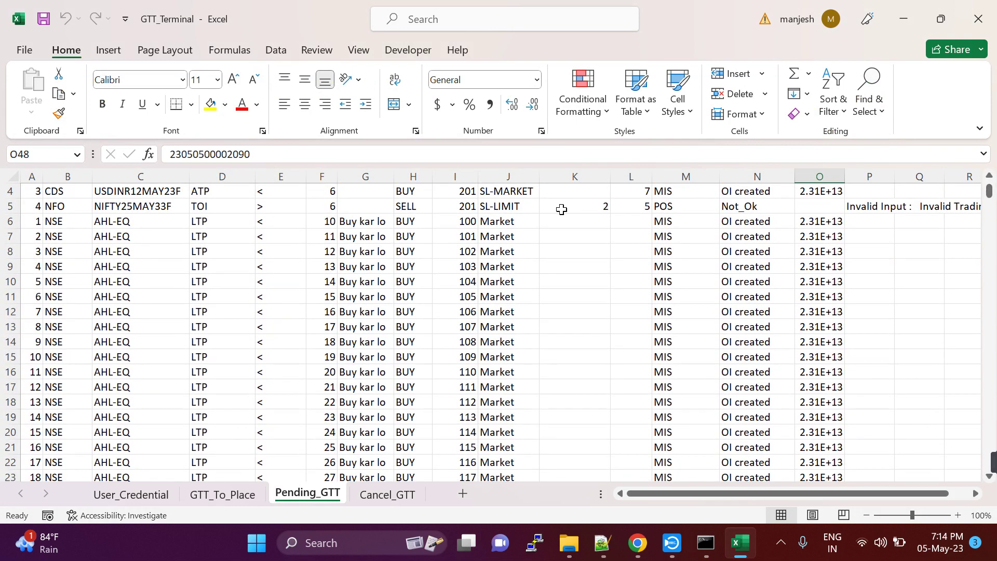
left_click(809, 207)
key("Left")
key("Left")
key("Left")
key("Left")
key("Left")
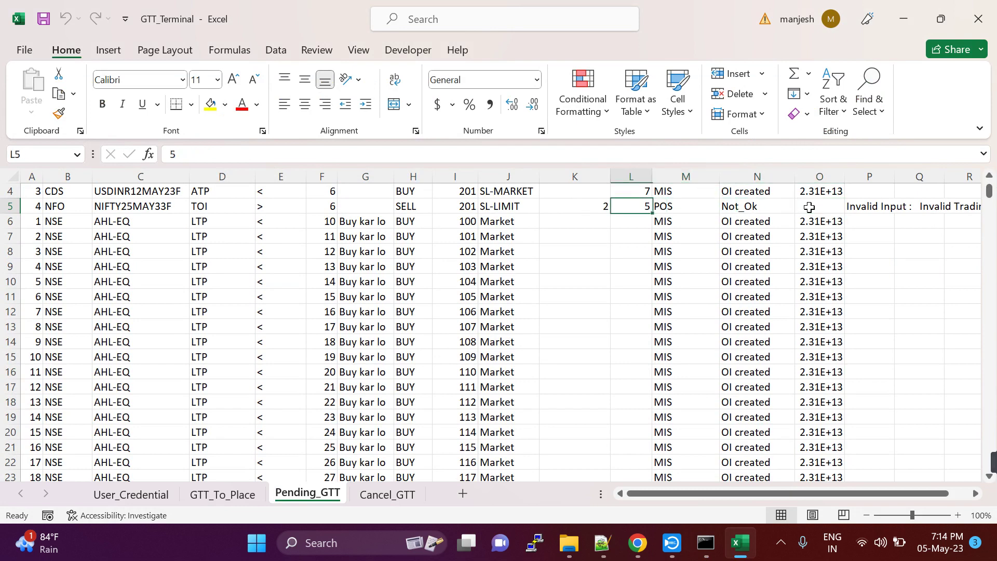
Inspect the end of GTT_To_Place and the NIFTY25MAY33F trading symbol in C5.
left_click(207, 497)
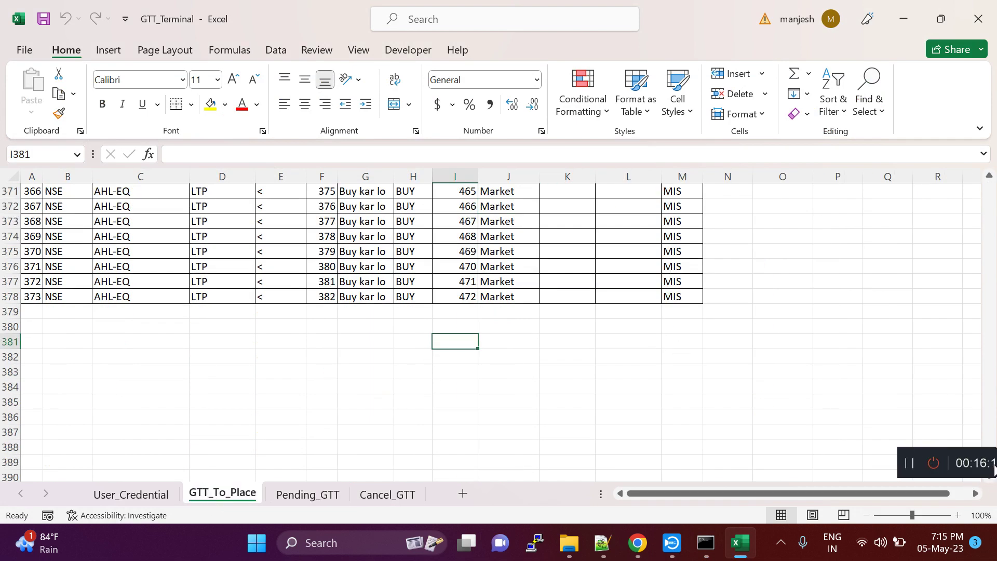
left_click(908, 341)
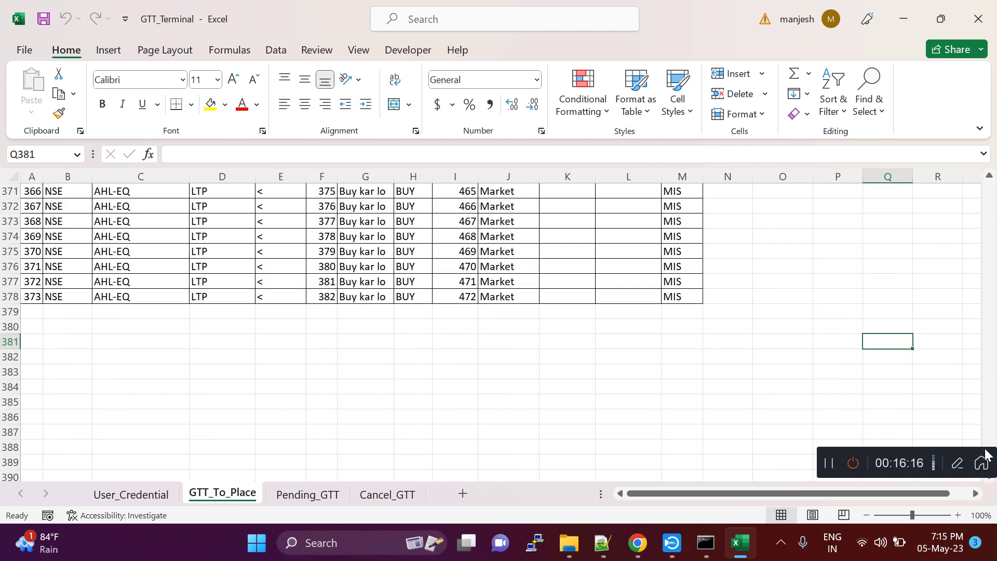
key("Up")
key("Up")
key("Up")
key("Up")
key("Up")
key("Up")
key("Up")
key("Up")
key("Up")
key("Up")
key("Up")
key("Up")
key("Up")
key("Up")
key("Up")
key("Up")
key("Up")
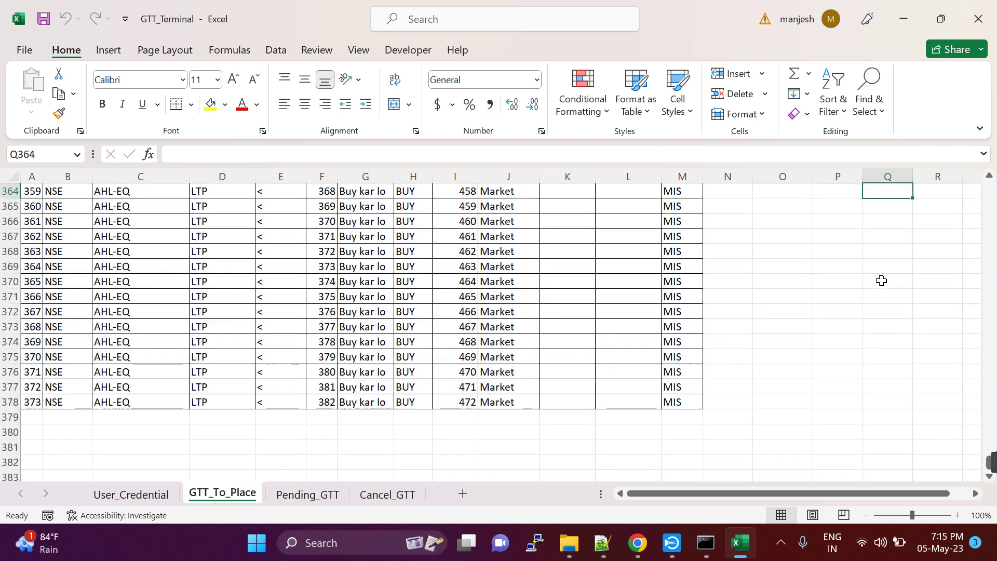
scroll(989, 255, "up", 20)
scroll(990, 254, "up", 20)
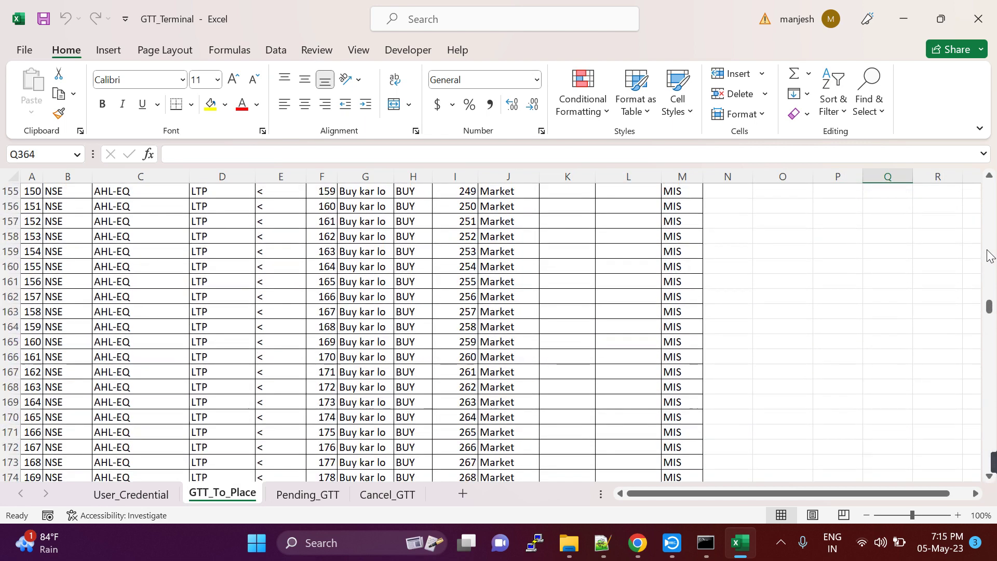
left_click_drag(989, 252, 988, 185)
left_click(162, 252)
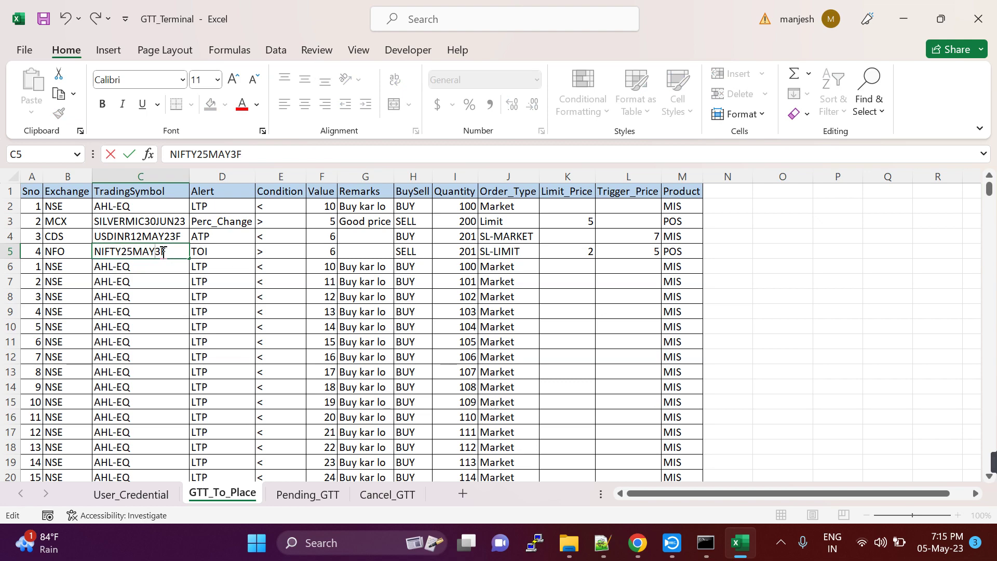
key("Return")
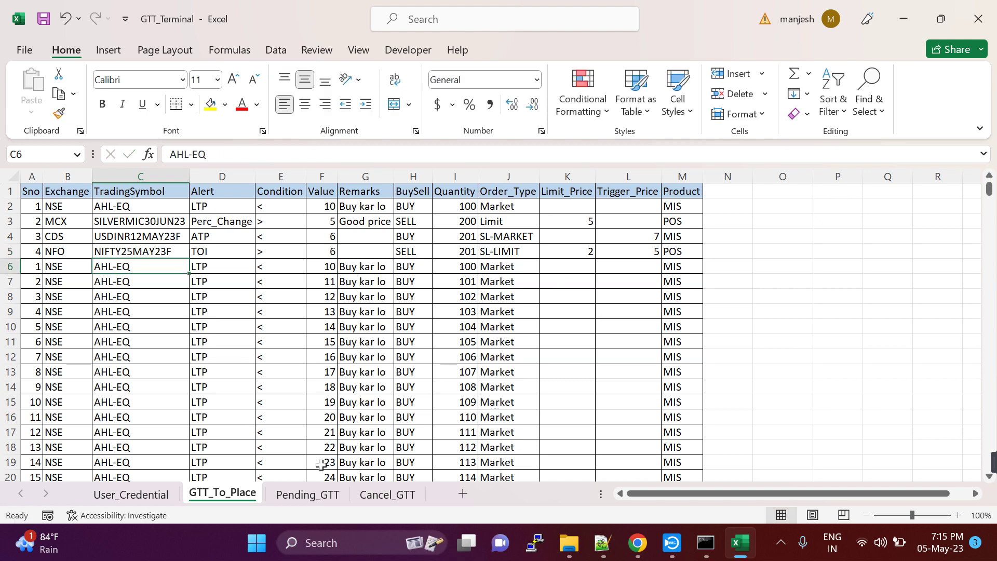
Copy the alert IDs in O6:O25 from Pending_GTT and go to the Cancel_GTT sheet.
left_click(300, 492)
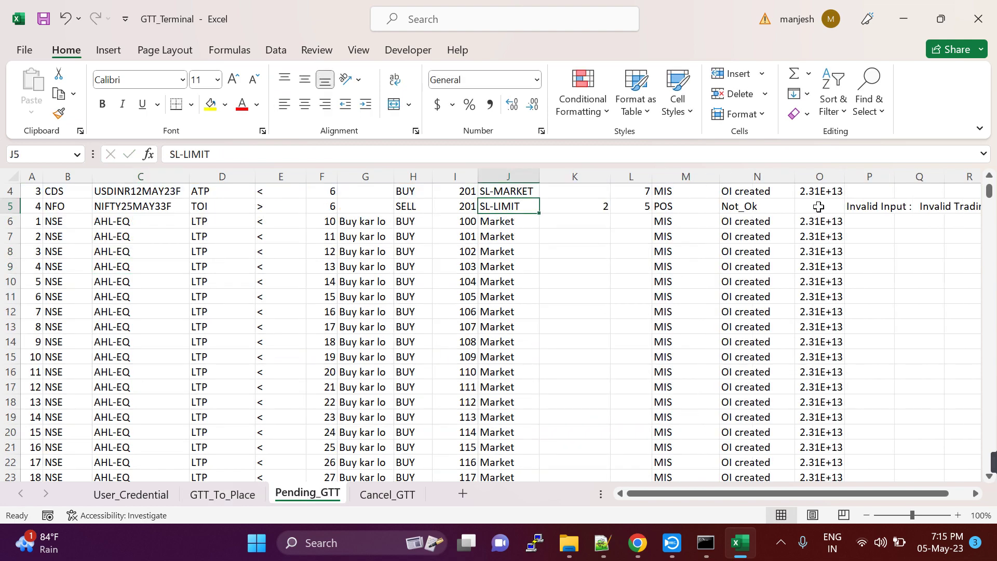
left_click_drag(812, 225, 827, 410)
key("ctrl+c")
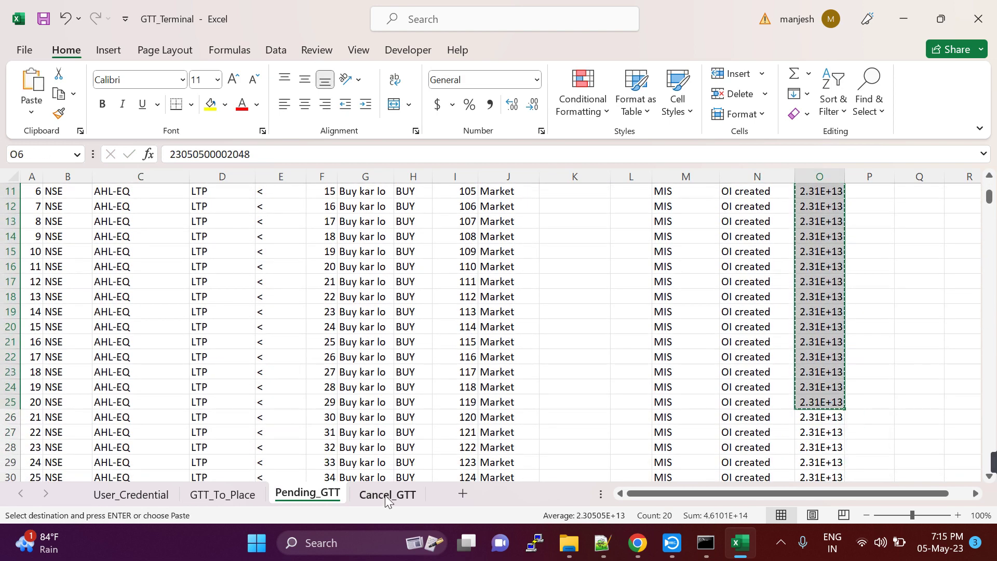
left_click(385, 494)
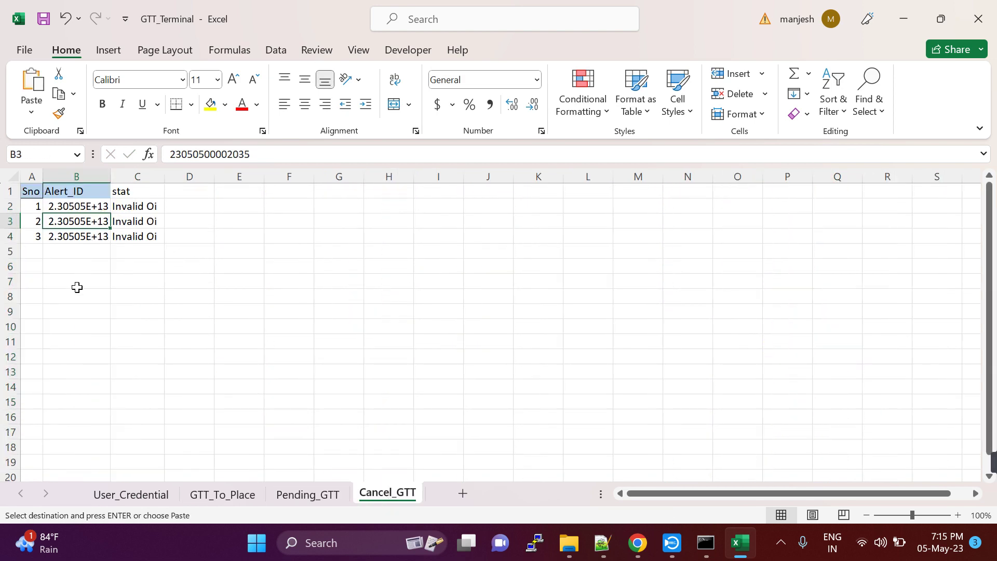
key("alt+Tab")
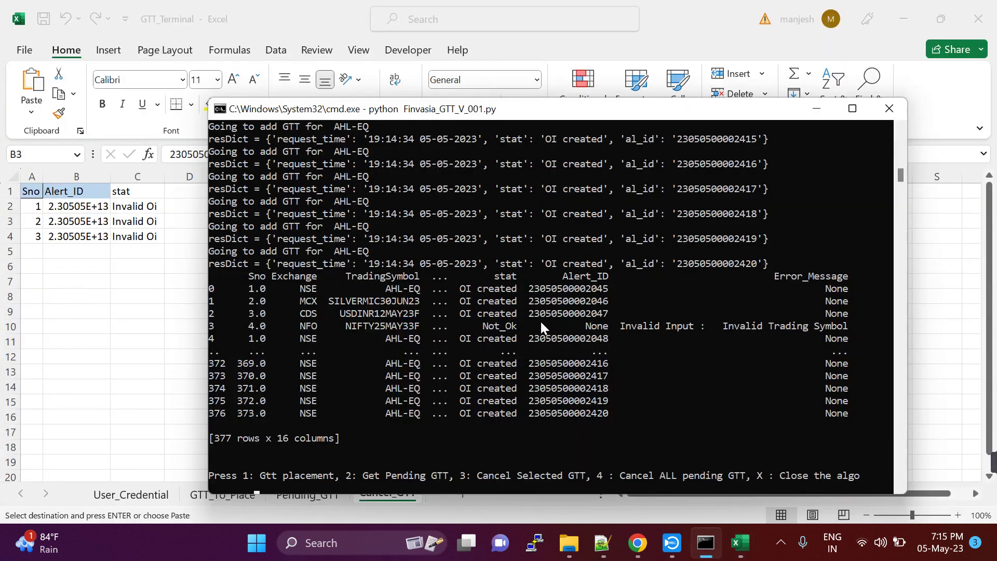
Run option 4 in the script console to cancel all pending GTTs, each reporting 'OI deleted'.
left_click(565, 325)
type("4")
key("Return")
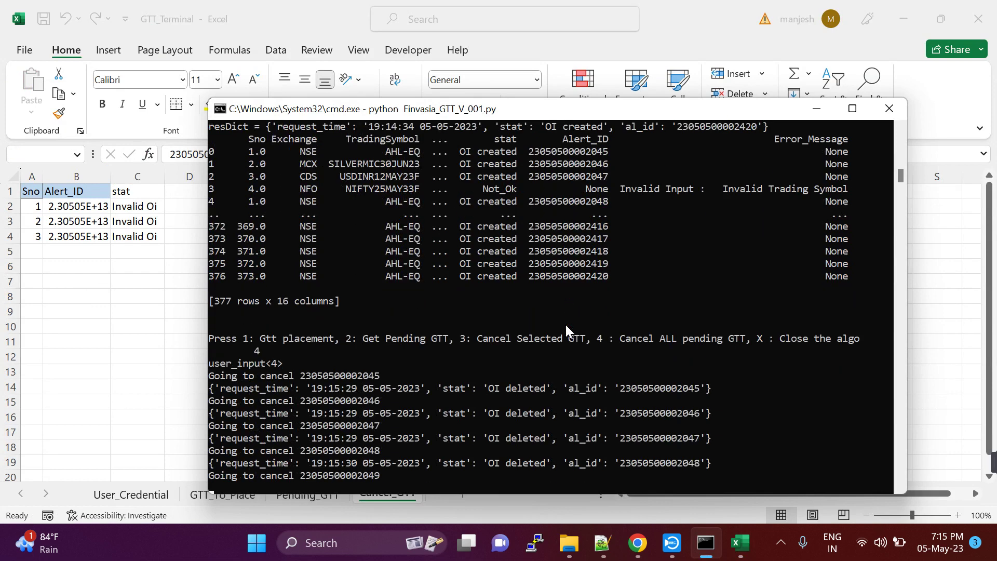
left_click(637, 542)
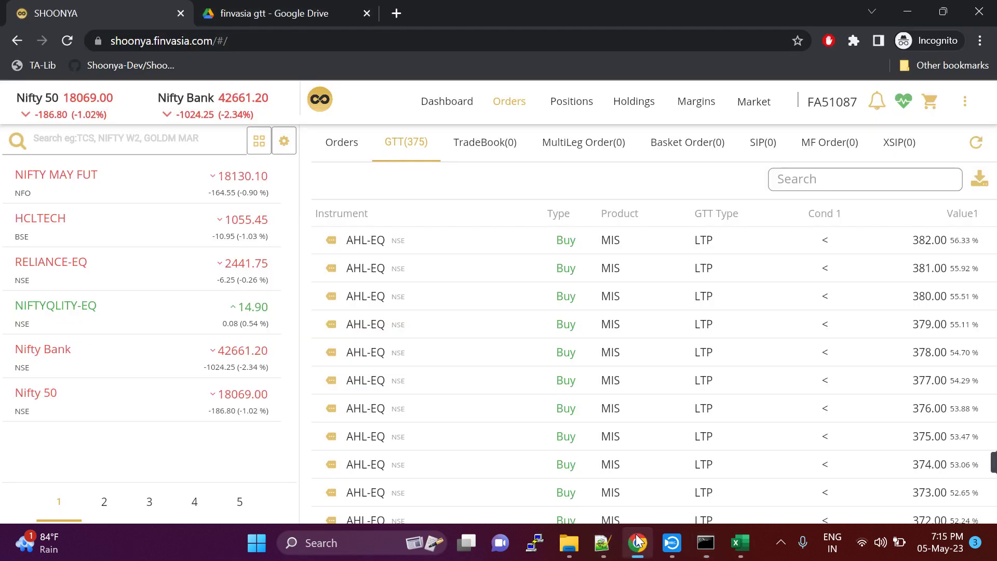
Repeatedly refresh Shoonya's GTT tab as the count drops from 375 to 301, then return to the workbook.
left_click(482, 145)
left_click(403, 148)
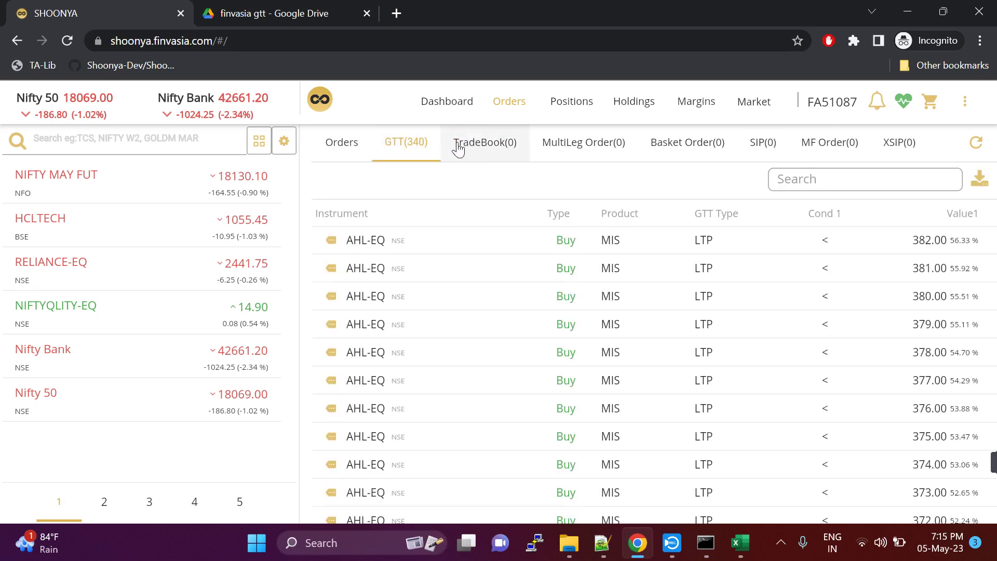
left_click(484, 143)
left_click(416, 150)
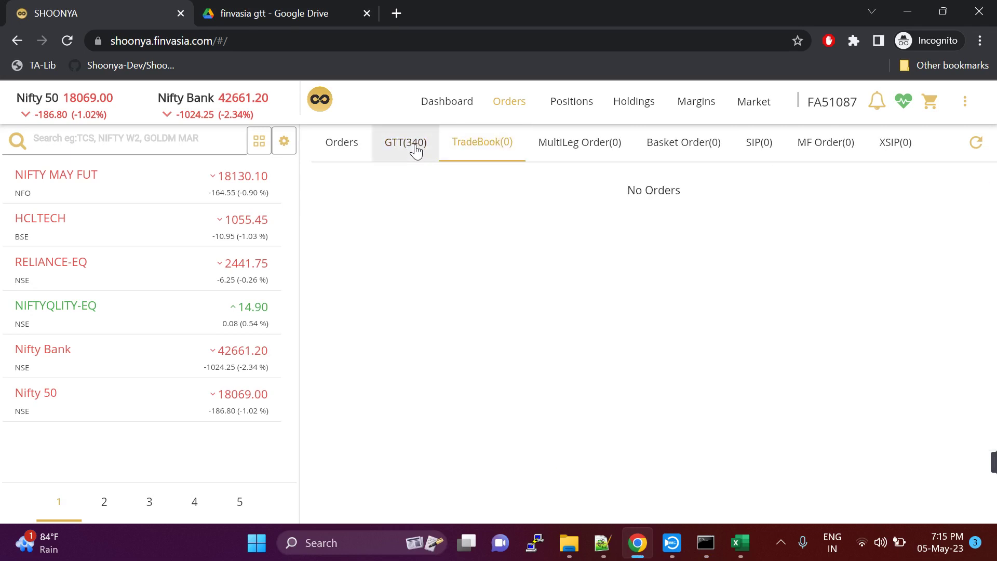
left_click(500, 150)
left_click(401, 149)
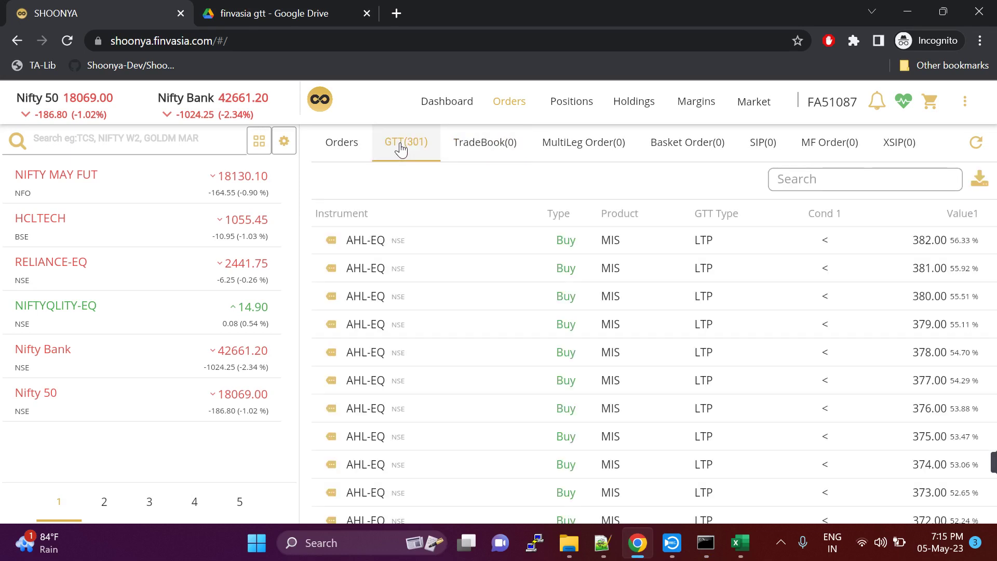
left_click(705, 543)
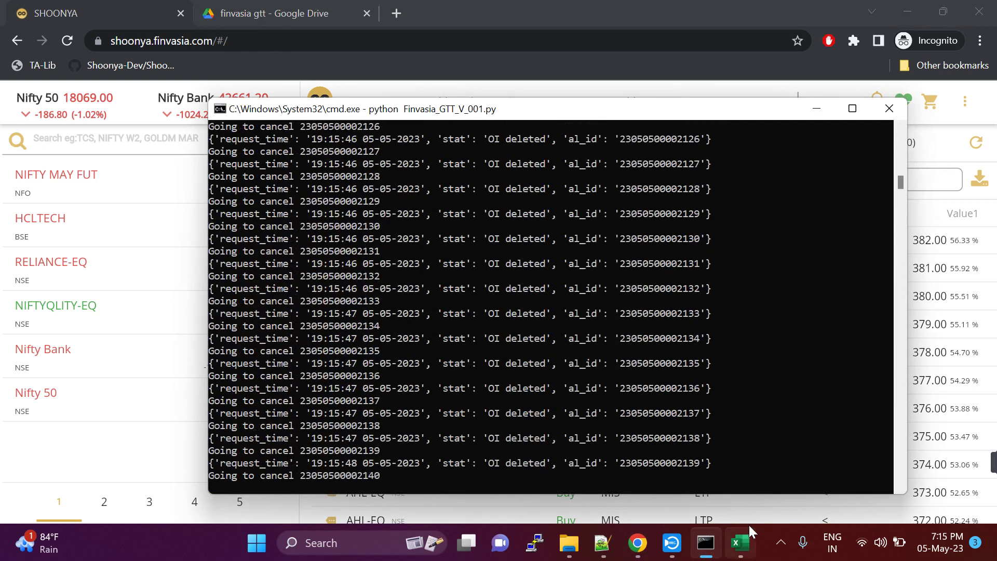
left_click(740, 542)
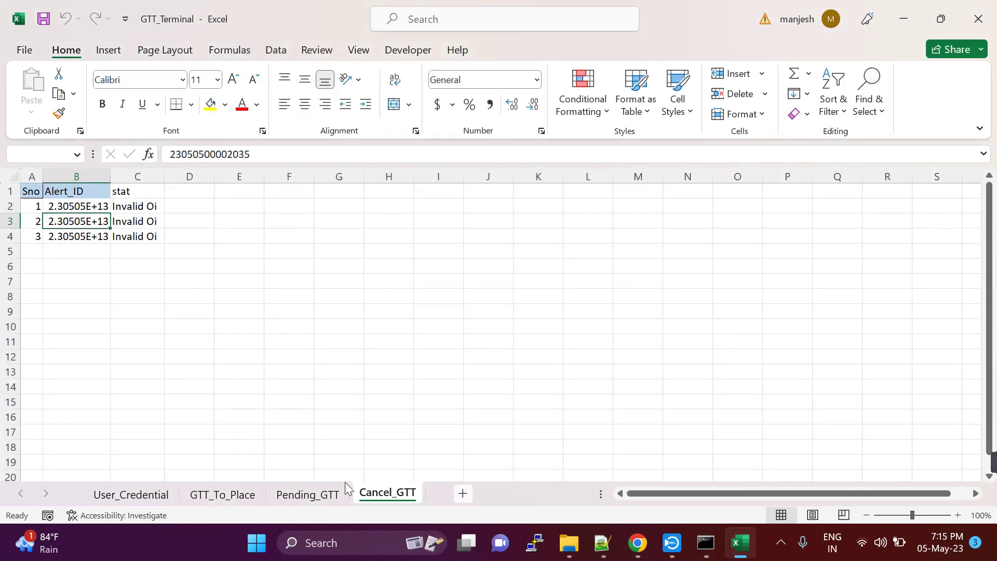
Return to GTT_To_Place and view D2's allowed alert types without changing anything.
left_click(206, 495)
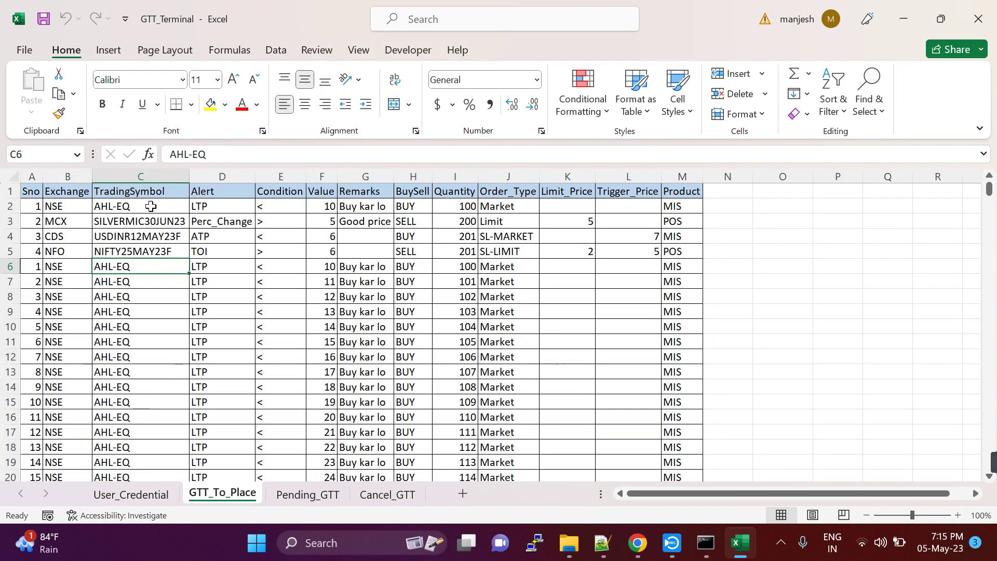
left_click(227, 209)
left_click(262, 208)
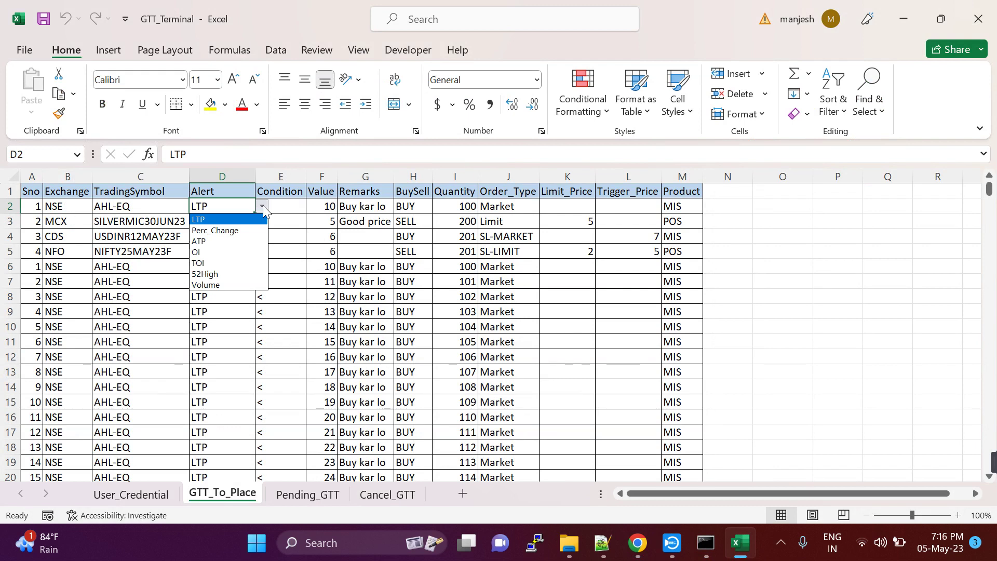
key("Escape")
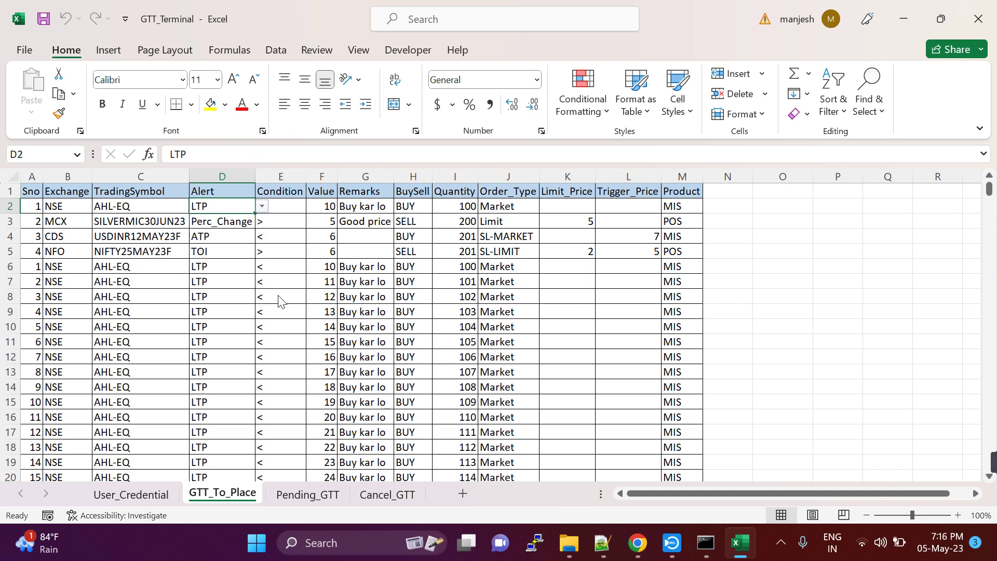
Inspect the order table's Remarks, quantity, Limit/SL-LIMIT order types, product type and price cells.
left_click(360, 327)
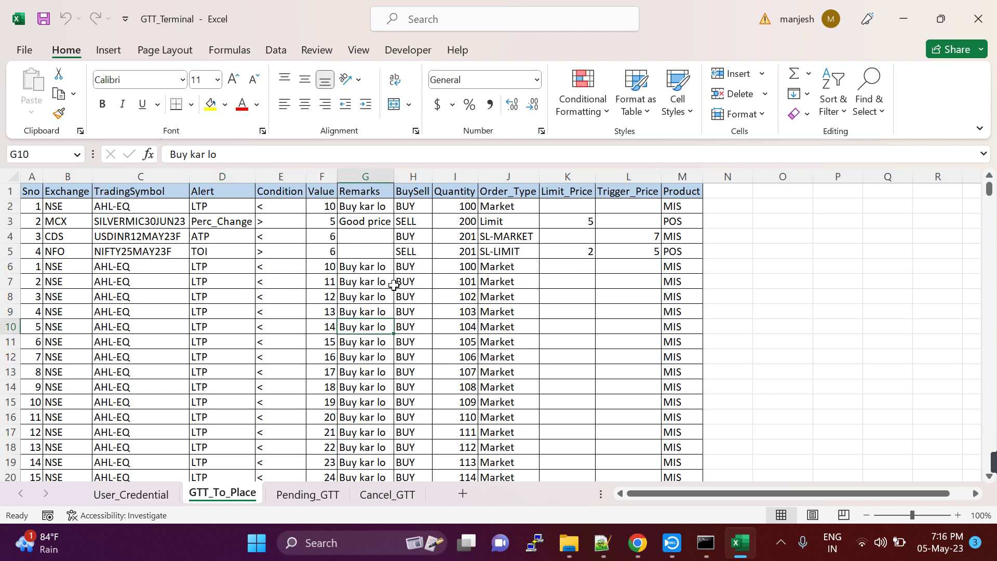
left_click(469, 241)
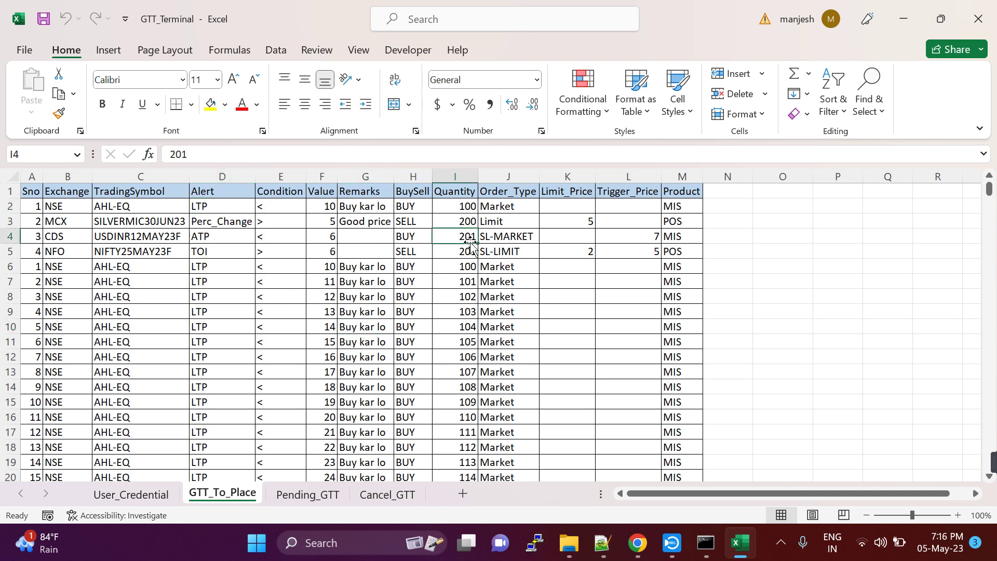
left_click(533, 224)
left_click(670, 235)
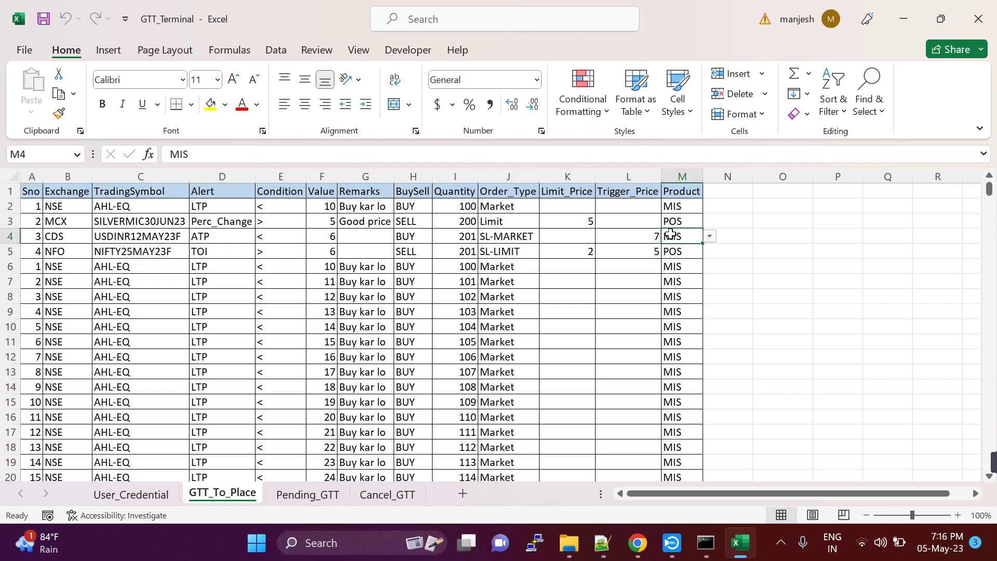
left_click(560, 241)
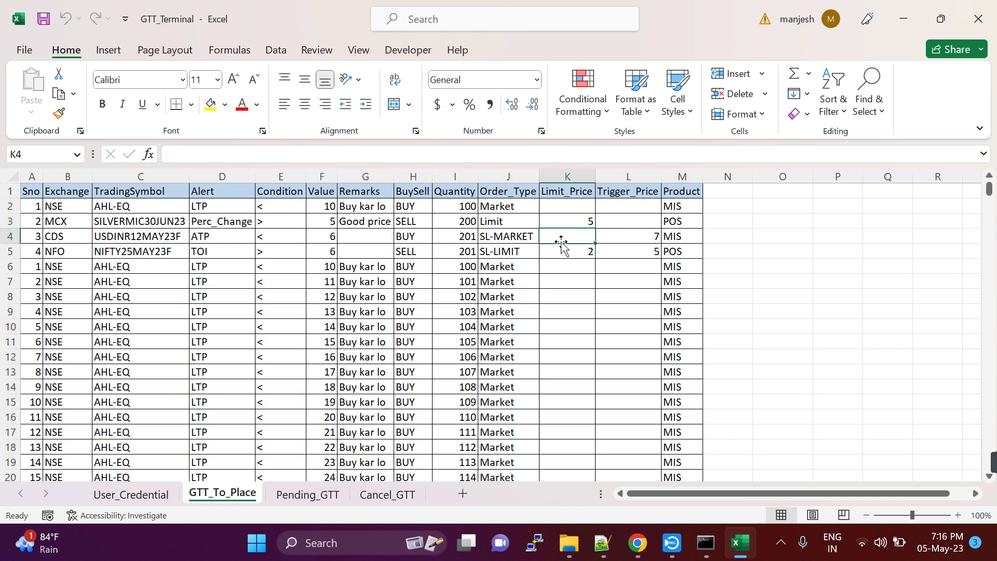
left_click(631, 262)
left_click(501, 254)
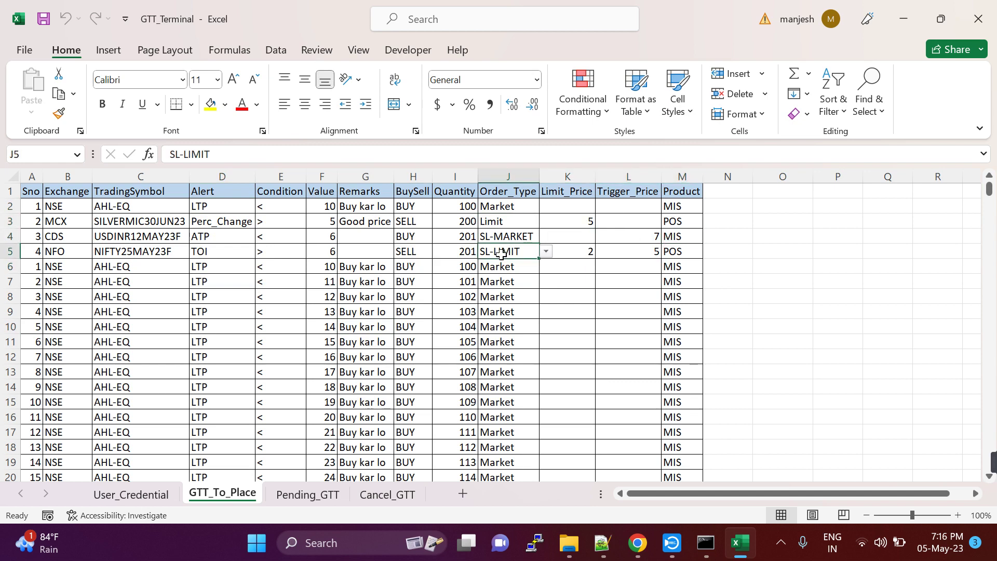
Cycle through the Pending_GTT, Cancel_GTT and User_Credential sheets, ending back on GTT_To_Place.
left_click(287, 498)
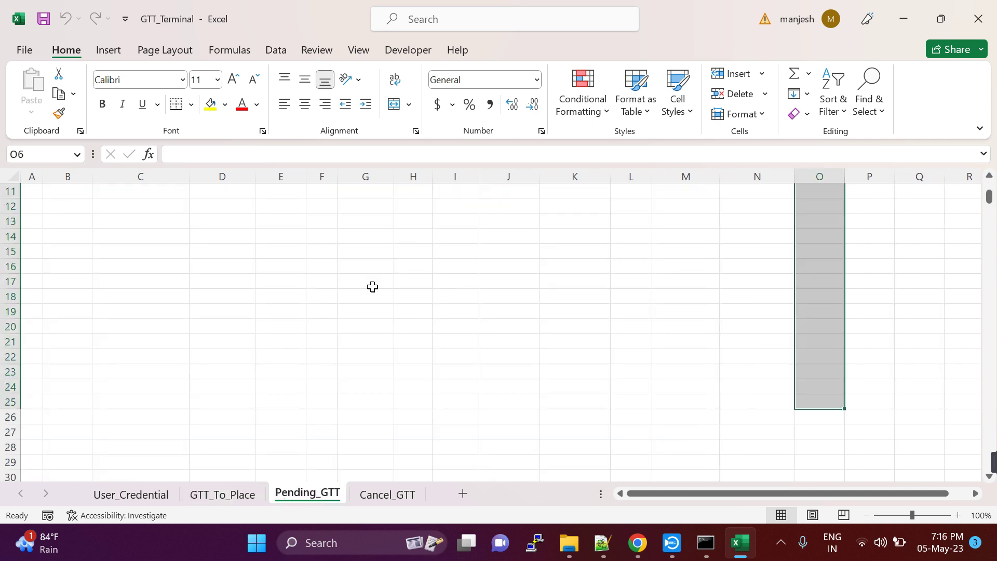
left_click(369, 495)
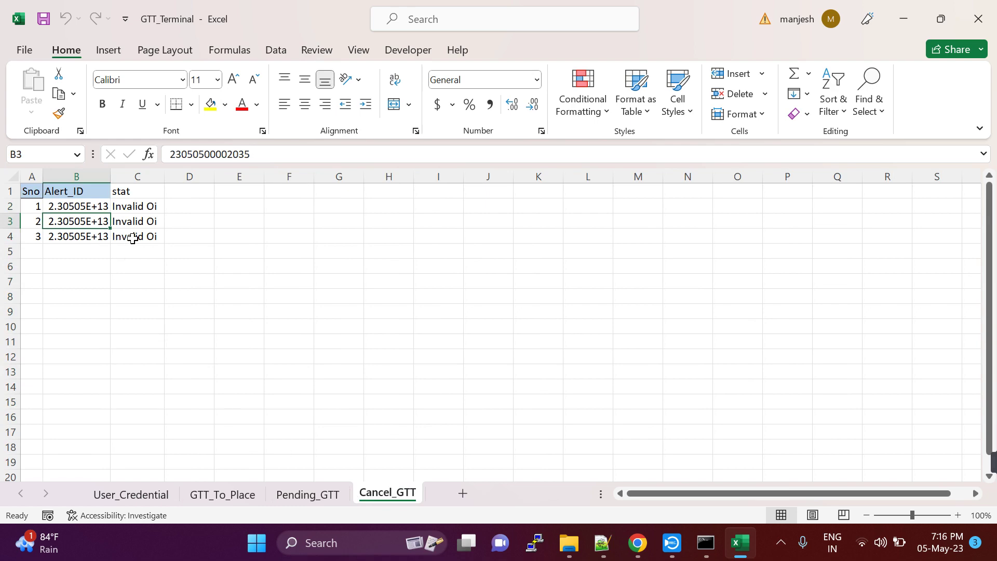
left_click(129, 495)
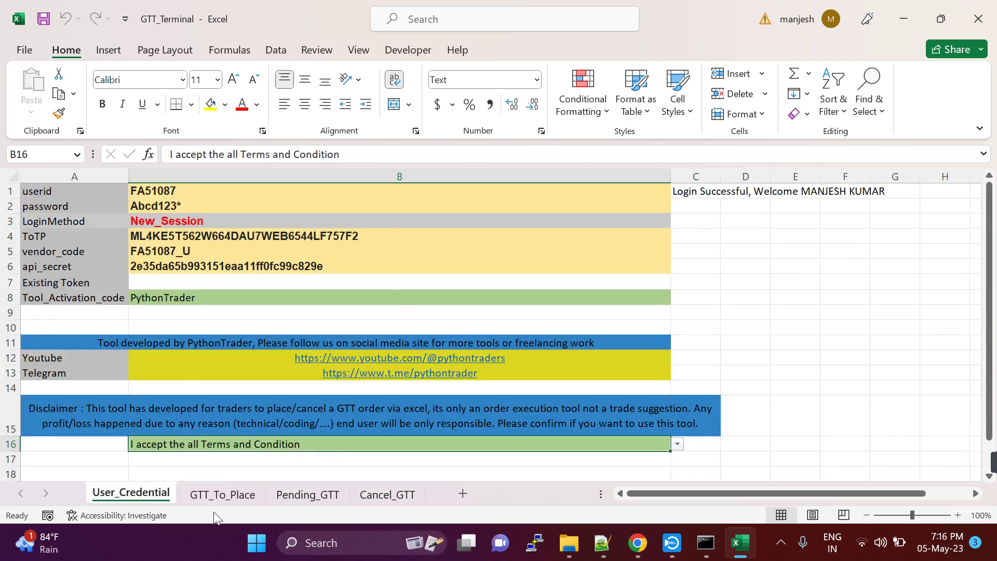
left_click(203, 493)
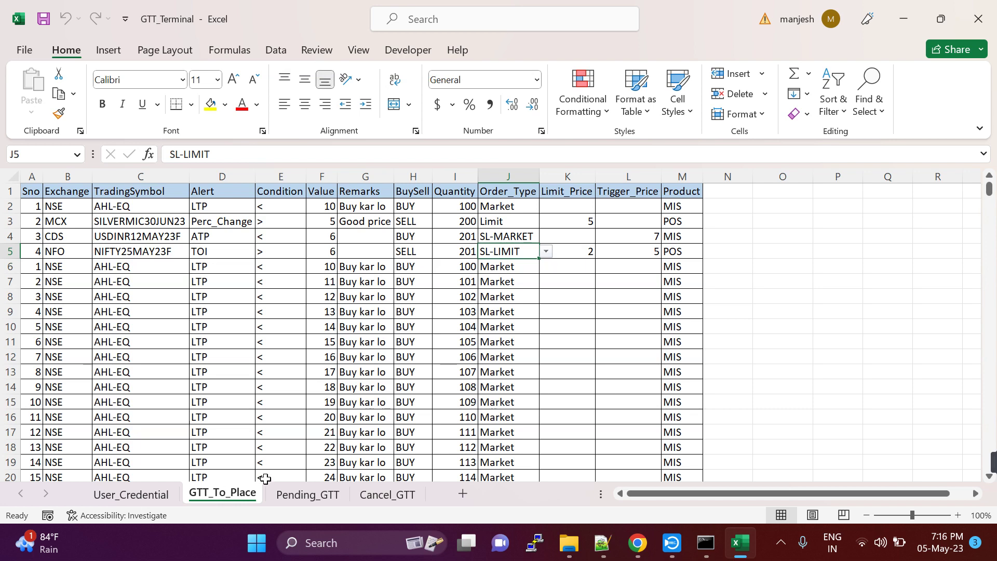
Check row 15's BuySell value, then enter scratch numbers 2200, 2100, 2000 into O6:O8.
left_click(400, 396)
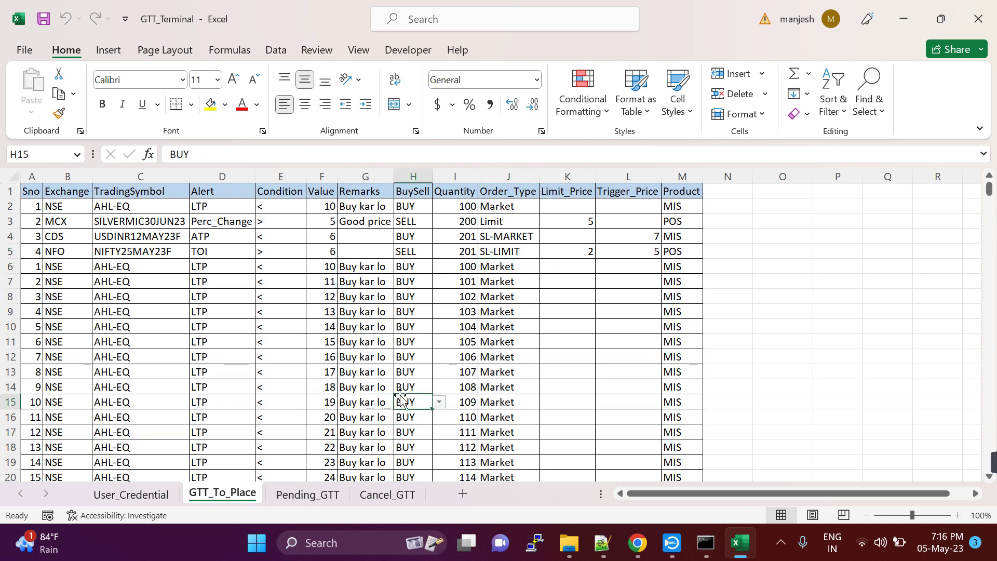
left_click(770, 267)
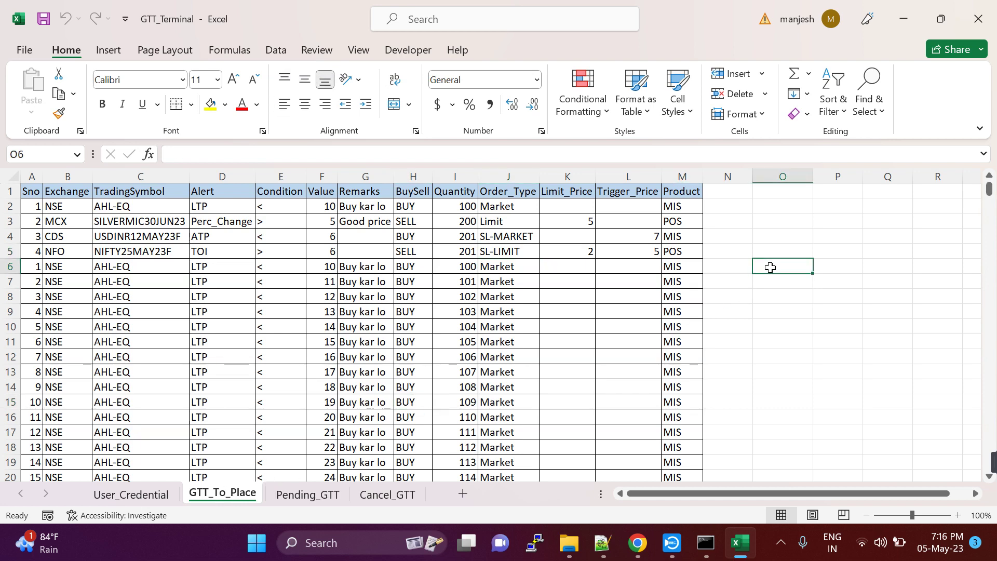
type("2200")
key("Return")
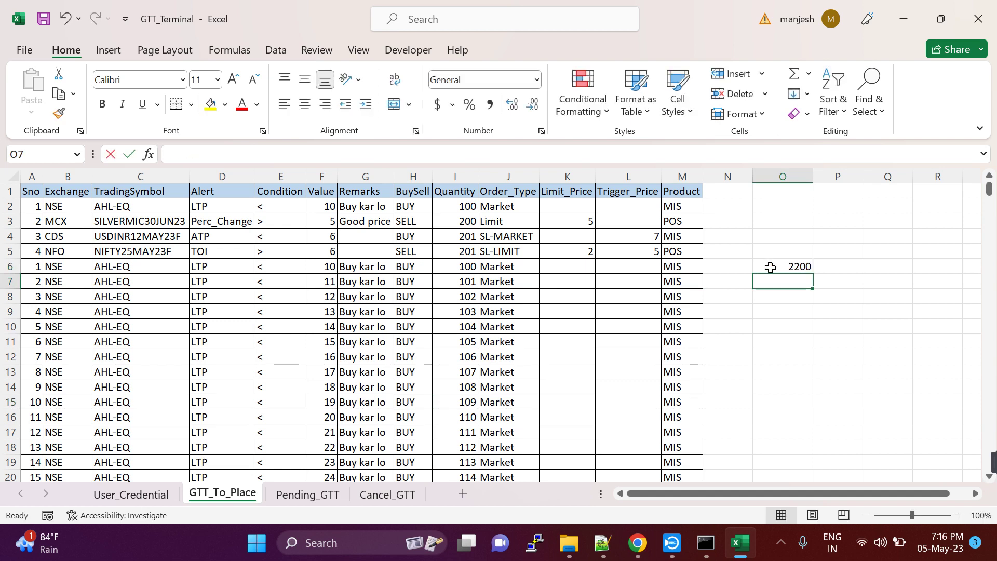
type("2100")
key("Return")
type("2000")
key("Return")
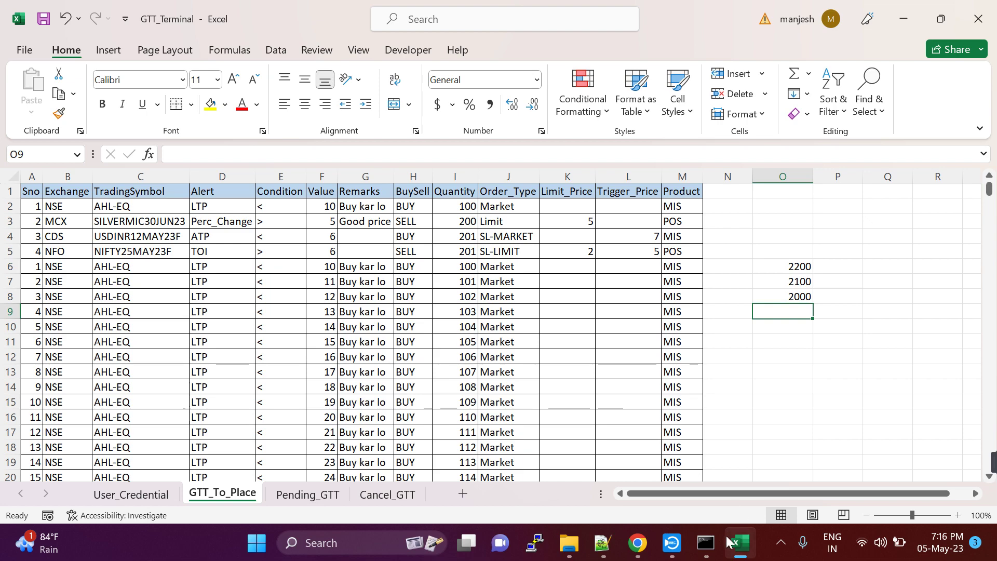
Glance at the script window, then clear the scratch area O4:P10.
left_click(707, 545)
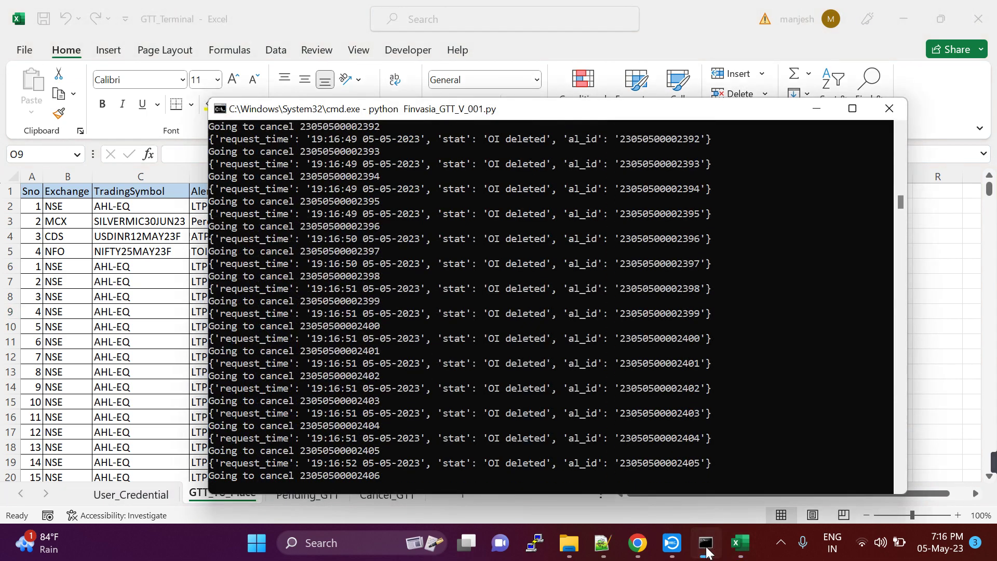
left_click(706, 548)
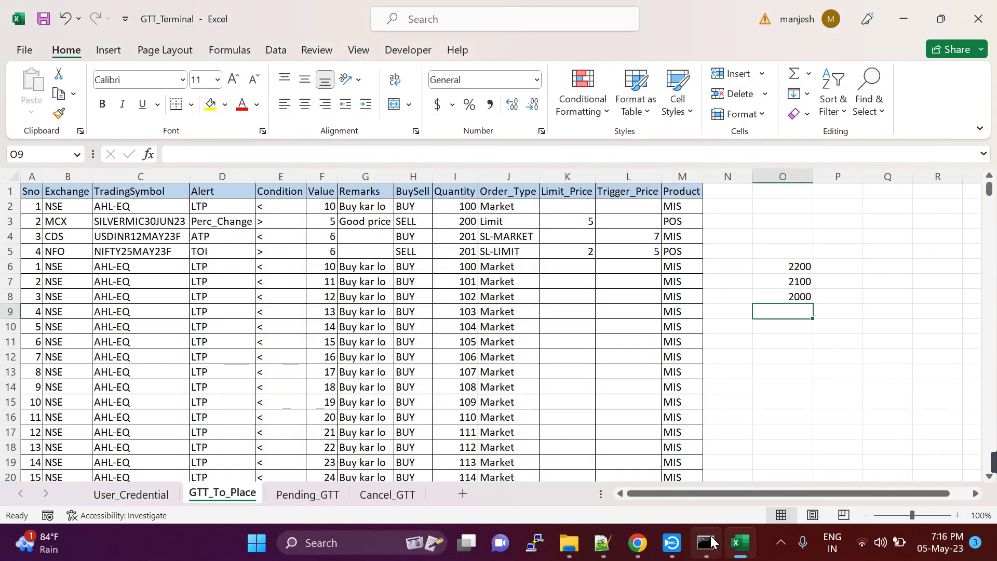
left_click_drag(790, 235, 818, 325)
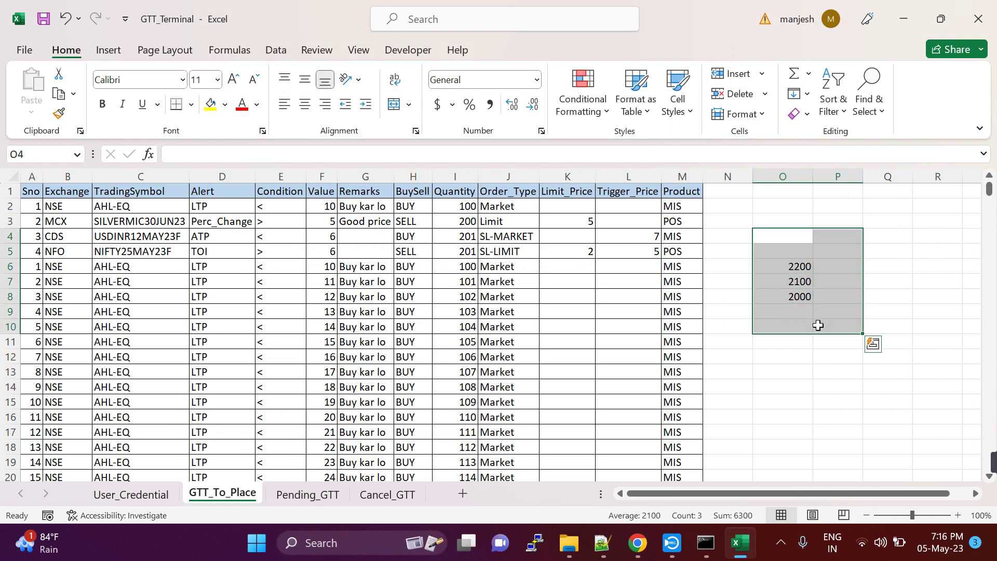
key("Delete")
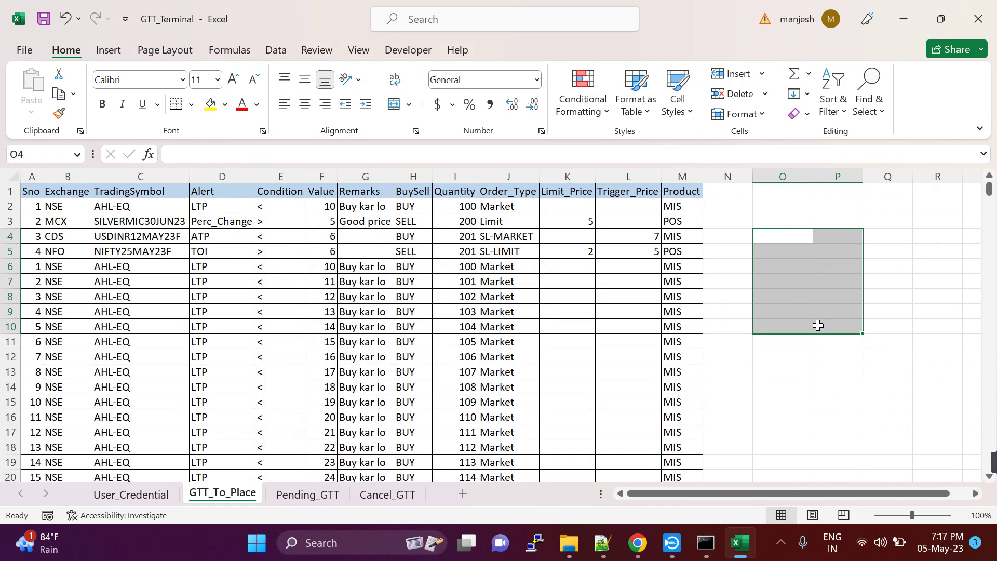
Park the active cell back at O4 and bring the Command Prompt script window forward.
key("Up")
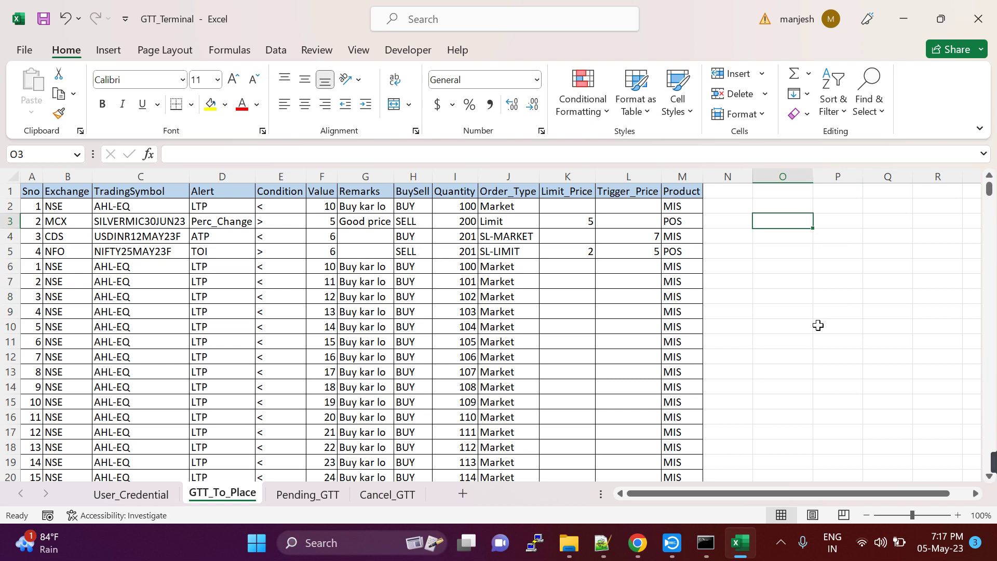
key("Right")
key("Down")
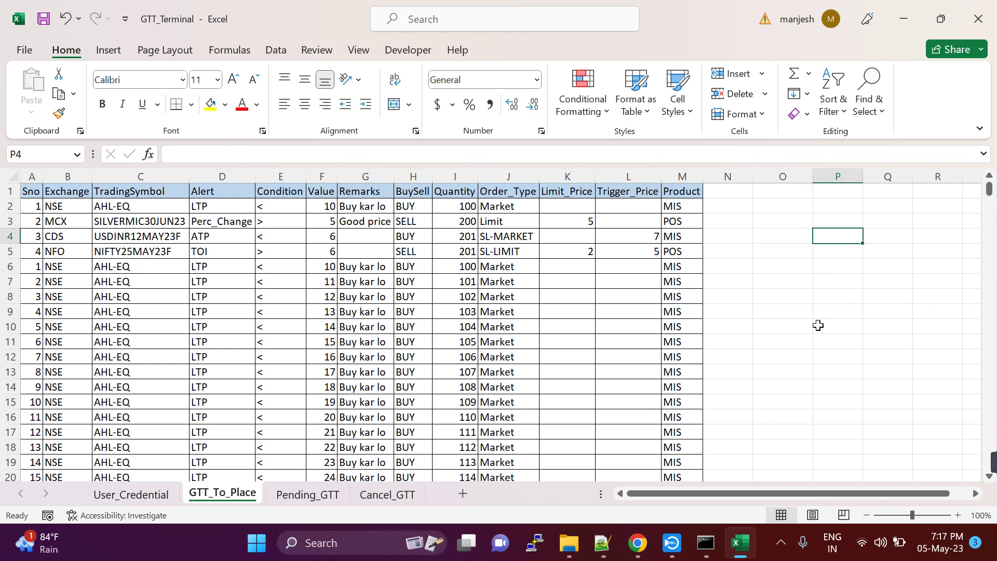
key("Left")
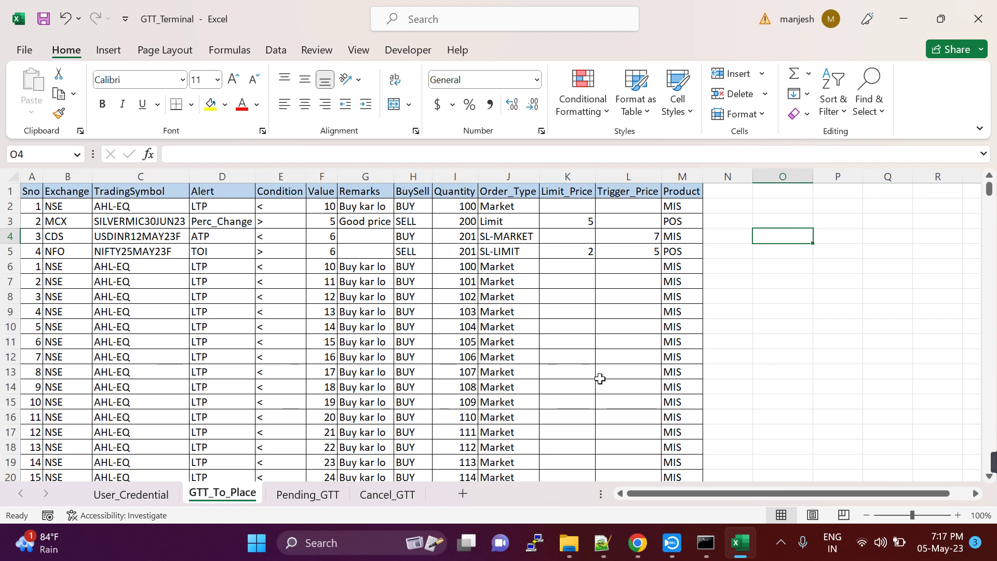
left_click(706, 550)
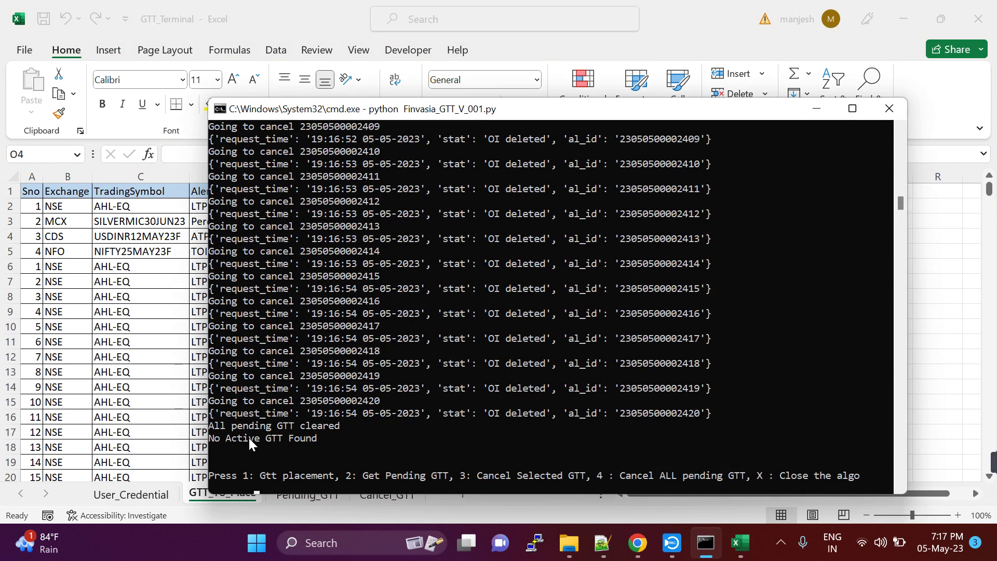
Rerun the script's option 2 to confirm 'No Active GTT Found', then bring up Shoonya in Chrome.
left_click_drag(228, 441, 238, 441)
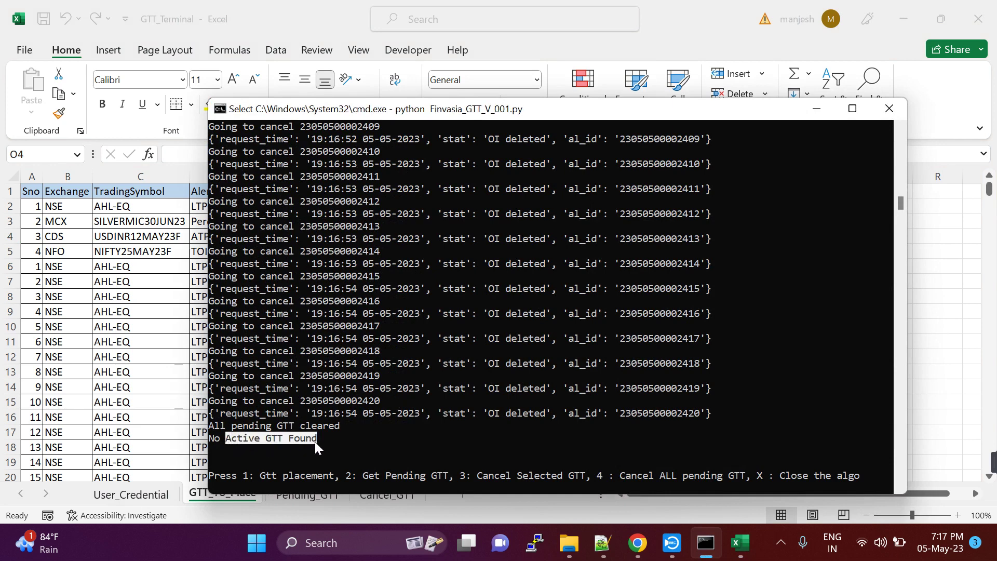
key("Return")
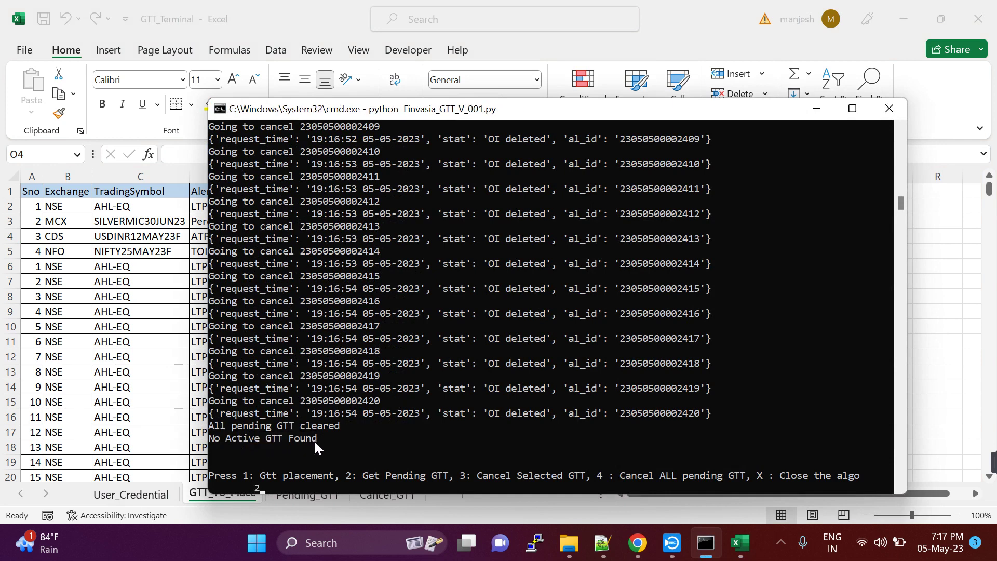
type("2")
key("Return")
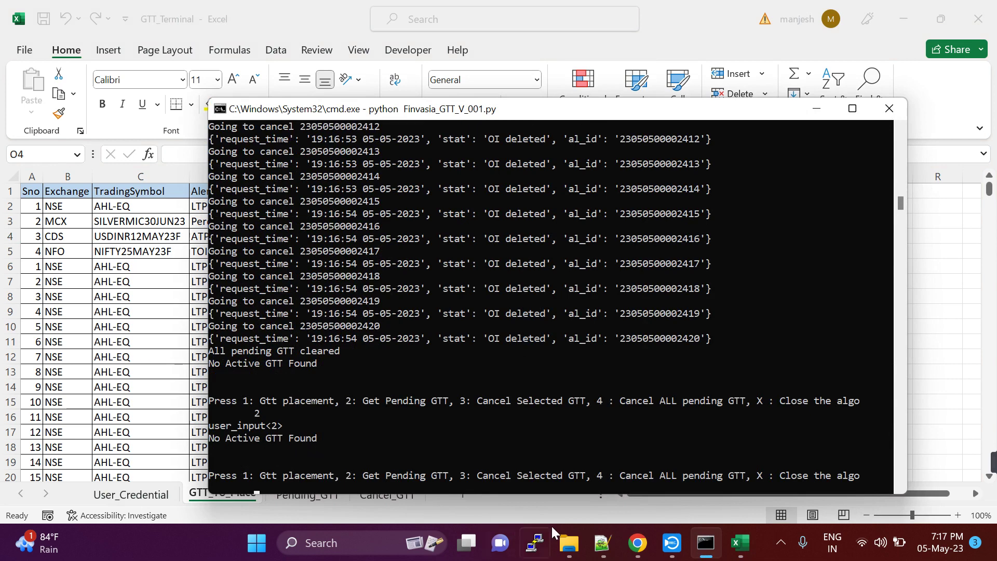
left_click(638, 542)
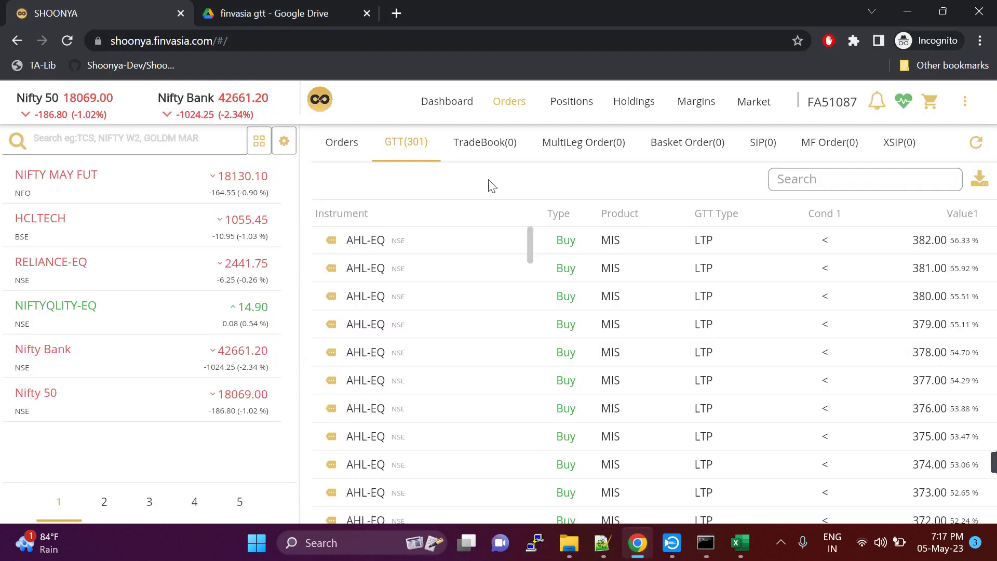
Refresh Shoonya's GTT tab to confirm GTT(0), then switch to the finvasia gtt folder in File Explorer.
left_click(483, 139)
left_click(404, 145)
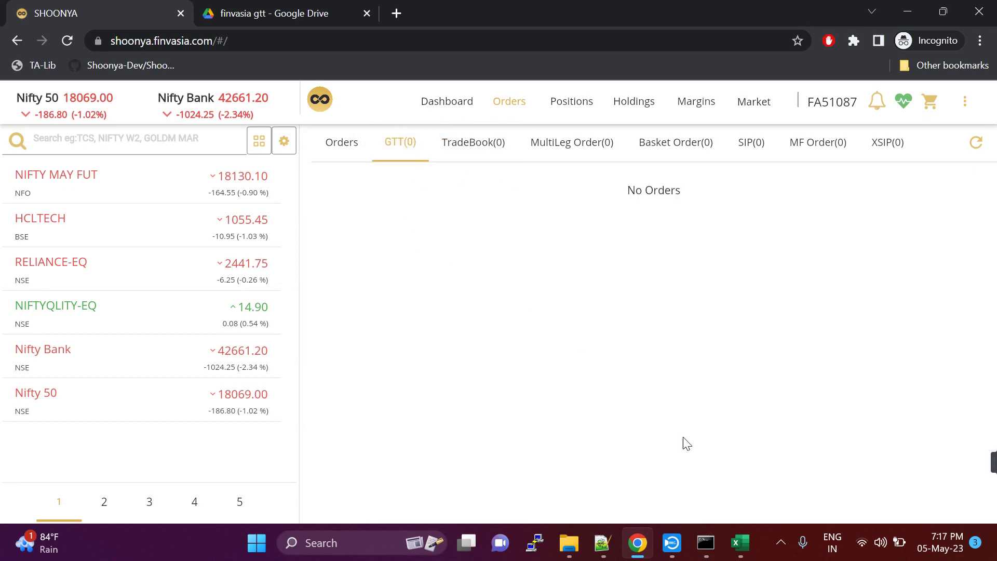
mouse_move(567, 543)
left_click(545, 502)
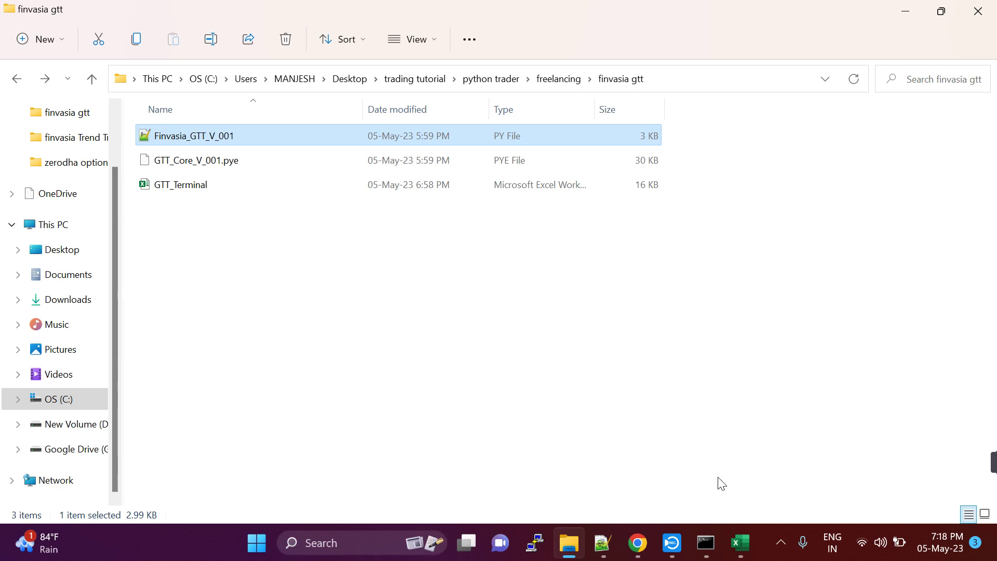
left_click(672, 552)
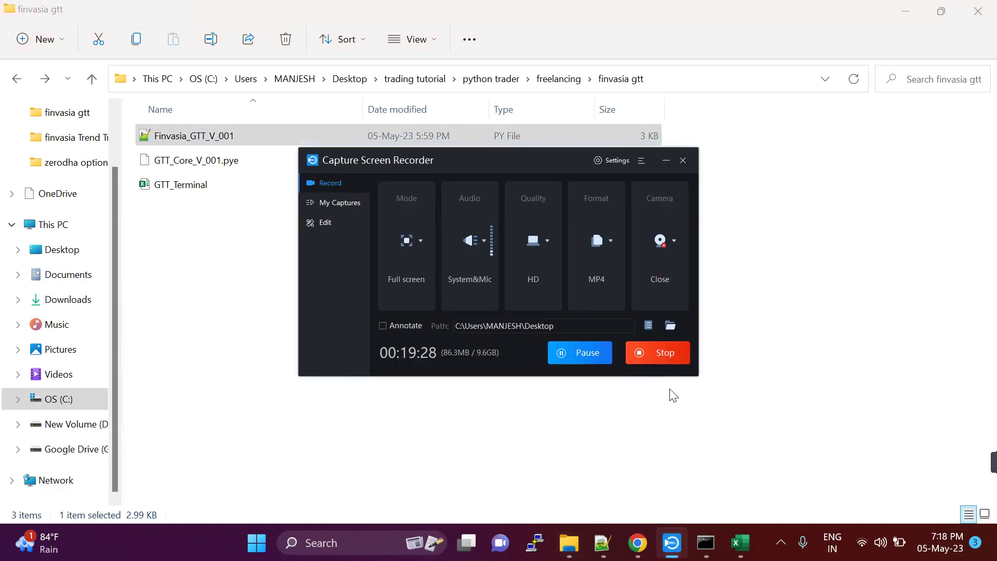